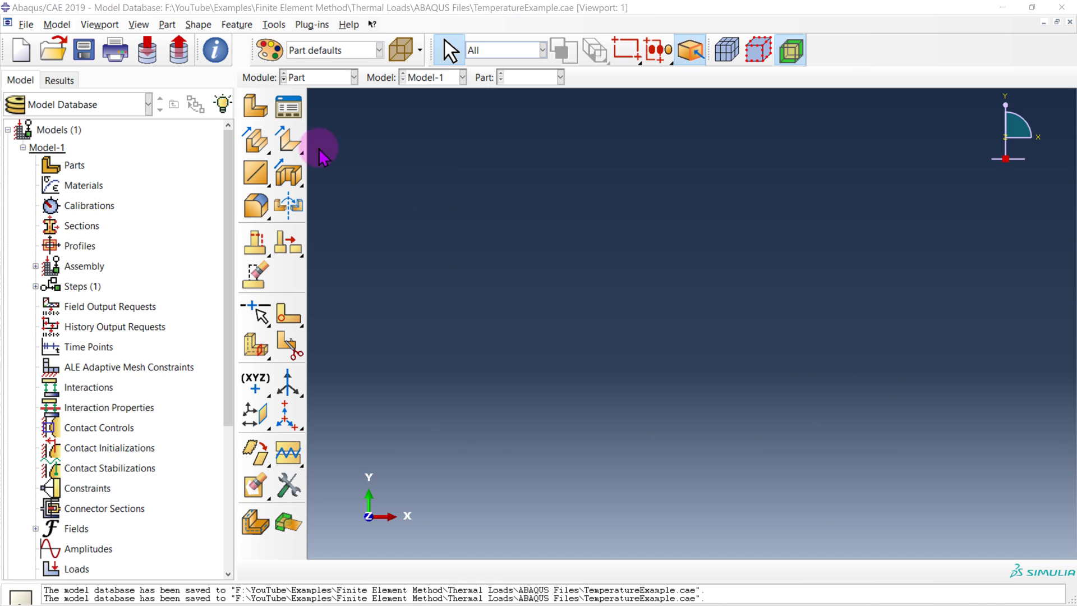
Create a 2D planar, deformable shell part named Beam with an approximate size of 200.
{"action": "left_click", "coordinate": [257, 108]}
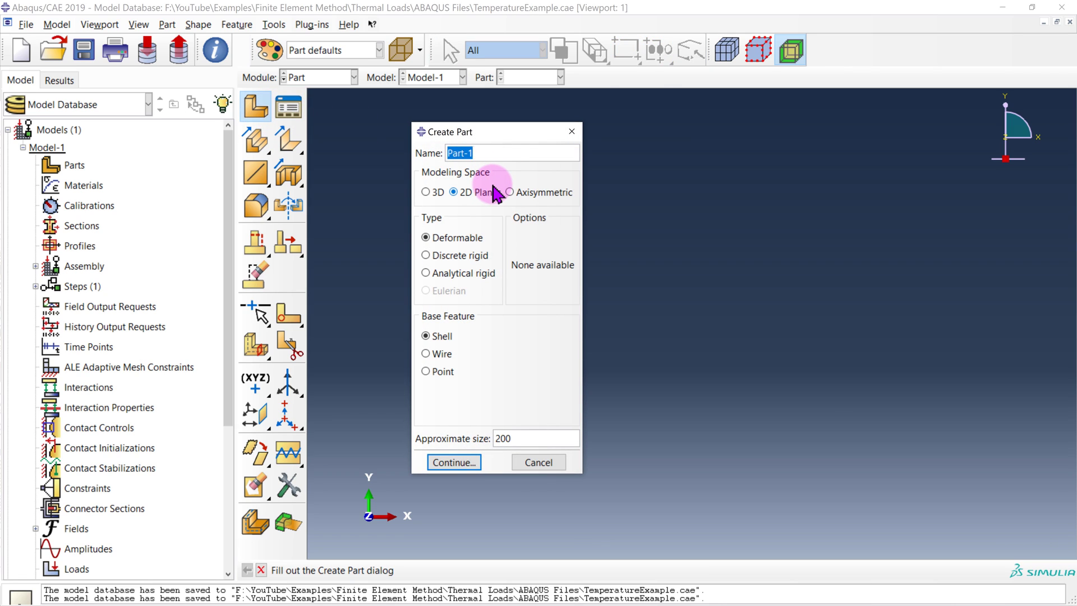
{"action": "type", "text": "Beam"}
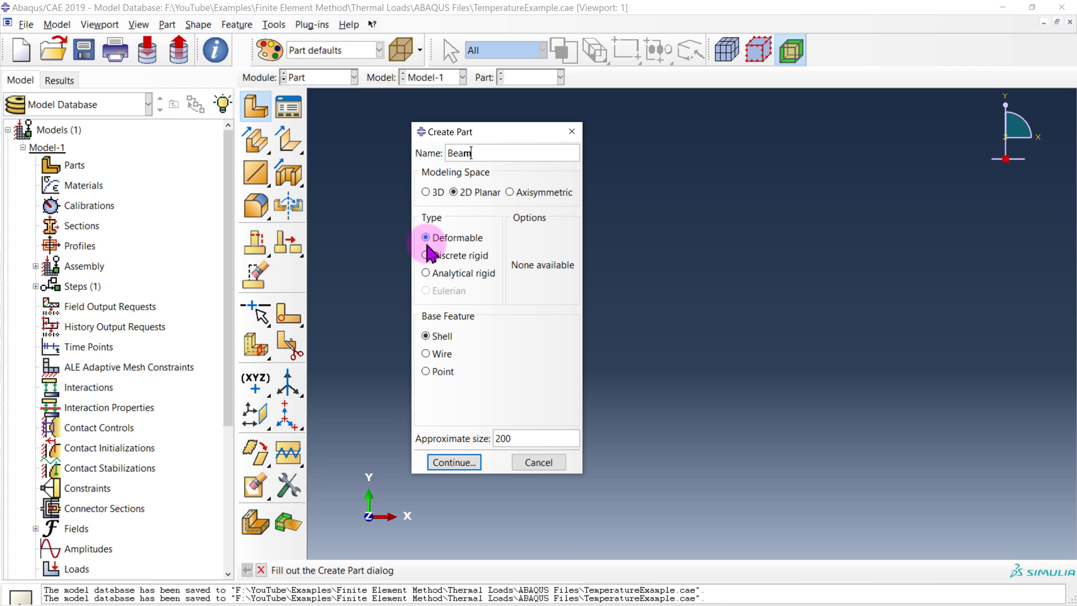
{"action": "left_click", "coordinate": [454, 463]}
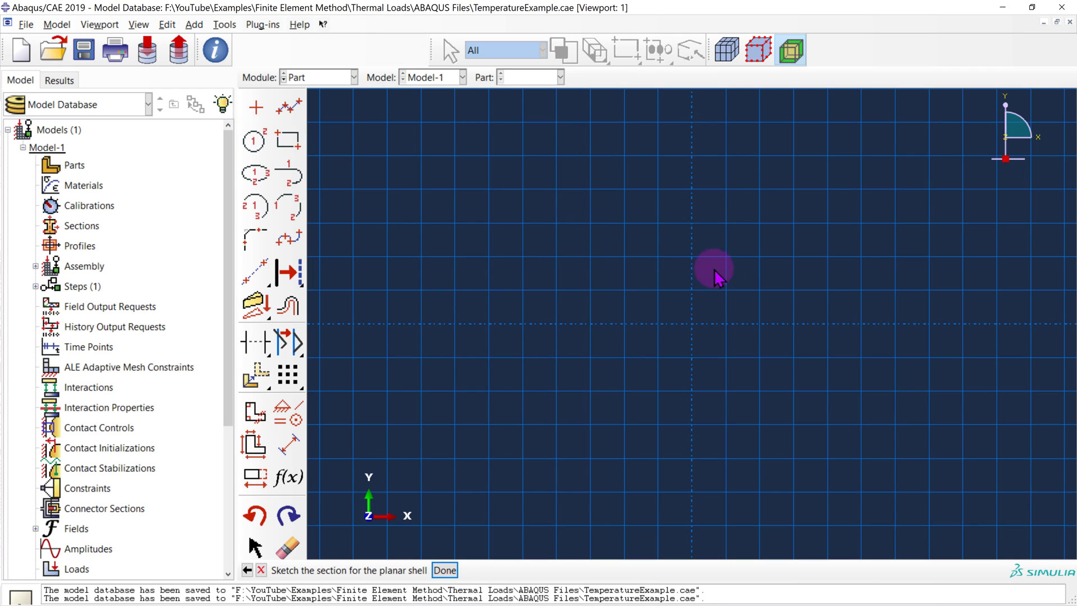
Sketch the beam section as a rectangle from 0,0 to 200,20 and finish the planar shell.
{"action": "mouse_move", "coordinate": [927, 294]}
{"action": "middle_mouse_down", "text": "ctrl+alt"}
{"action": "mouse_move", "coordinate": [822, 284]}
{"action": "mouse_move", "coordinate": [665, 330]}
{"action": "middle_mouse_up", "text": "ctrl+alt"}
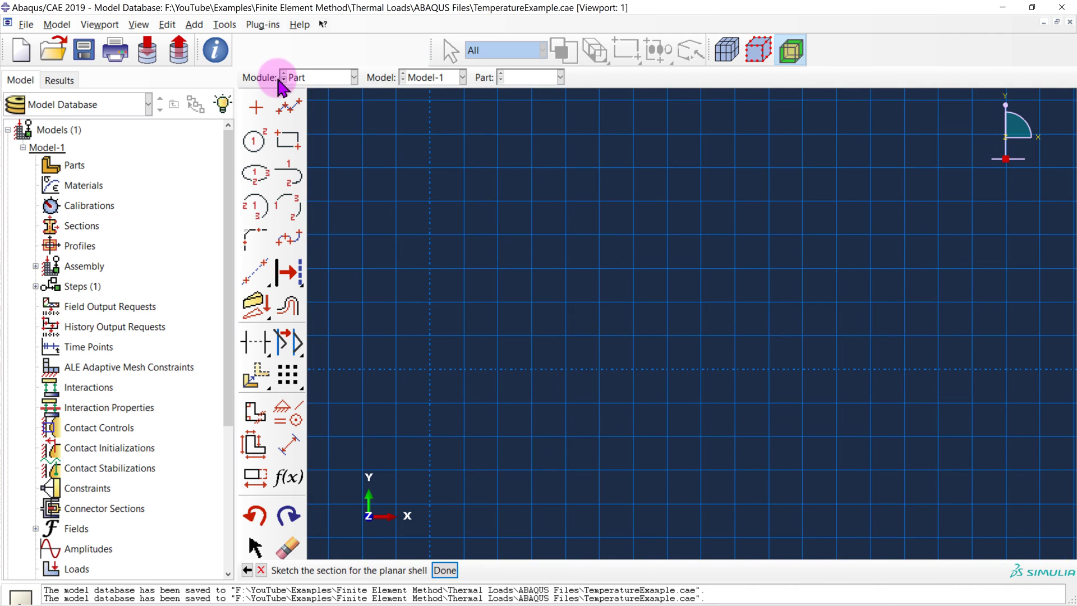
{"action": "left_click", "coordinate": [289, 141]}
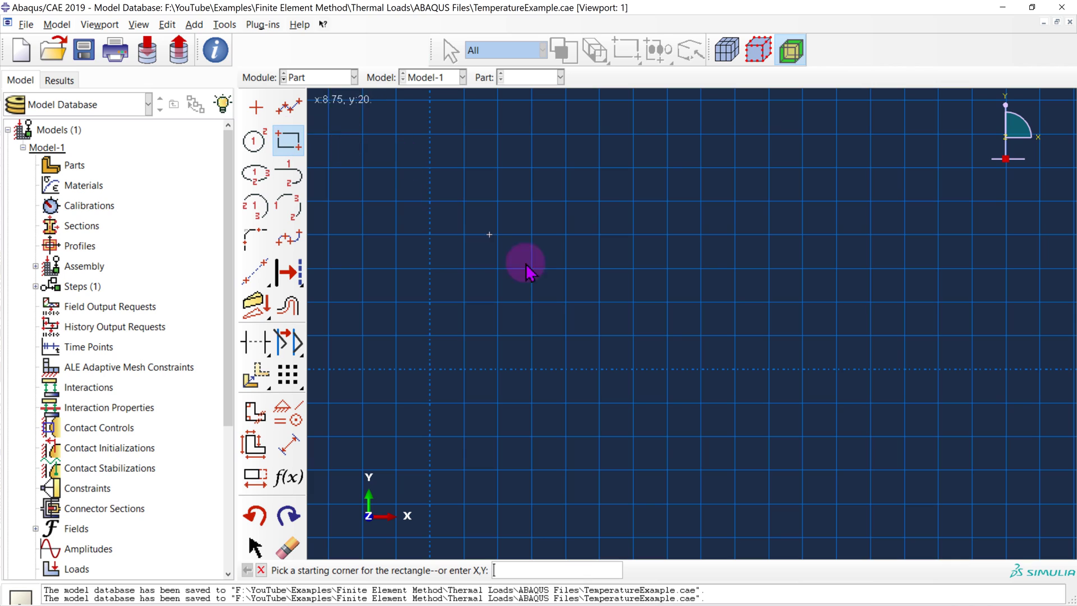
{"action": "type", "text": "0,0"}
{"action": "key", "text": "Return"}
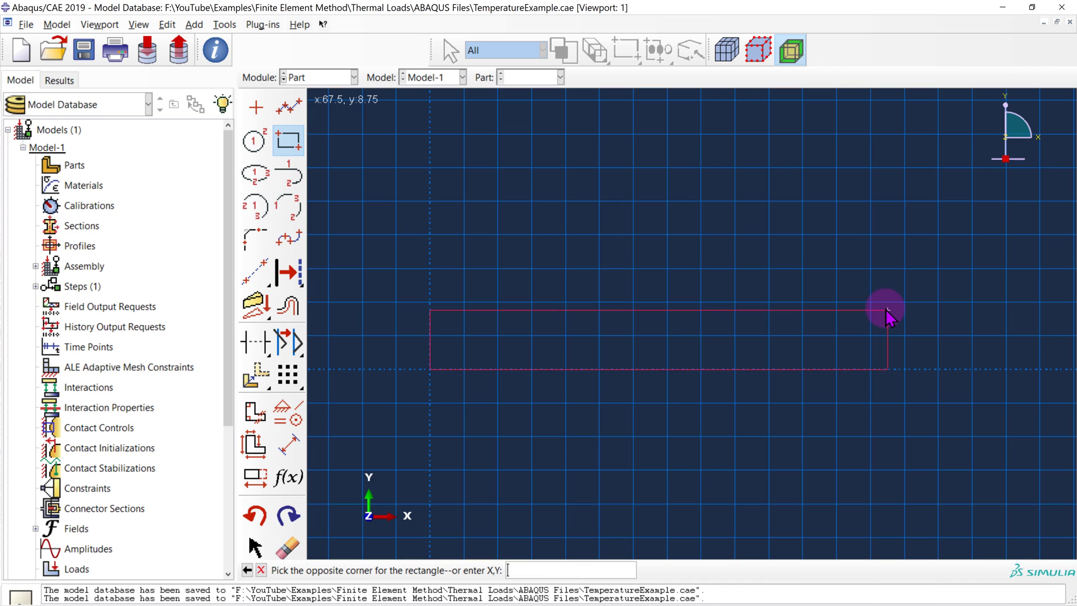
{"action": "type", "text": "200,20"}
{"action": "key", "text": "Return"}
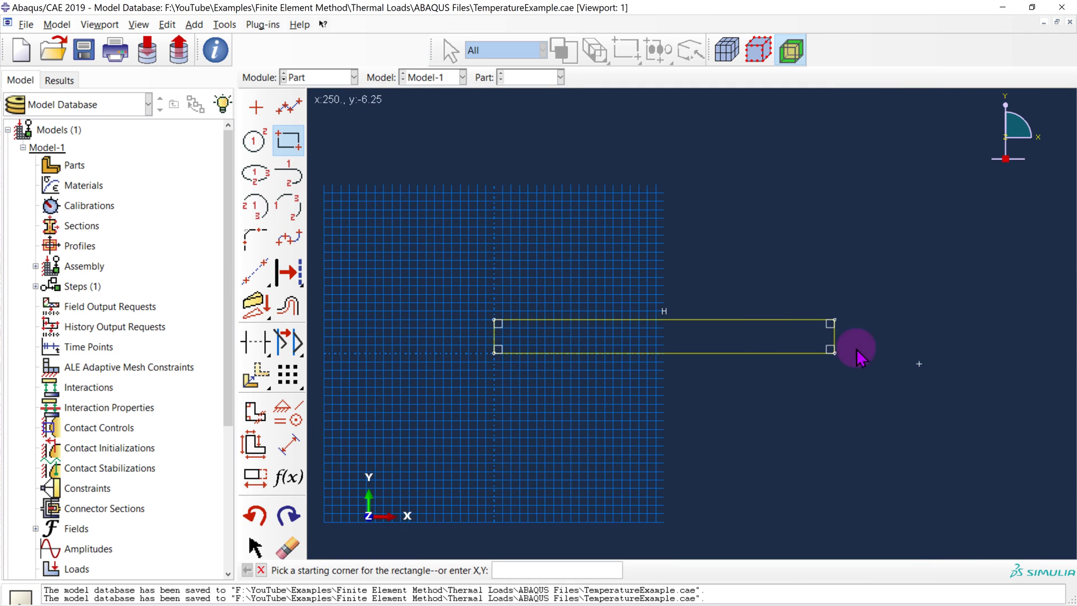
{"action": "left_click", "coordinate": [261, 570]}
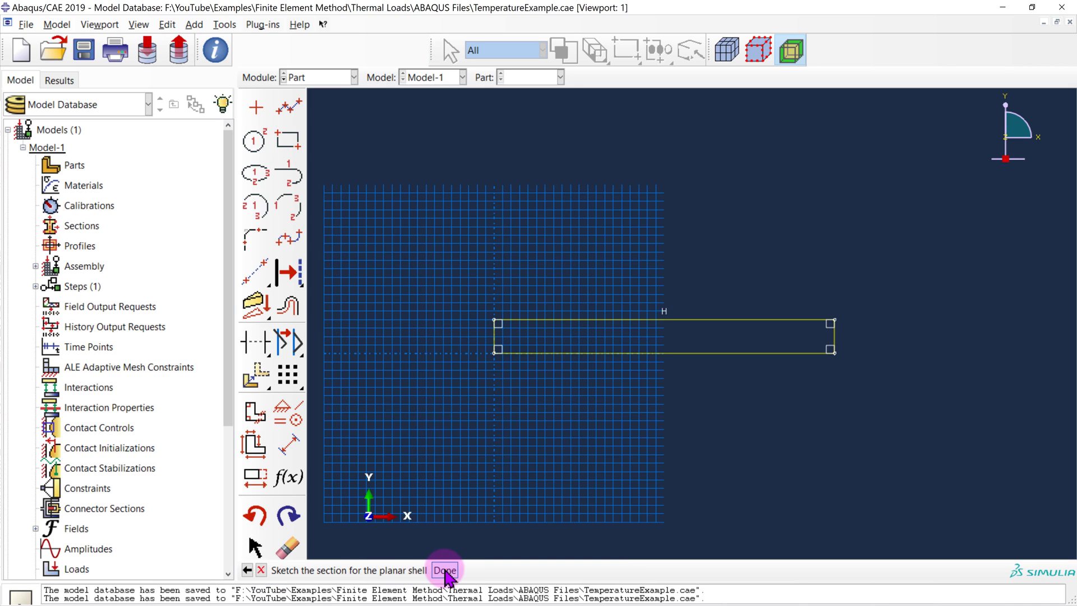
{"action": "left_click", "coordinate": [445, 570]}
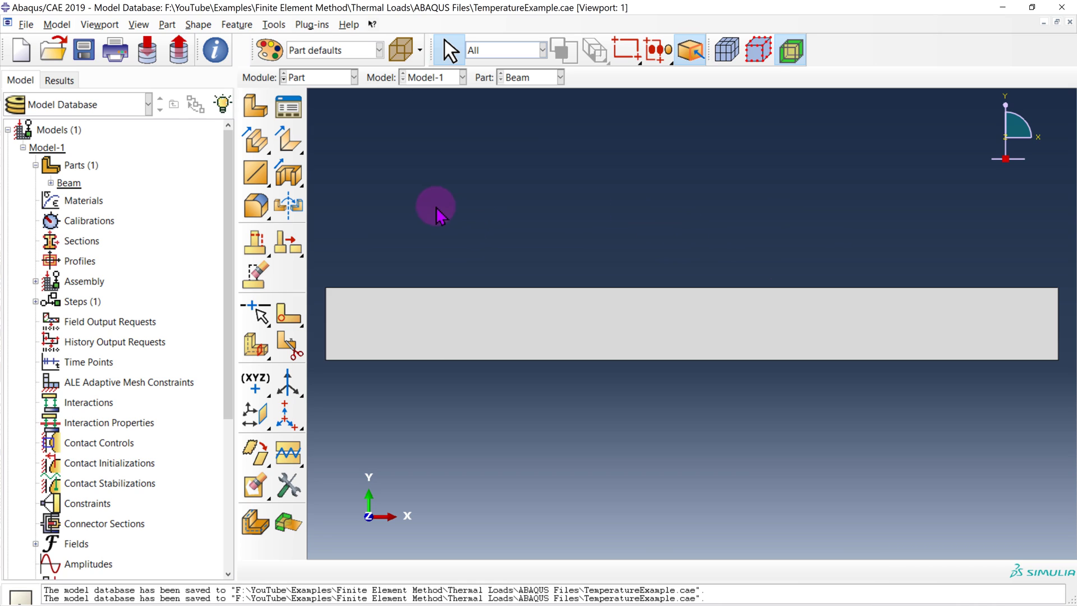
Switch to the Property module and start a new material named Elastic.
{"action": "left_click", "coordinate": [317, 77]}
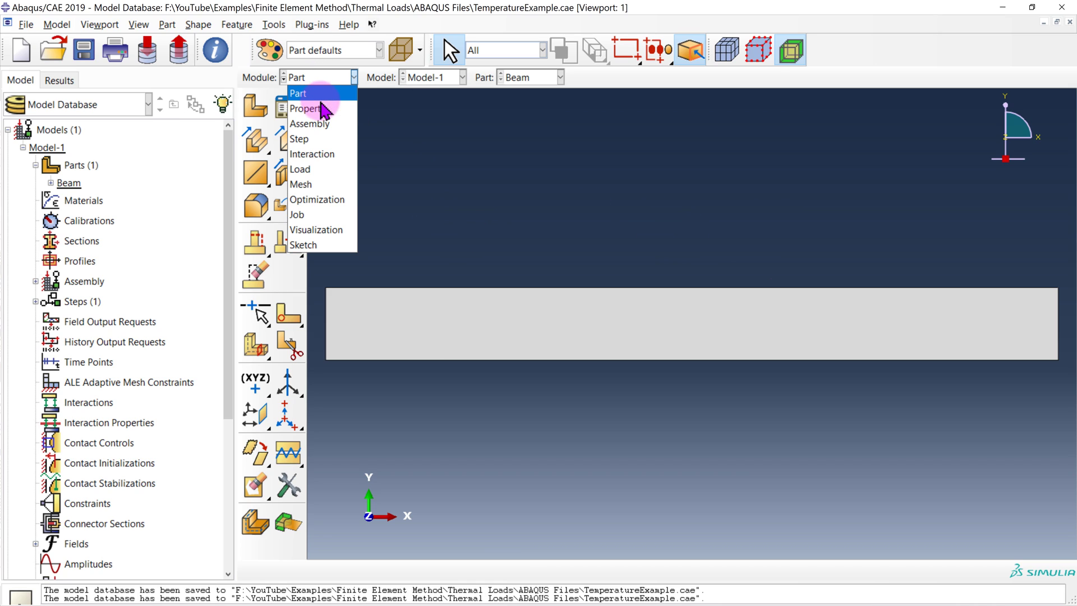
{"action": "left_click", "coordinate": [314, 108]}
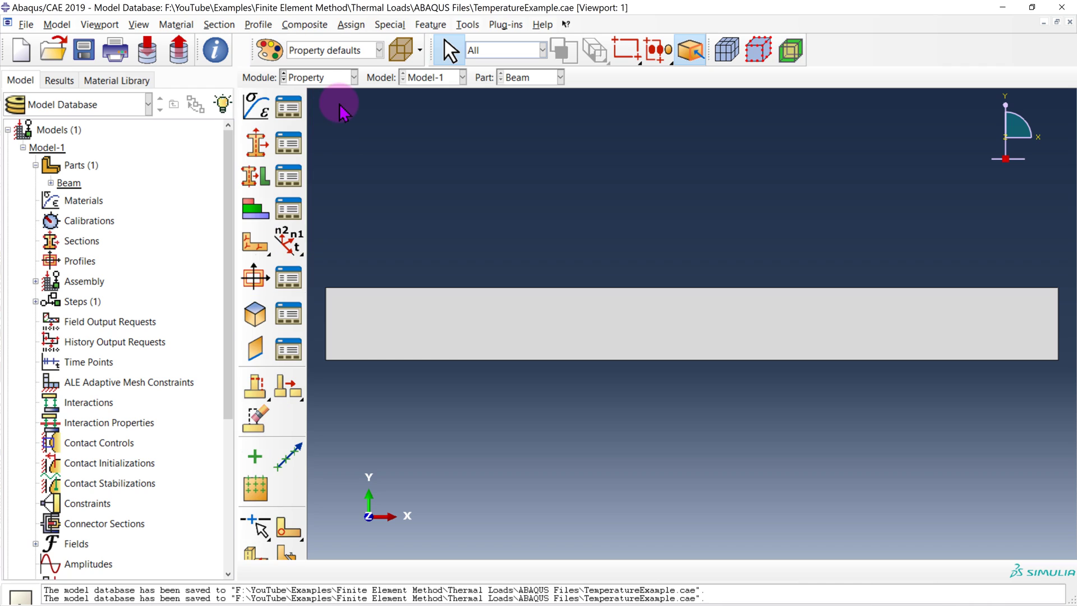
{"action": "left_click", "coordinate": [257, 107]}
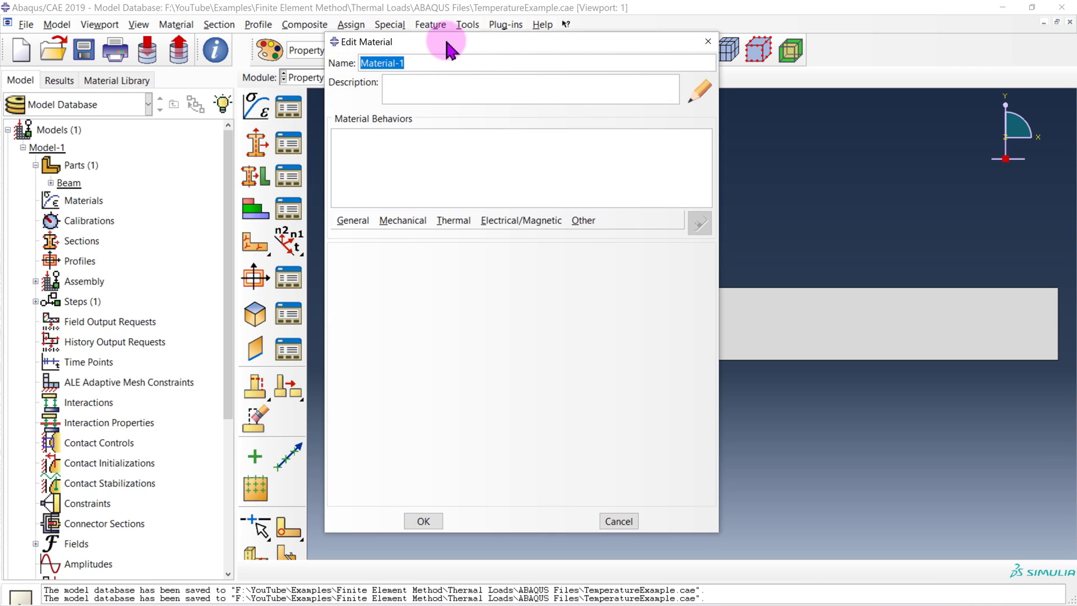
{"action": "type", "text": "Elads"}
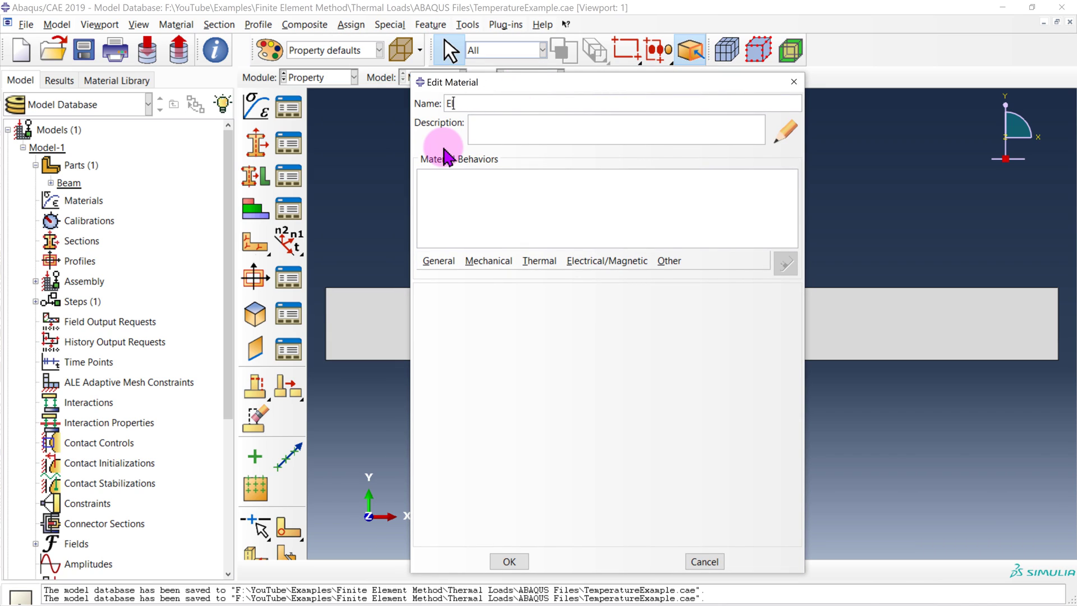
{"action": "key", "text": "BackSpace"}
{"action": "key", "text": "BackSpace"}
{"action": "type", "text": "stic"}
Add isotropic elasticity to the material with a Young's modulus of 20000 and a Poisson's ratio of 0.3.
{"action": "left_click", "coordinate": [491, 263]}
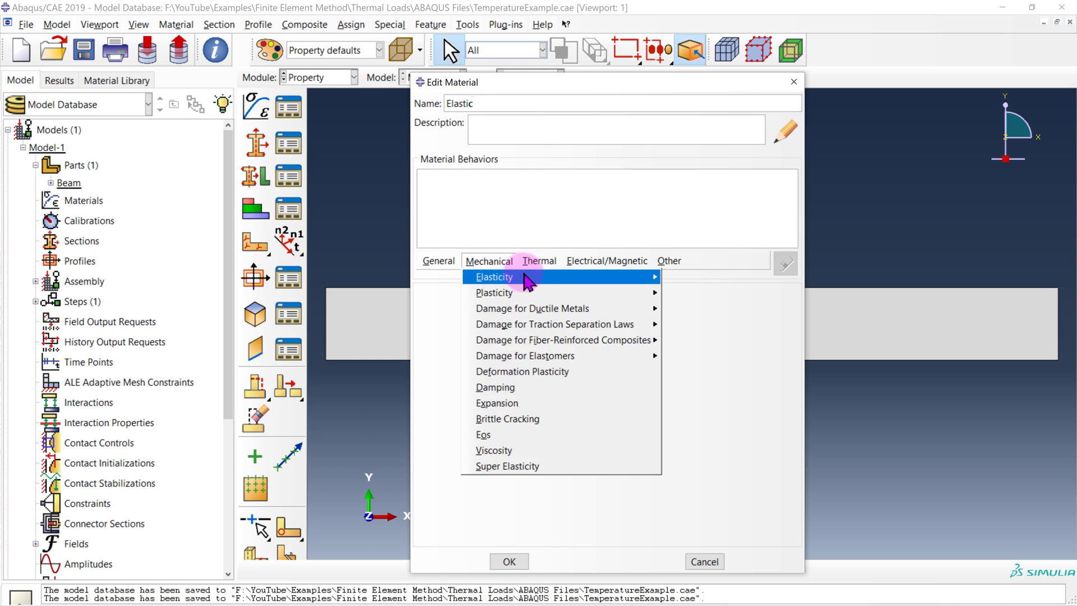
{"action": "mouse_move", "coordinate": [624, 289]}
{"action": "left_click", "coordinate": [693, 279]}
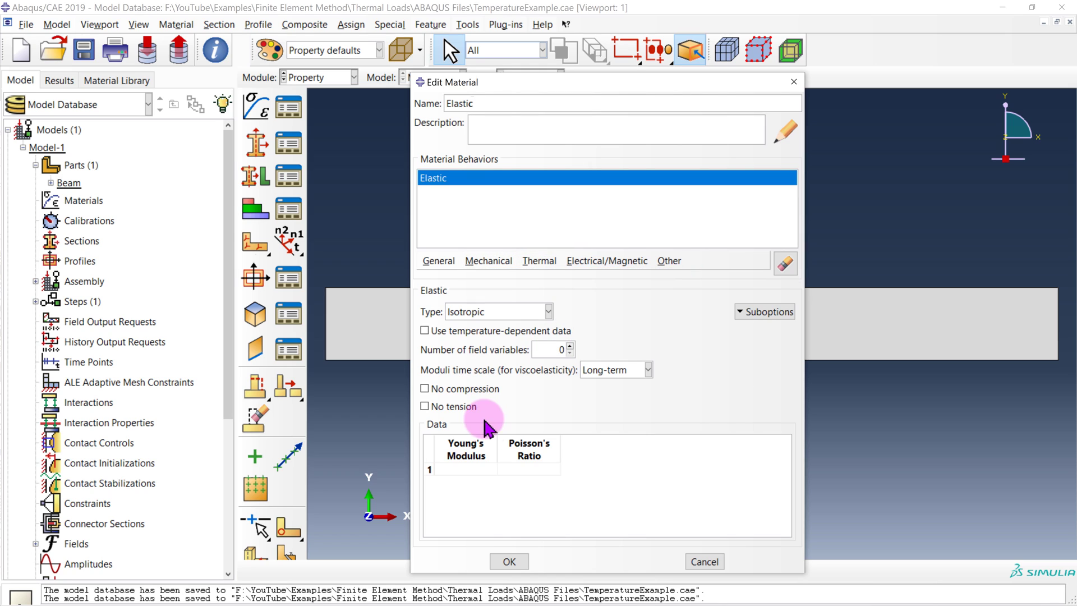
{"action": "left_click", "coordinate": [483, 470]}
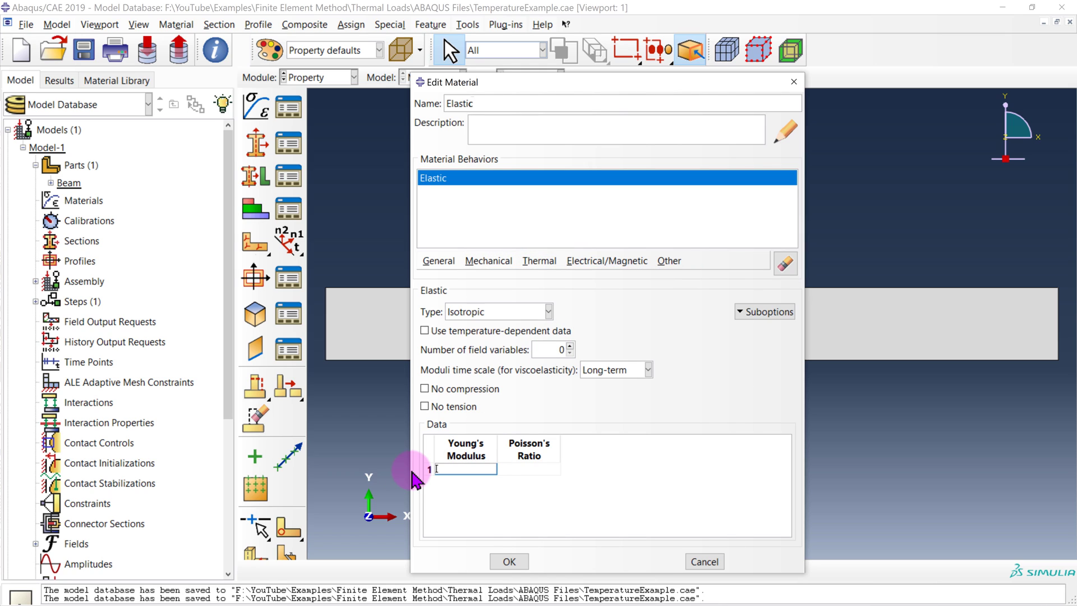
{"action": "type", "text": "20000"}
{"action": "left_click", "coordinate": [536, 470]}
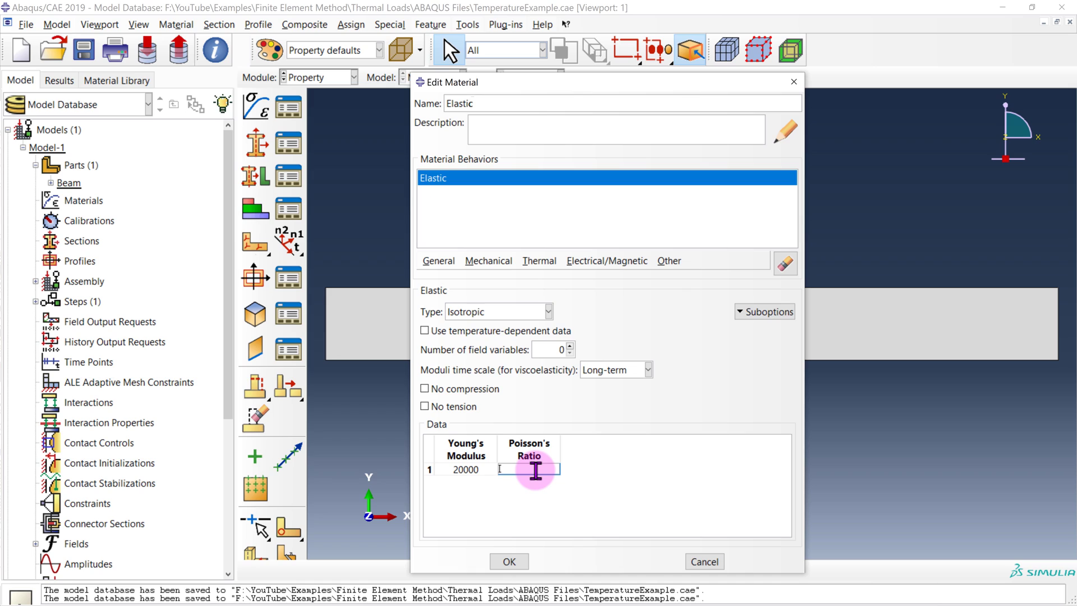
{"action": "type", "text": "0.3"}
{"action": "left_click", "coordinate": [637, 491]}
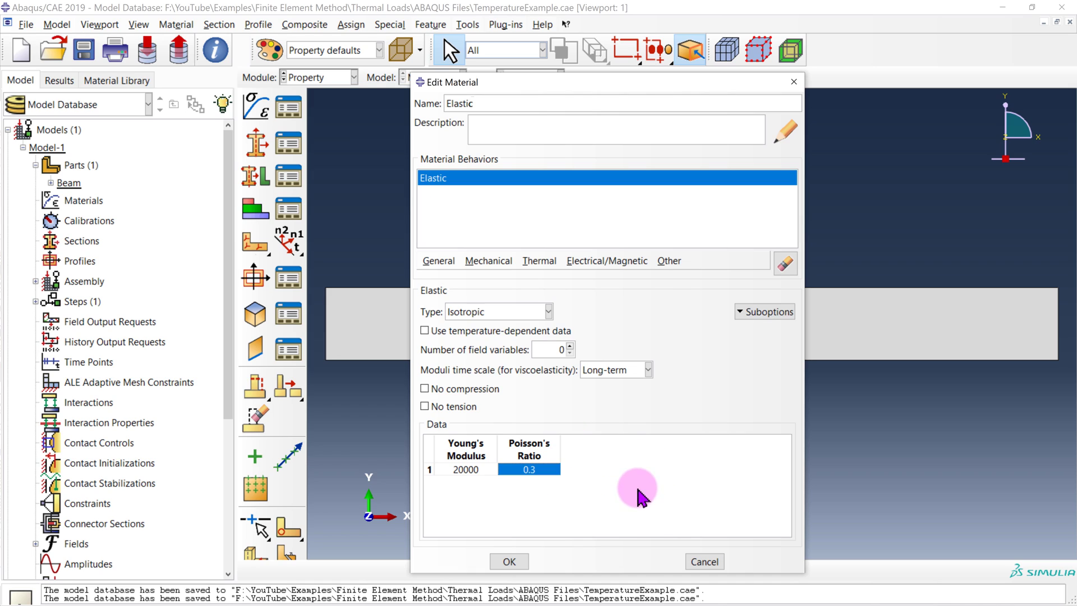
{"action": "left_click", "coordinate": [504, 268]}
{"action": "mouse_move", "coordinate": [509, 295]}
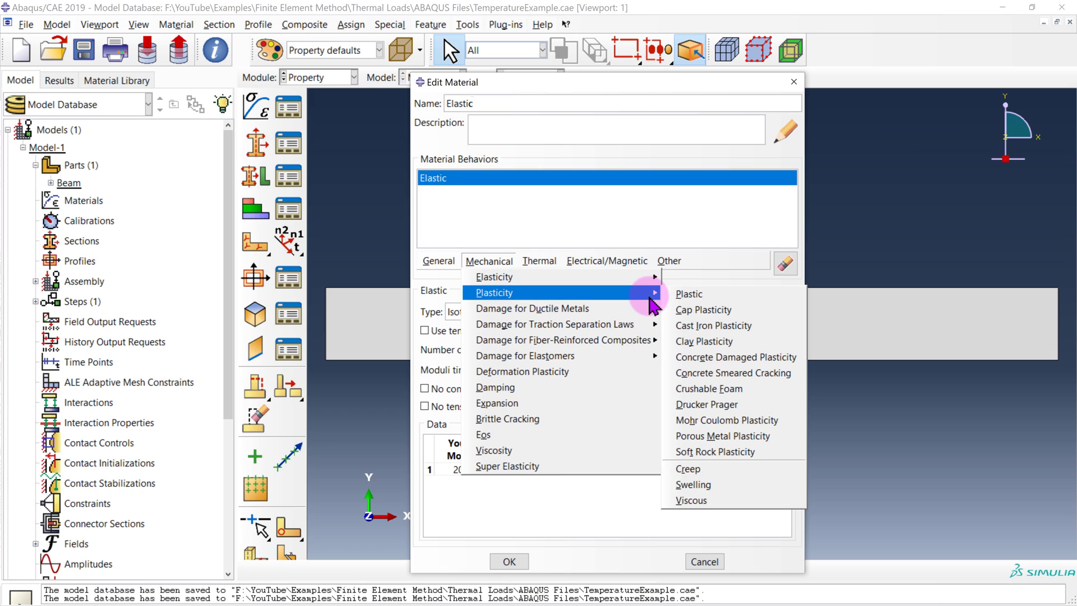
{"action": "left_click", "coordinate": [608, 261]}
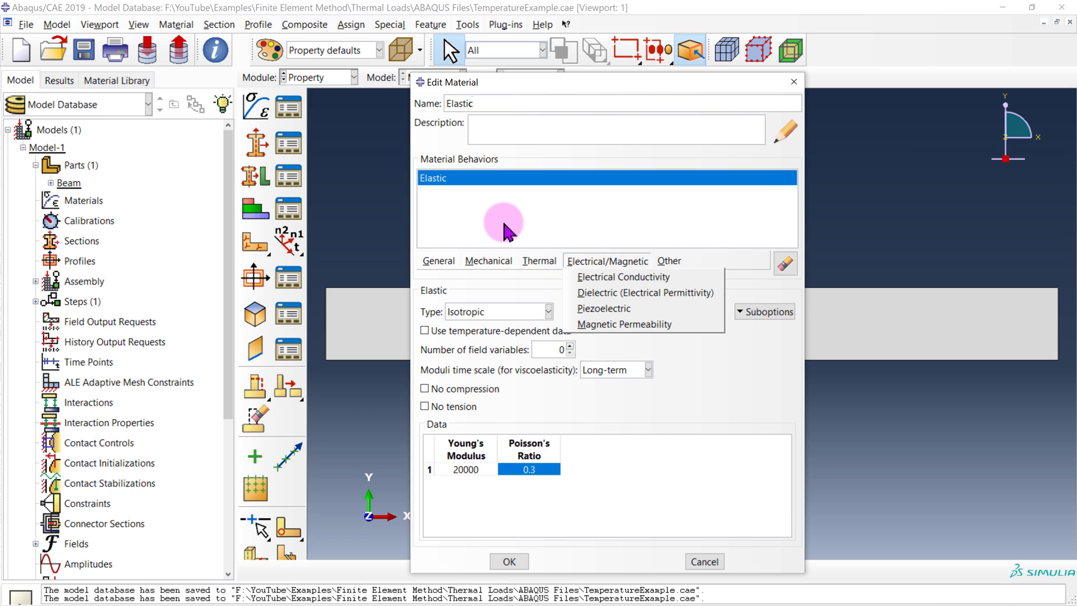
{"action": "left_click", "coordinate": [490, 261]}
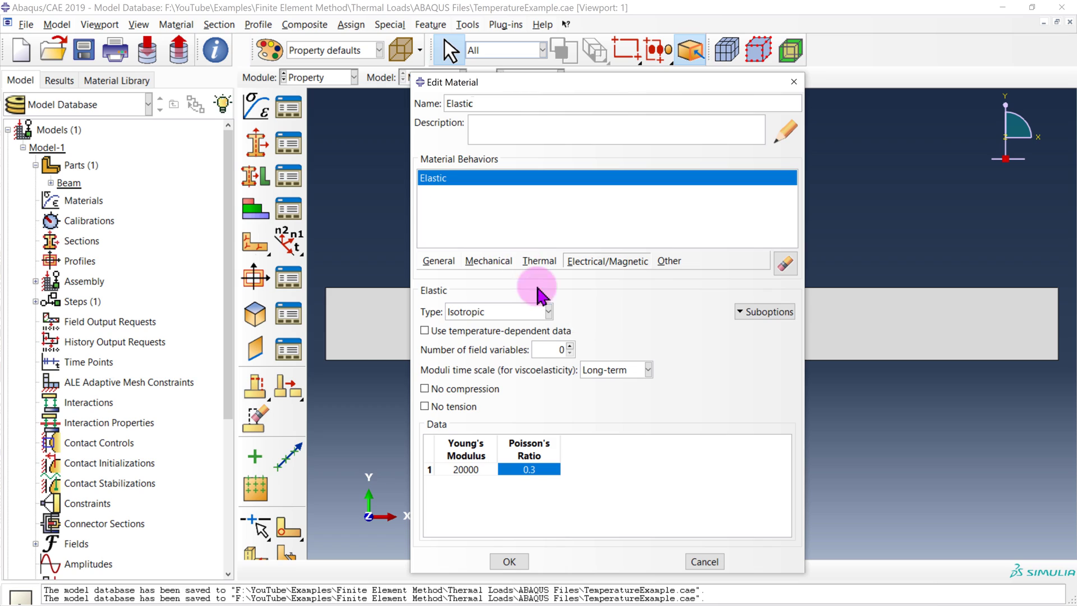
{"action": "left_click", "coordinate": [743, 488]}
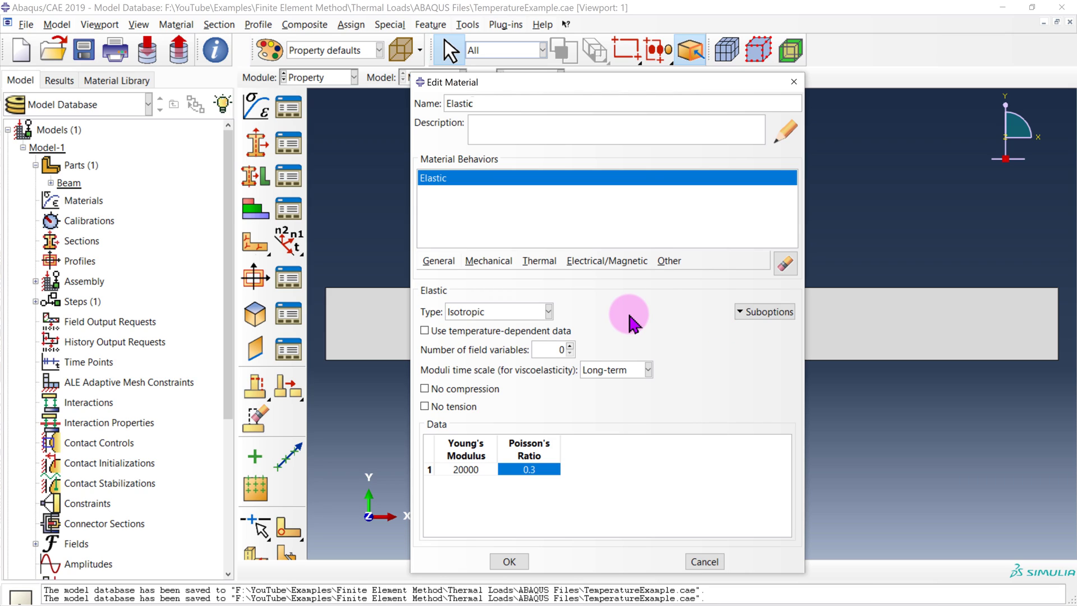
{"action": "left_click", "coordinate": [540, 262]}
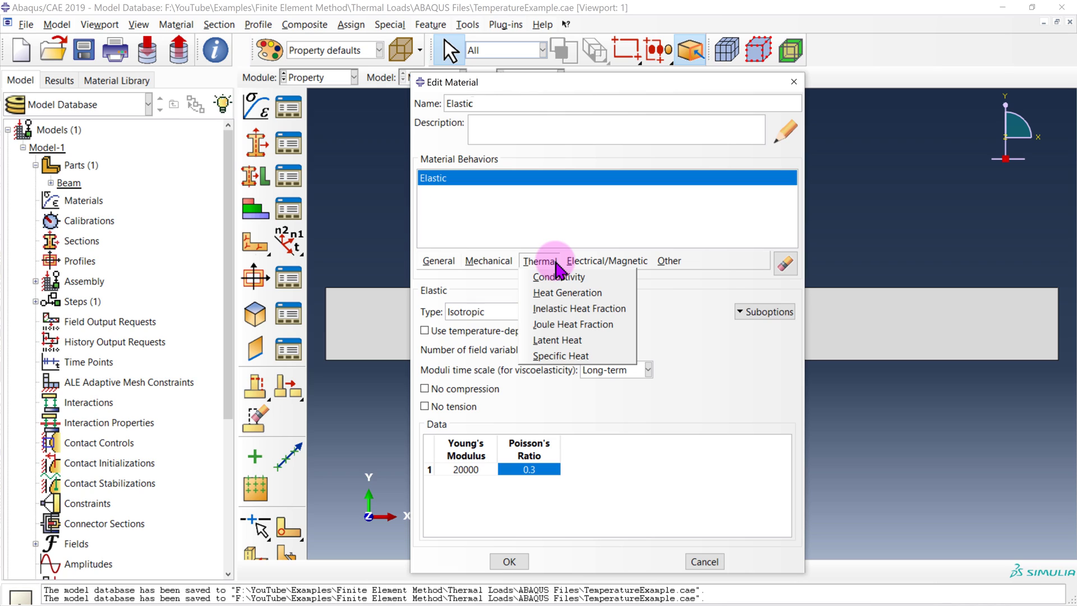
Add isotropic thermal expansion with a coefficient of 10E-6 to the material and save the material definition.
{"action": "left_click", "coordinate": [511, 263]}
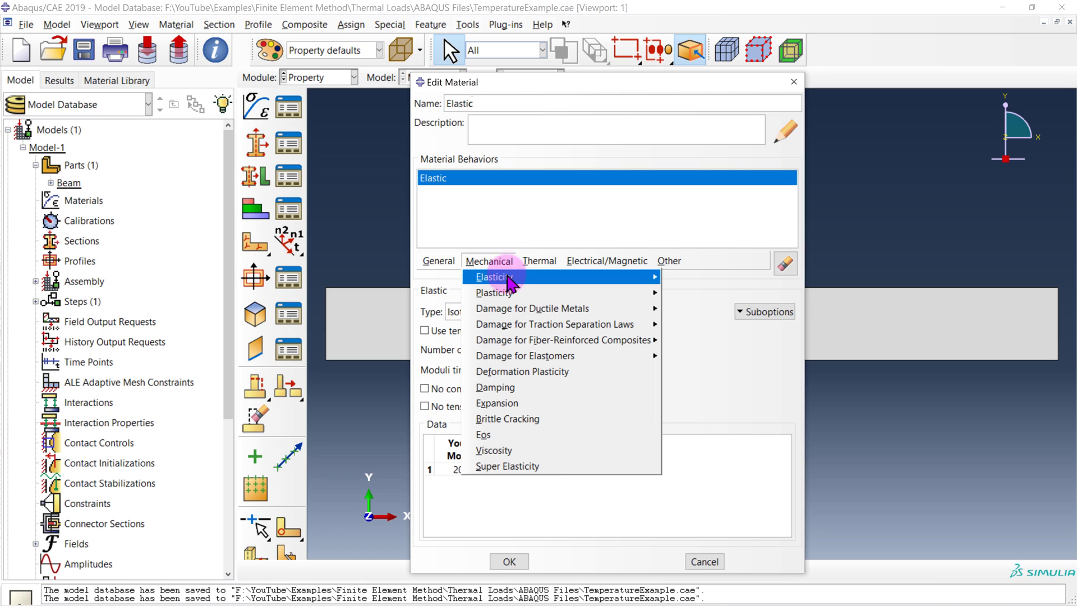
{"action": "left_click", "coordinate": [528, 407]}
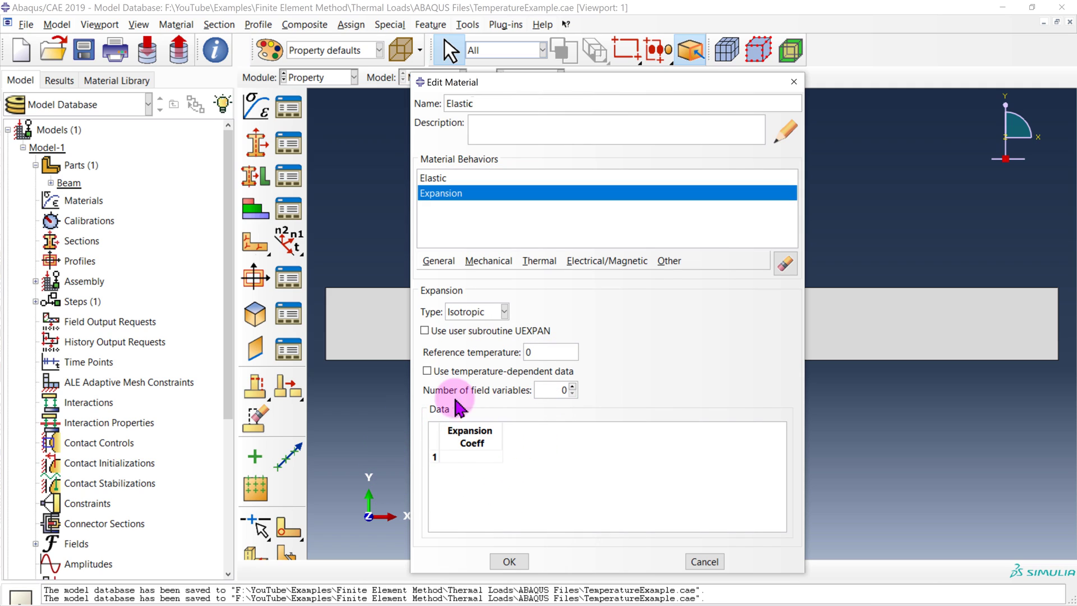
{"action": "left_click", "coordinate": [450, 458]}
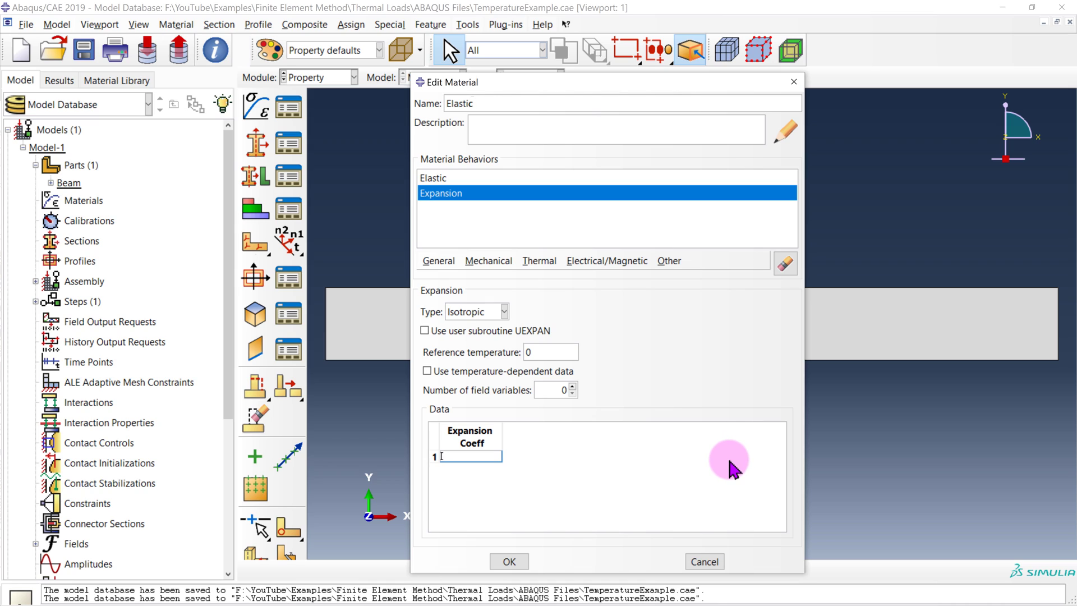
{"action": "type", "text": "10E-6"}
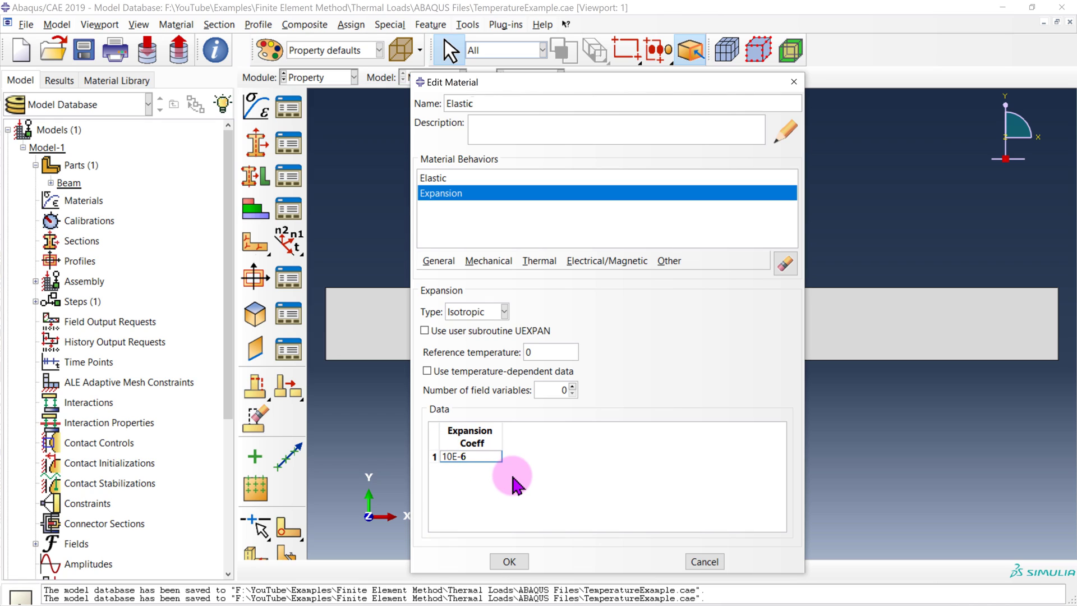
{"action": "left_click", "coordinate": [510, 562]}
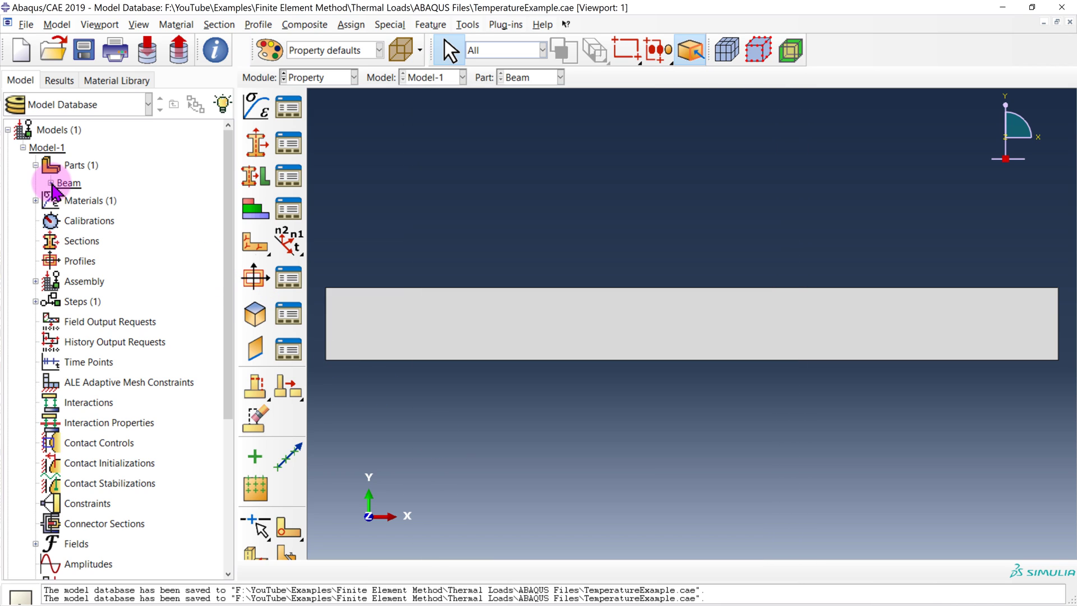
Reopen the Elastic material and review its elastic and expansion data without changing anything.
{"action": "left_click", "coordinate": [36, 200]}
{"action": "double_click", "coordinate": [70, 218]}
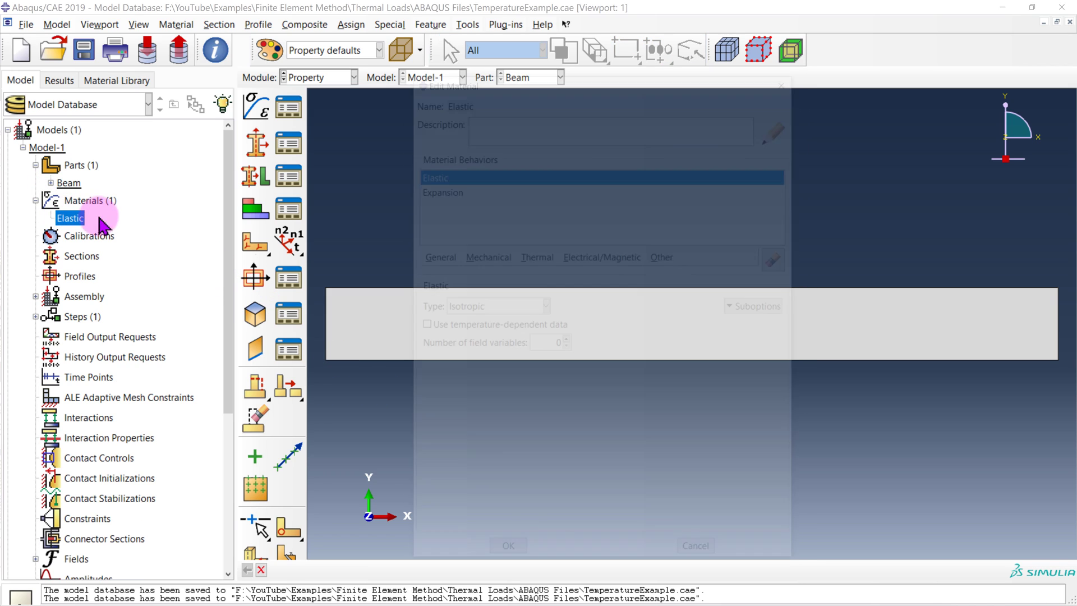
{"action": "left_click", "coordinate": [445, 178]}
{"action": "left_click", "coordinate": [456, 194]}
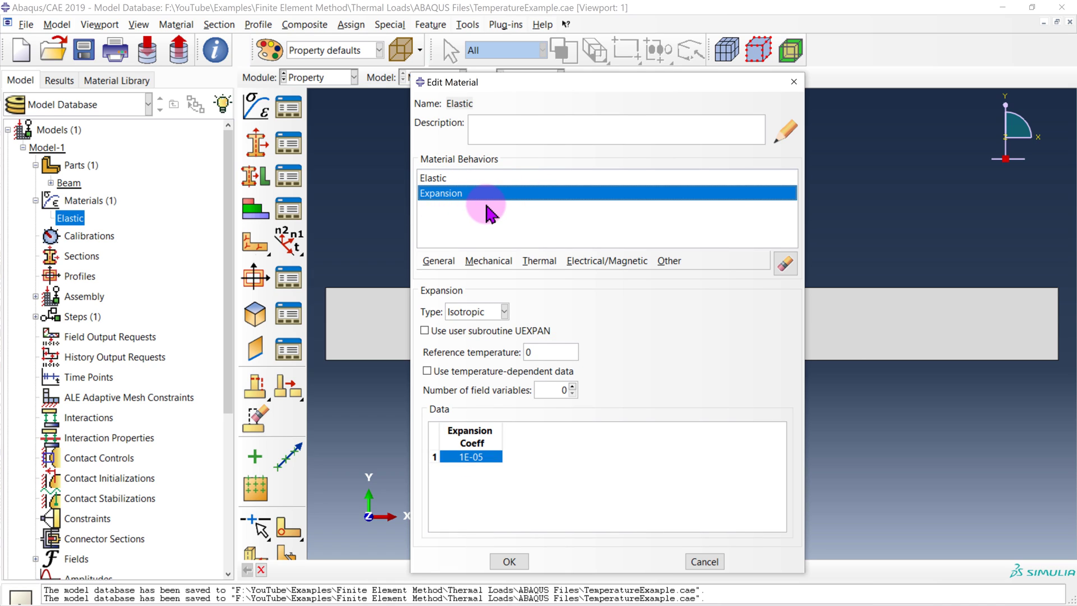
{"action": "left_click", "coordinate": [794, 81]}
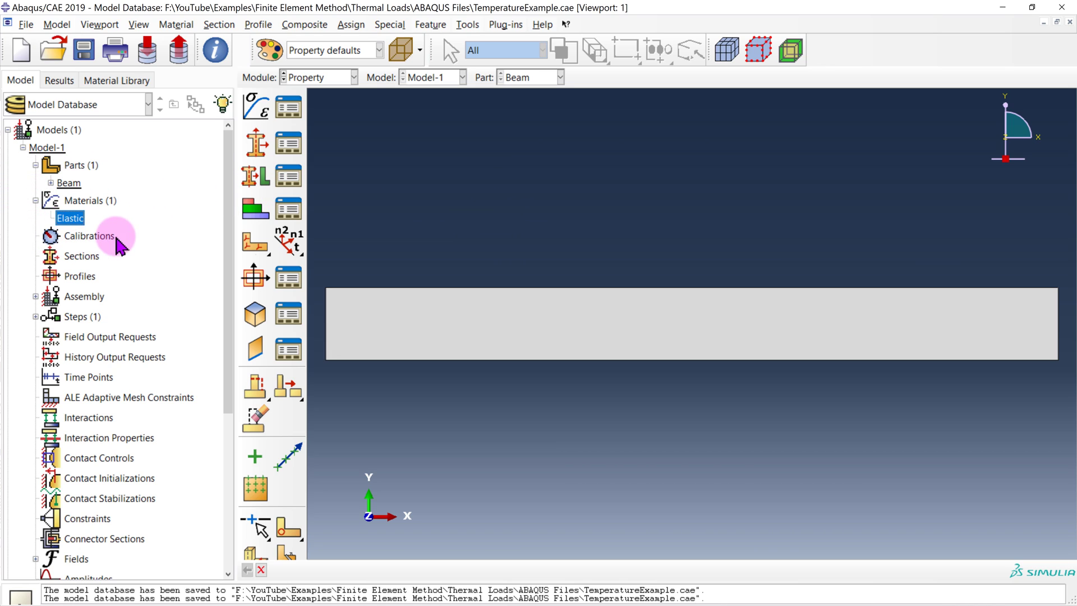
Create a solid, homogeneous section named Beam that uses the Elastic material.
{"action": "left_click", "coordinate": [259, 144]}
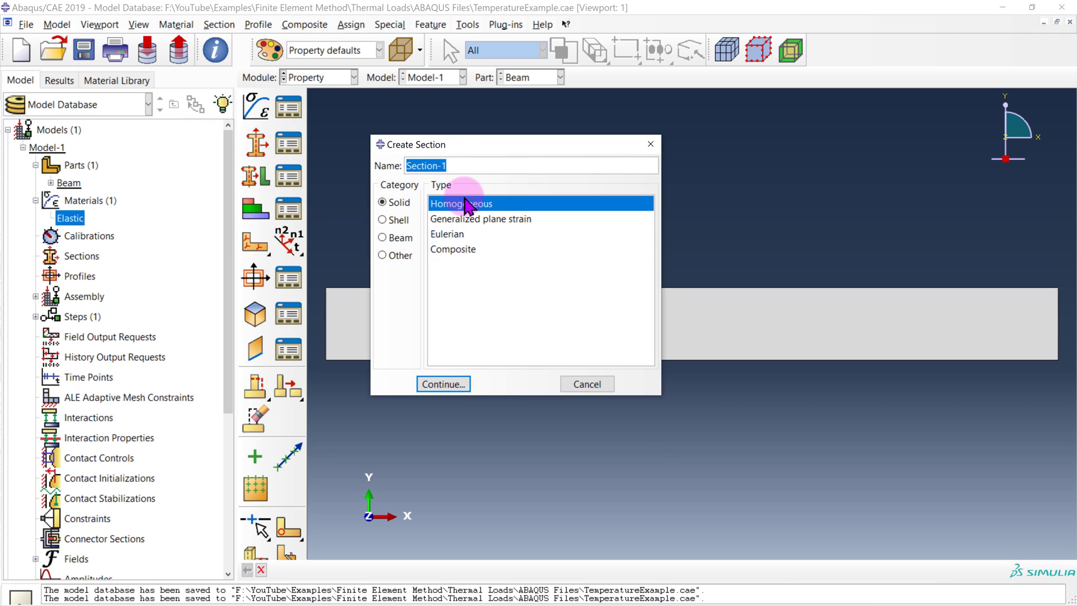
{"action": "type", "text": "Beam"}
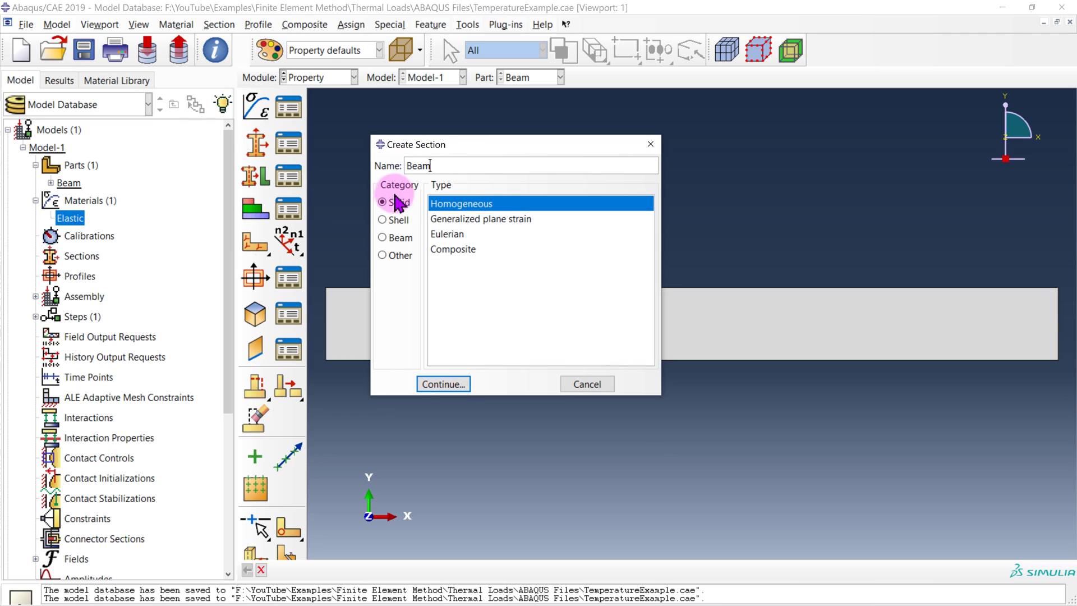
{"action": "left_click", "coordinate": [448, 384]}
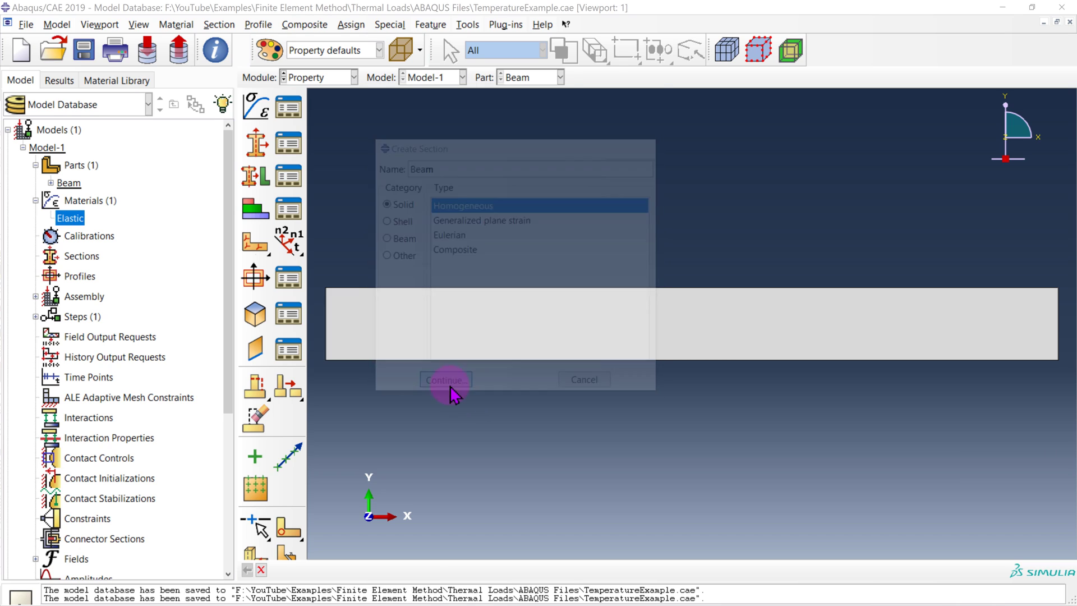
{"action": "left_click_drag", "start_coordinate": [778, 212], "coordinate": [472, 148]}
{"action": "left_click", "coordinate": [435, 259]}
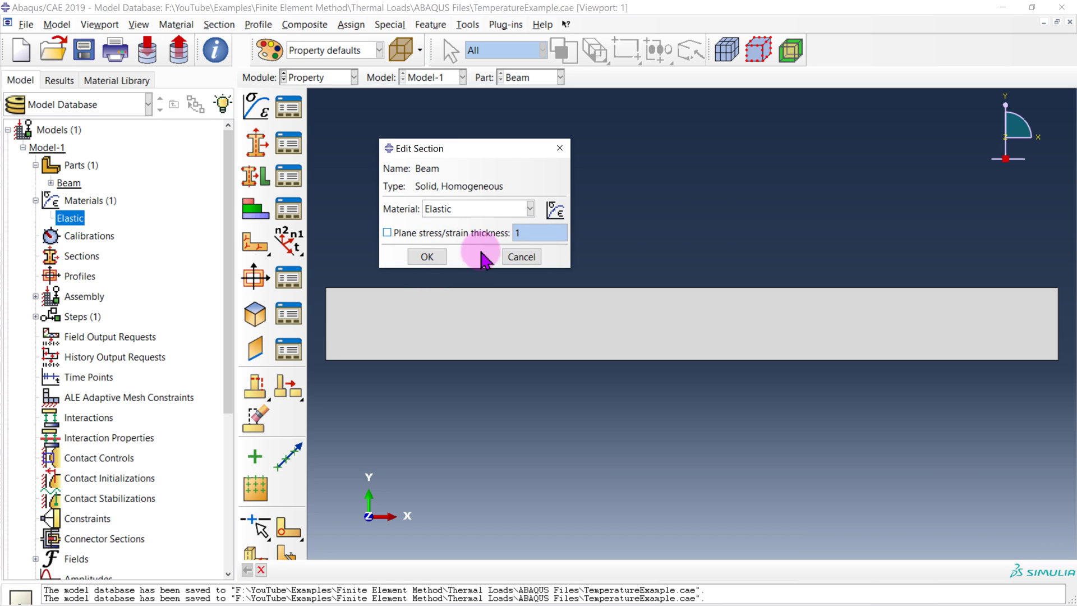
Confirm the section definition and assign the Beam section to the whole beam face without creating a set, taking thickness from the section.
{"action": "left_click", "coordinate": [428, 257]}
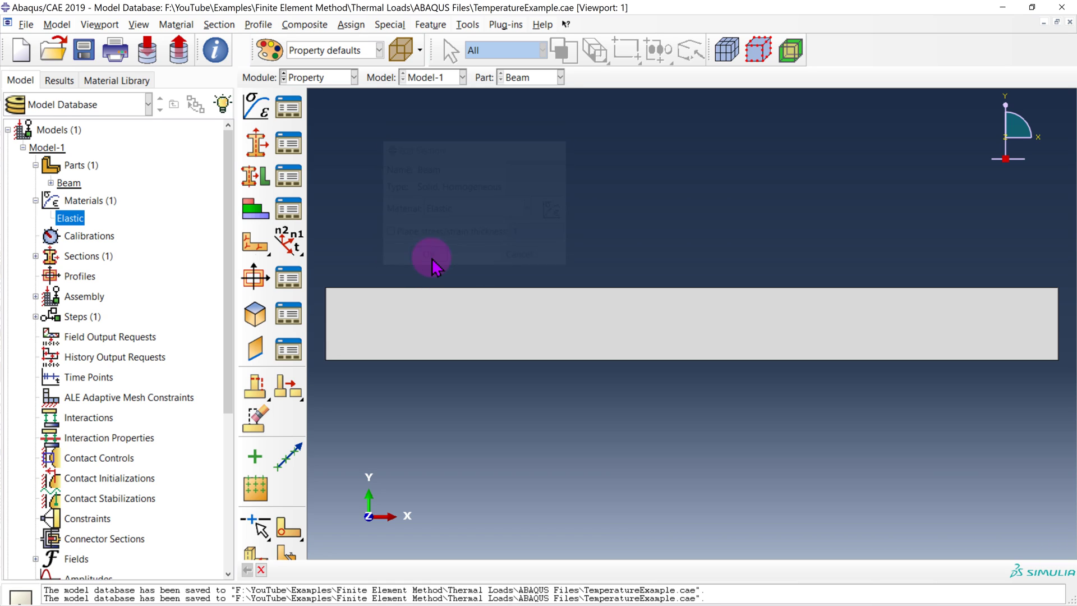
{"action": "left_click", "coordinate": [256, 177]}
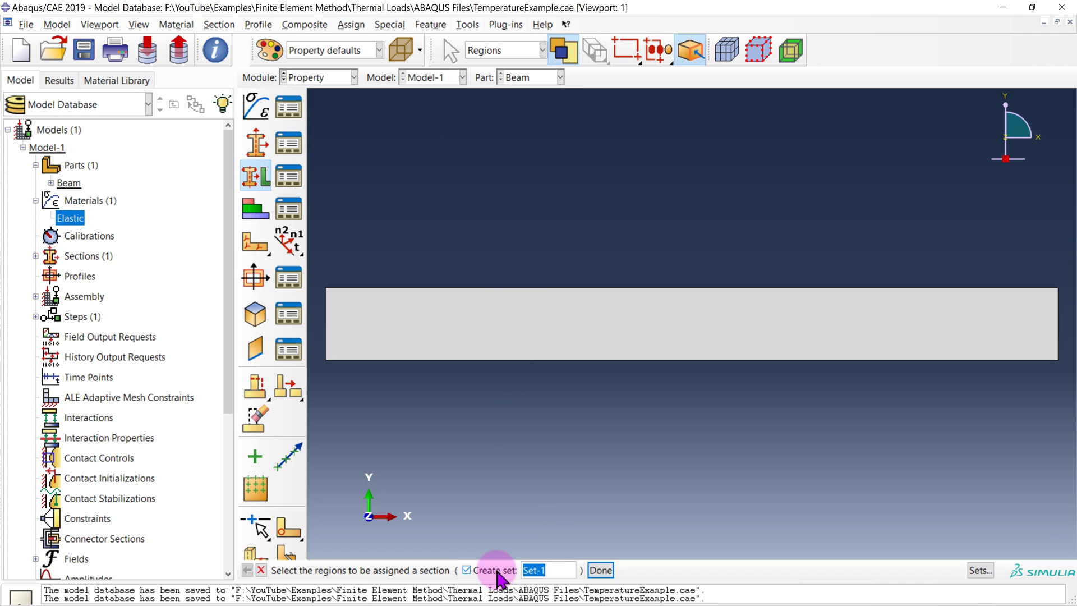
{"action": "left_click", "coordinate": [535, 324]}
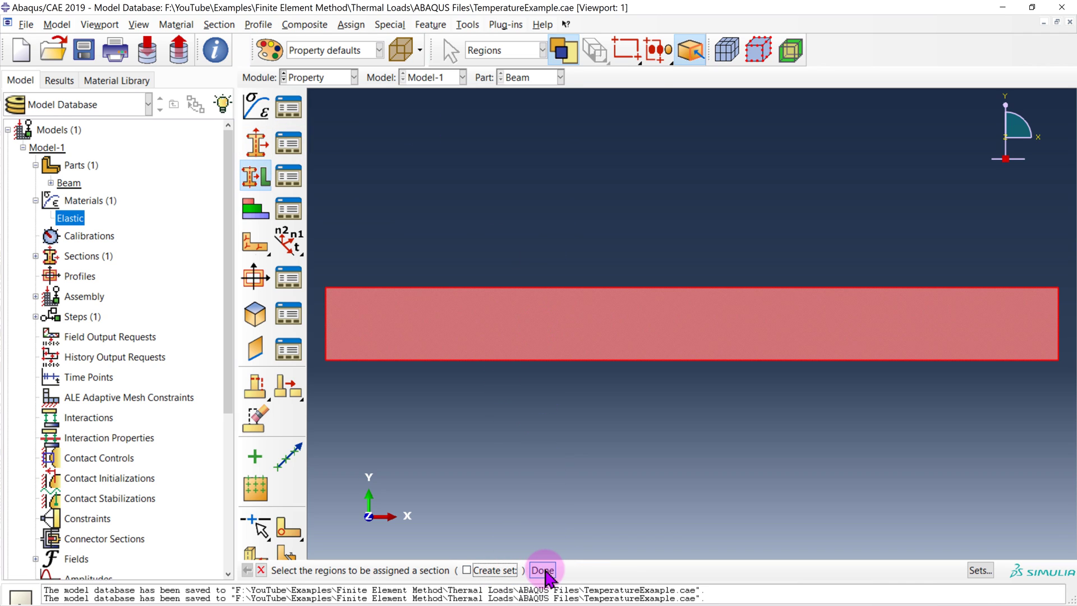
{"action": "left_click", "coordinate": [542, 570]}
{"action": "left_click_drag", "start_coordinate": [775, 286], "coordinate": [561, 170]}
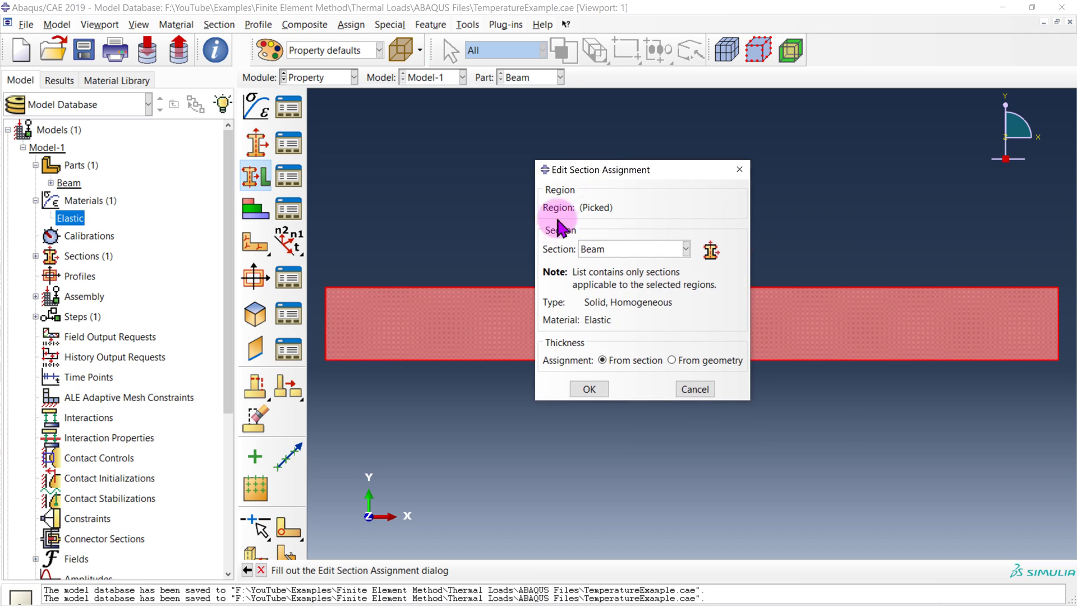
{"action": "left_click", "coordinate": [642, 249]}
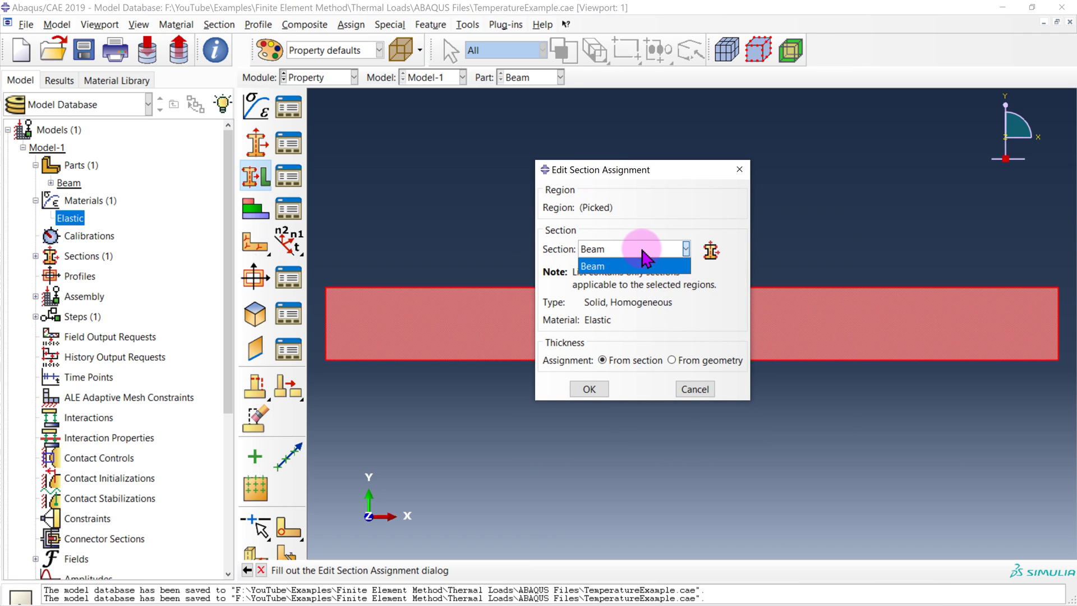
{"action": "left_click", "coordinate": [642, 262]}
{"action": "left_click", "coordinate": [589, 388]}
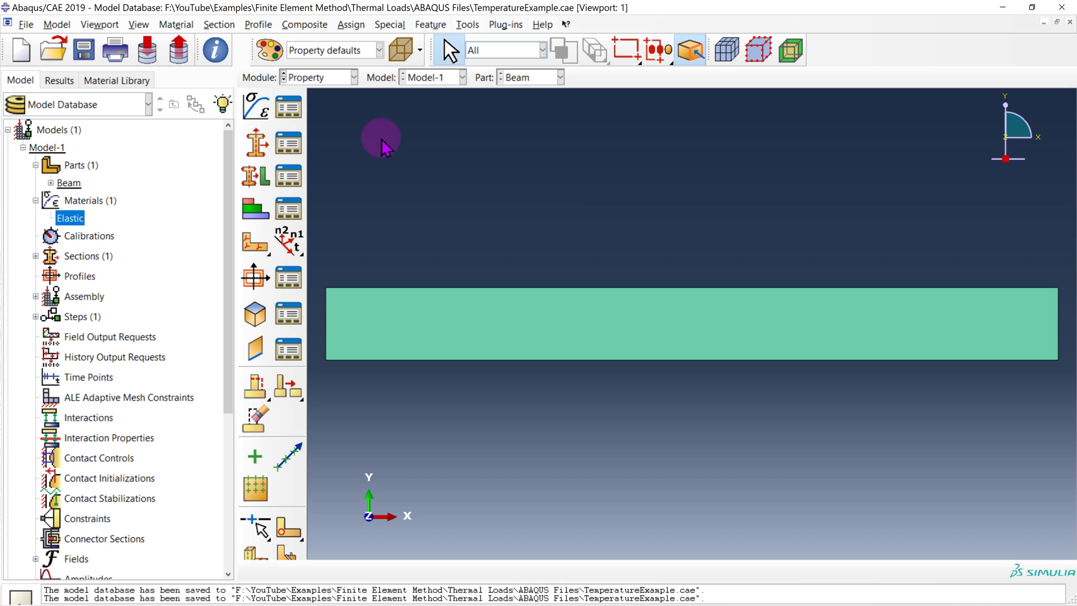
Create a dependent instance of the Beam part in the assembly.
{"action": "left_click", "coordinate": [337, 87]}
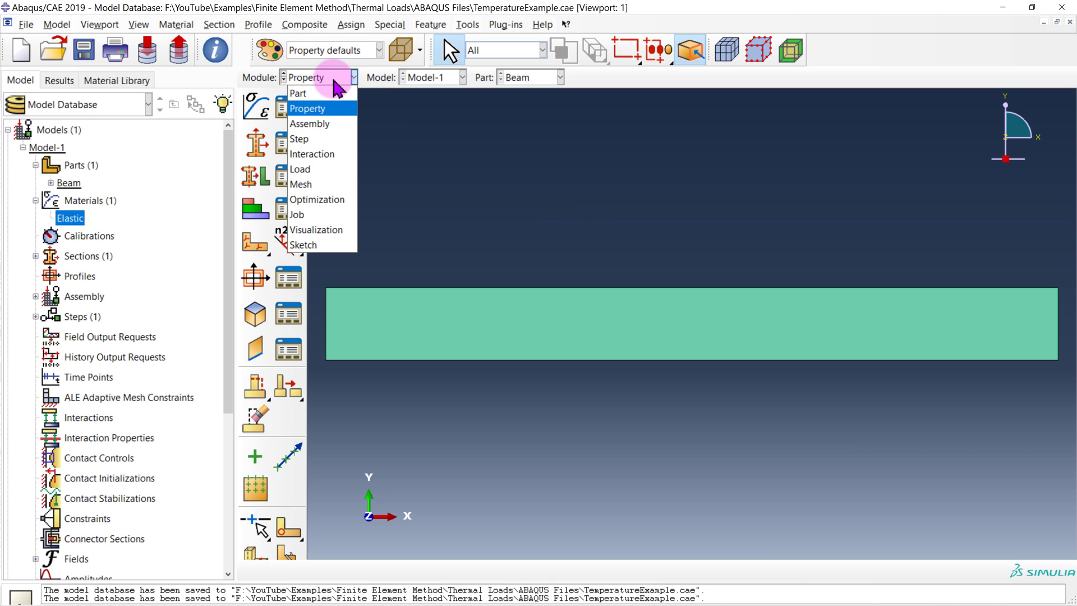
{"action": "left_click", "coordinate": [335, 134]}
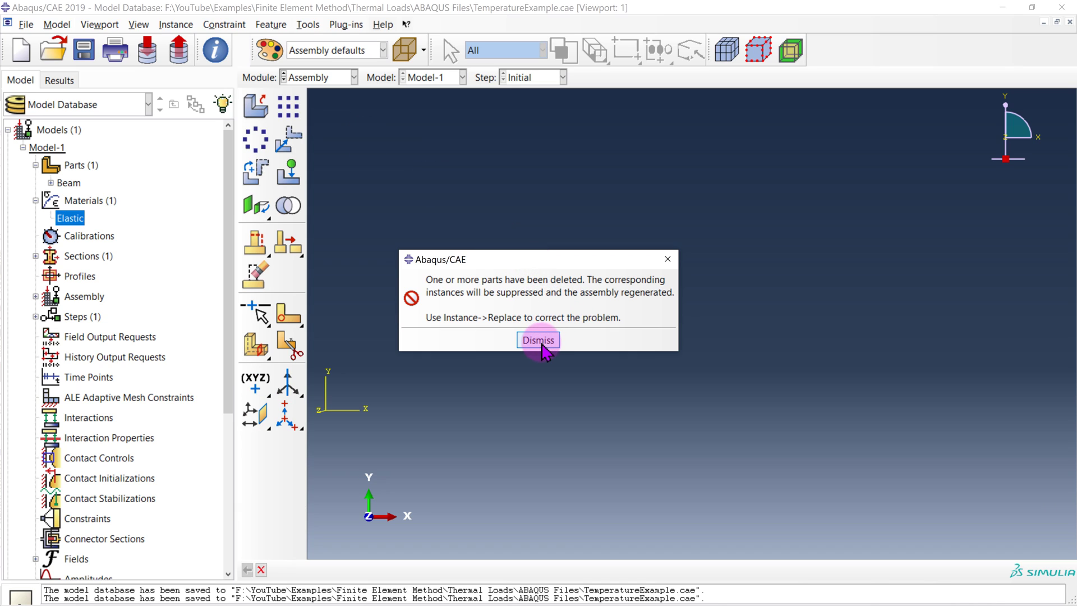
{"action": "left_click", "coordinate": [540, 344]}
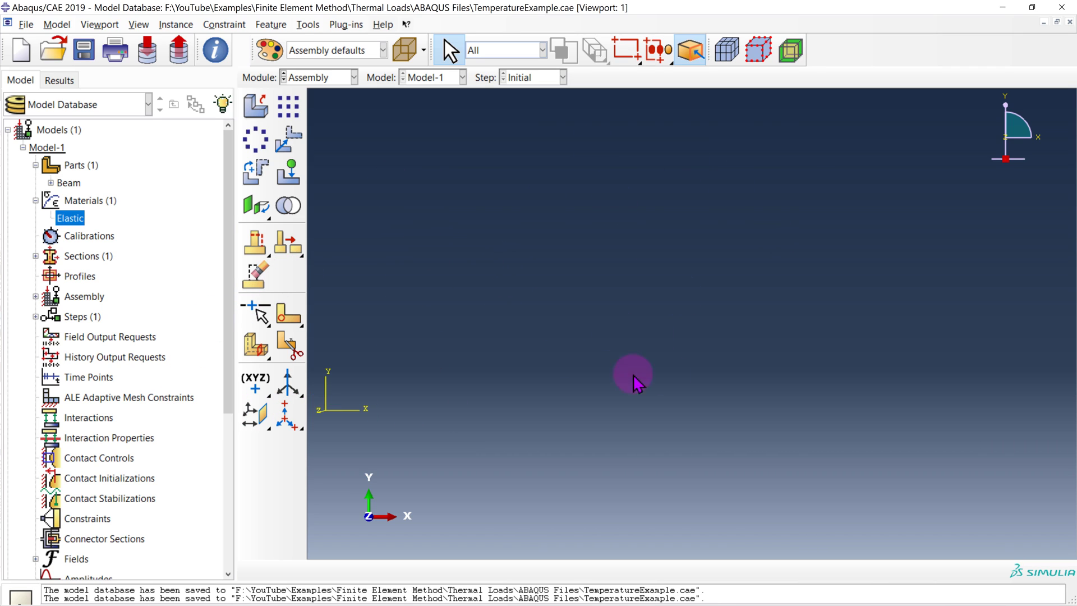
{"action": "left_click", "coordinate": [257, 109]}
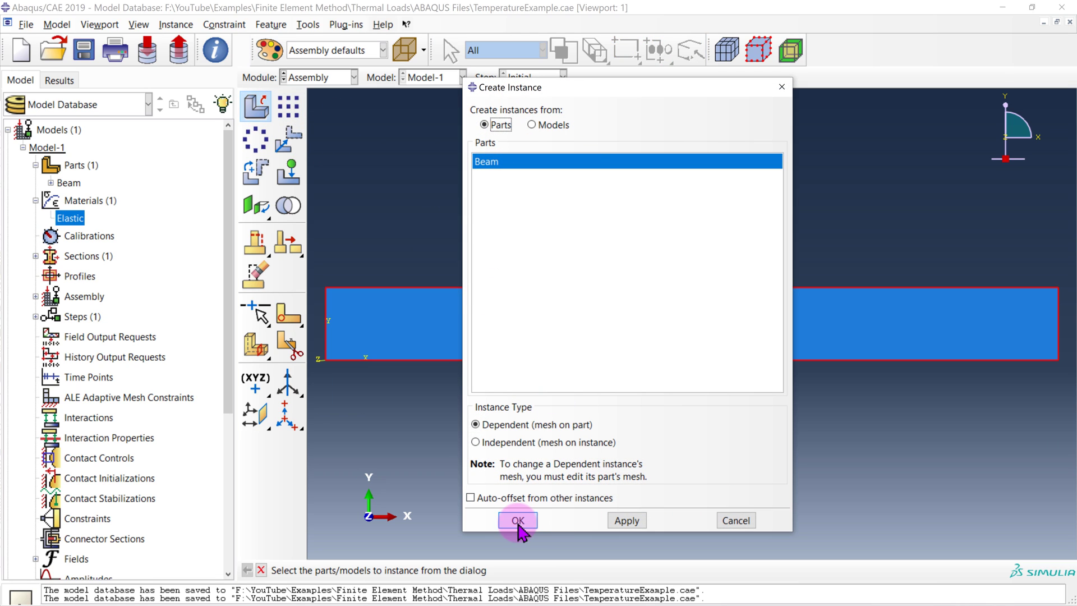
{"action": "left_click", "coordinate": [515, 523]}
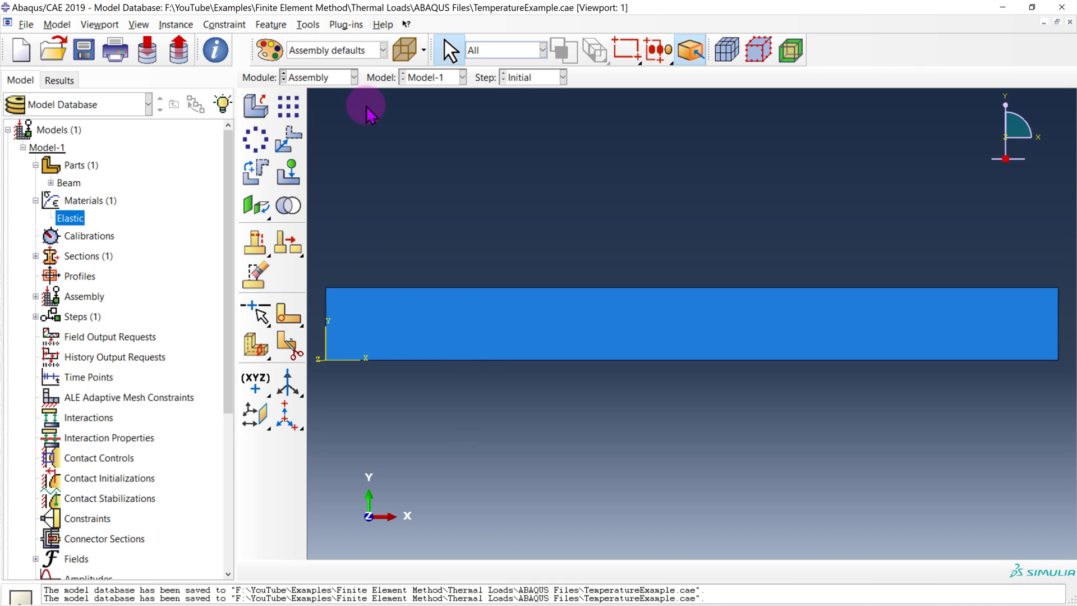
Create a Static, General analysis step named Temp Load after the Initial step, with automatic incrementation.
{"action": "left_click", "coordinate": [338, 88]}
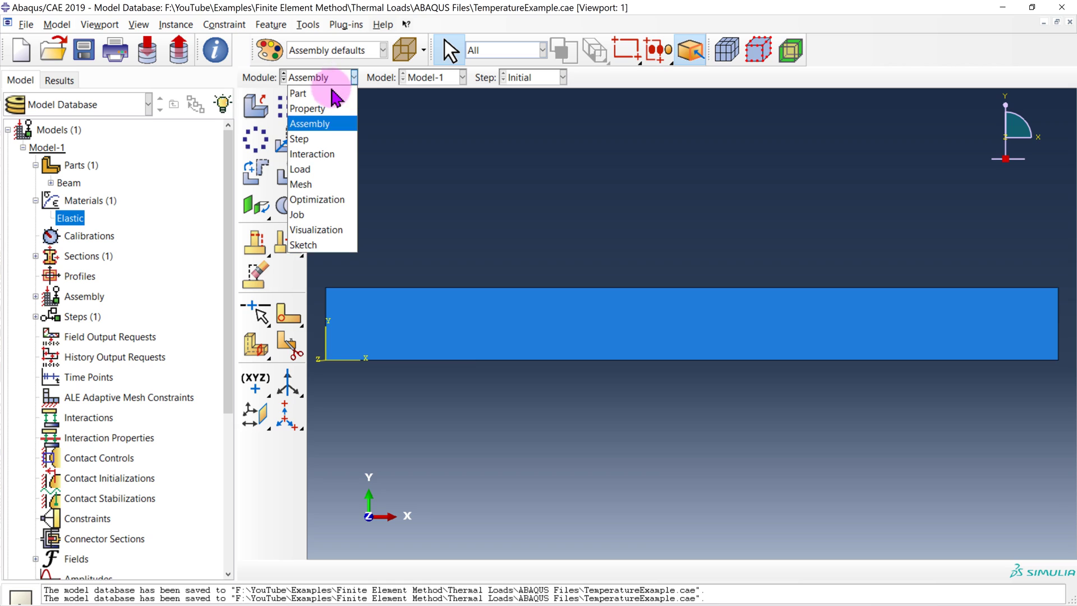
{"action": "left_click", "coordinate": [332, 138]}
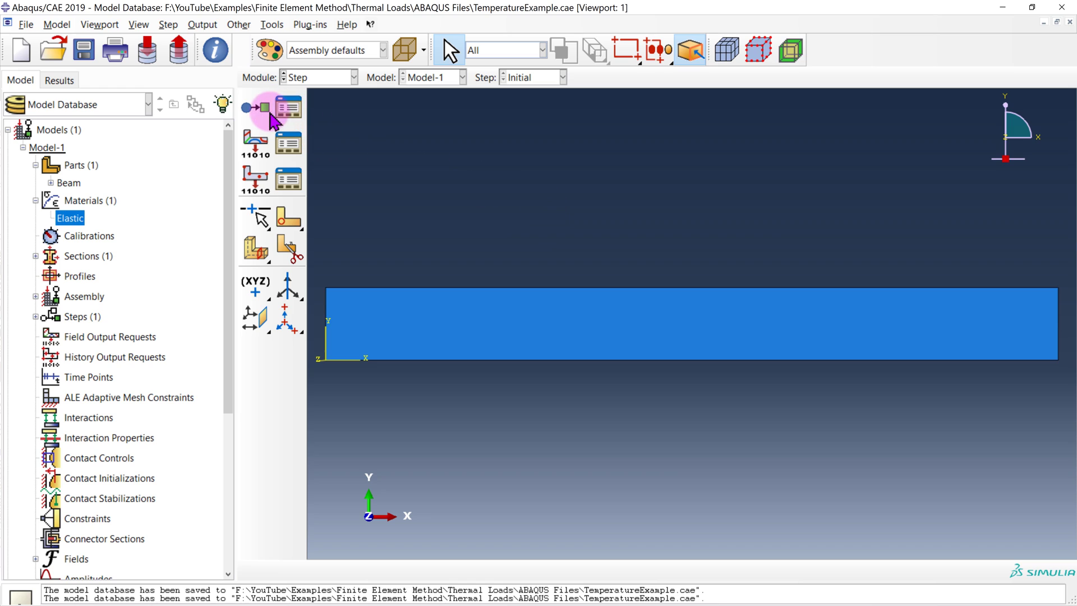
{"action": "left_click", "coordinate": [296, 113]}
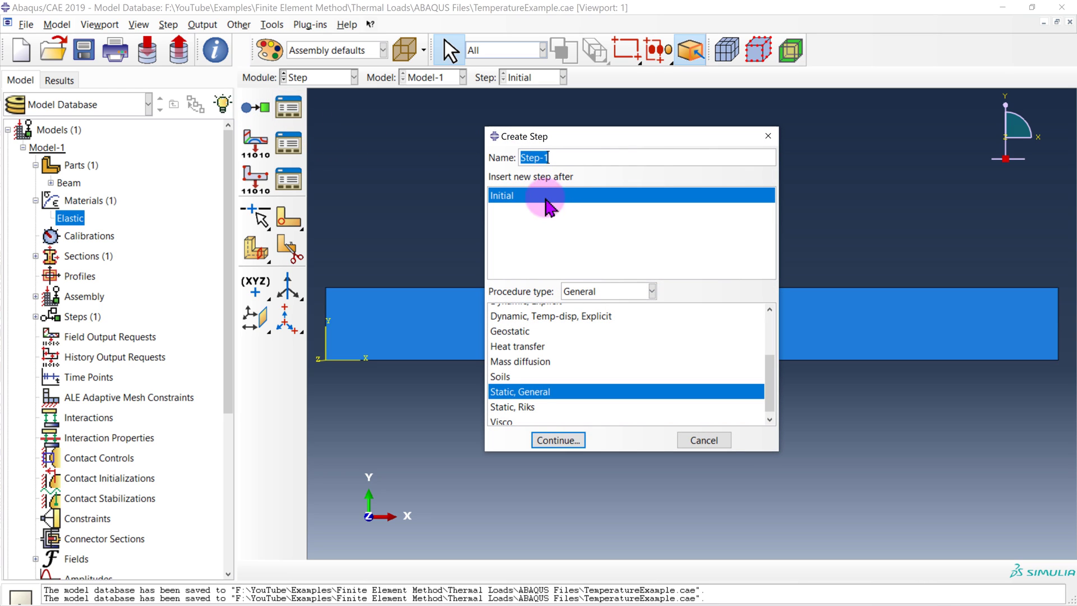
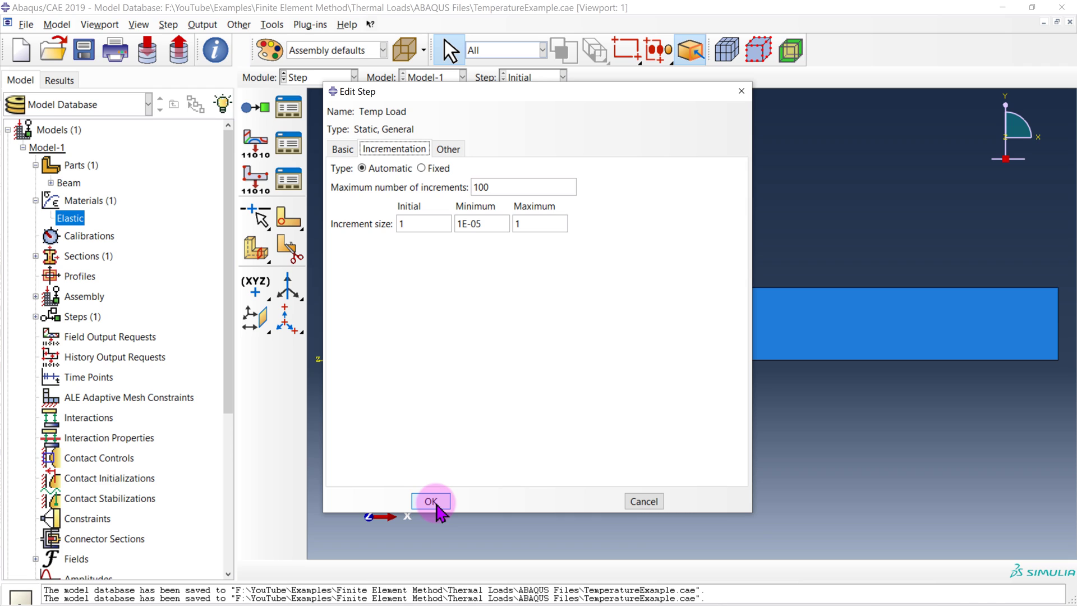
Add nodal temperature NT and element temperature TEMP to the Temp Load step's field output request F-Output-1.
{"action": "scroll", "coordinate": [115, 280], "scroll_direction": "down", "scroll_amount": 3}
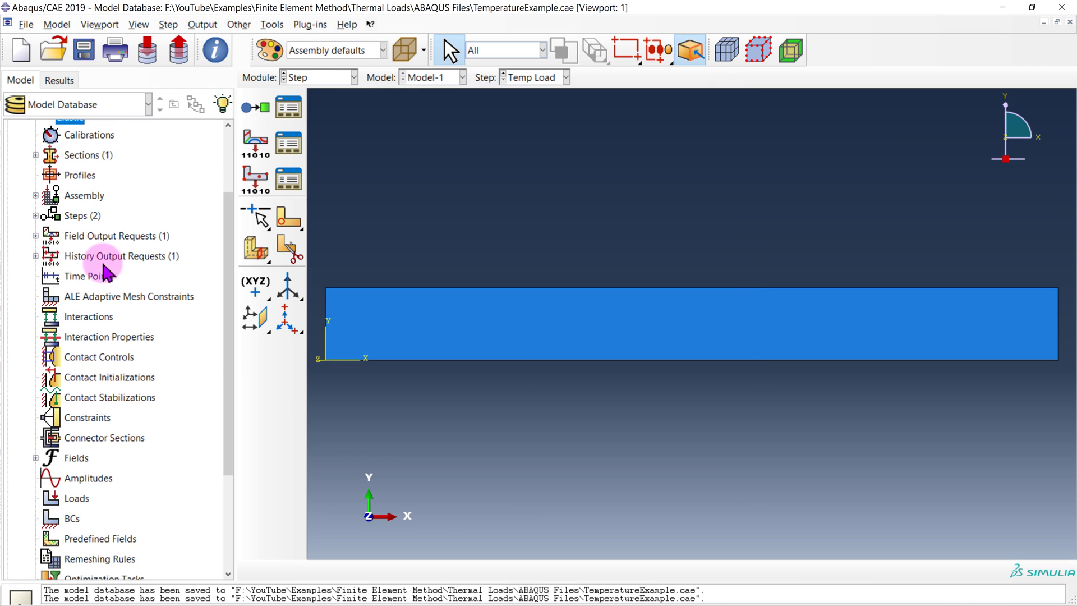
{"action": "left_click", "coordinate": [35, 215]}
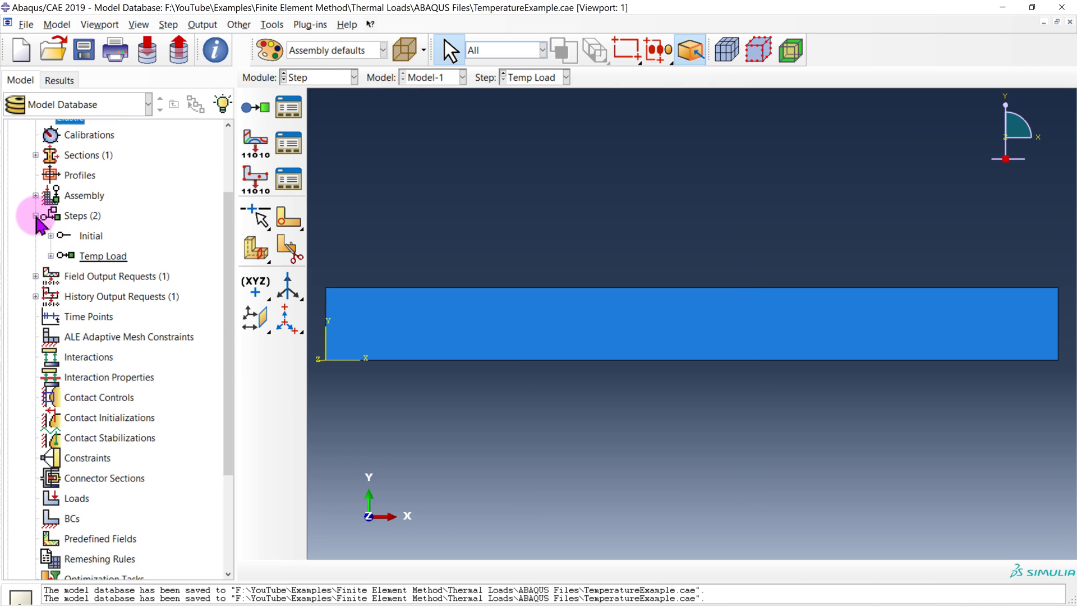
{"action": "left_click", "coordinate": [91, 236]}
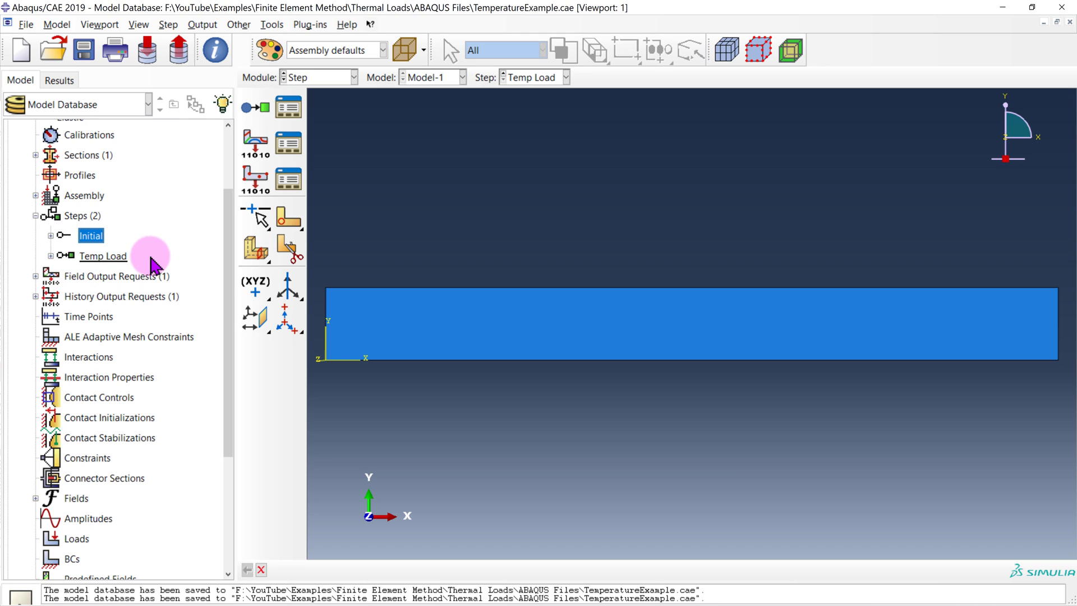
{"action": "left_click", "coordinate": [130, 257]}
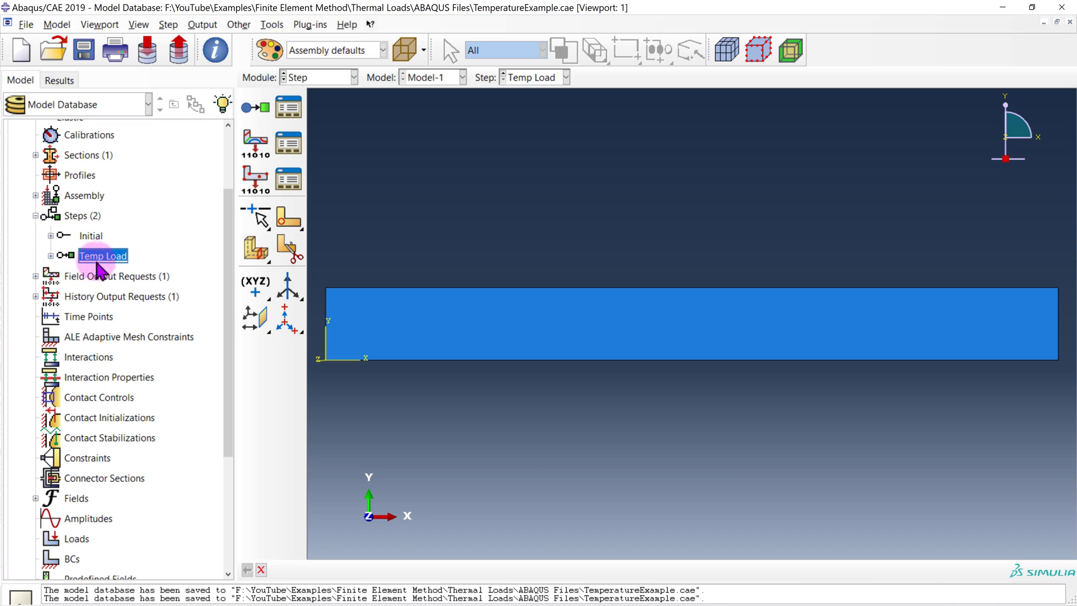
{"action": "left_click", "coordinate": [36, 276]}
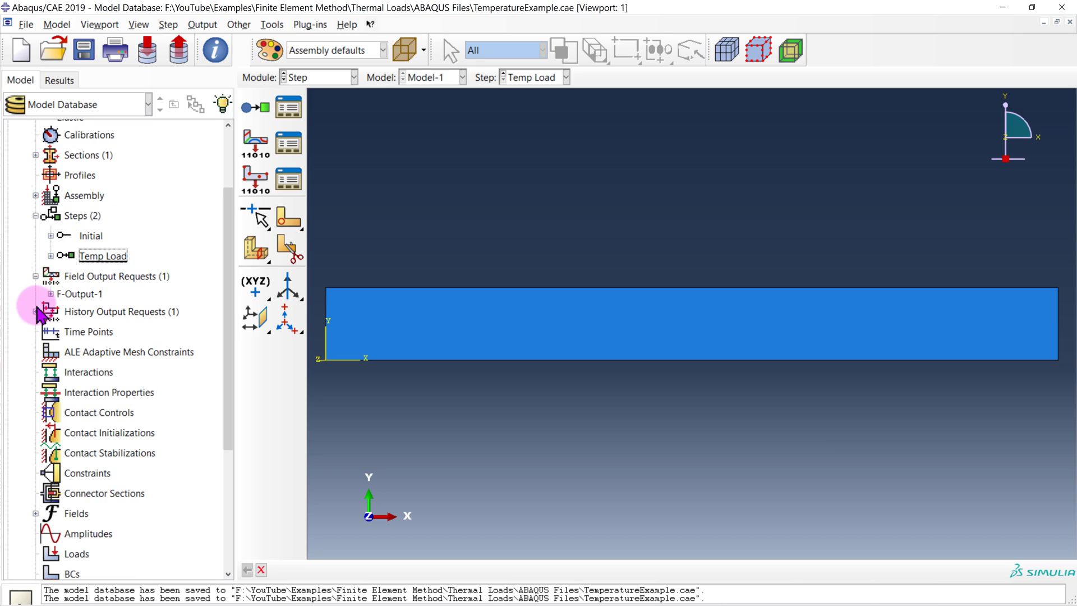
{"action": "left_click", "coordinate": [36, 311]}
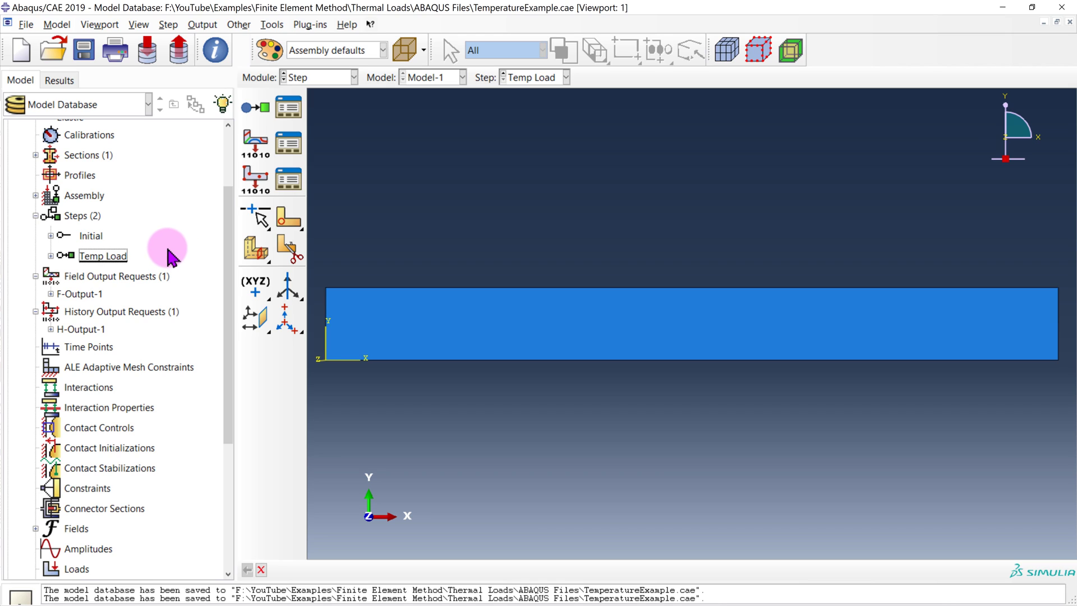
{"action": "left_click", "coordinate": [83, 294]}
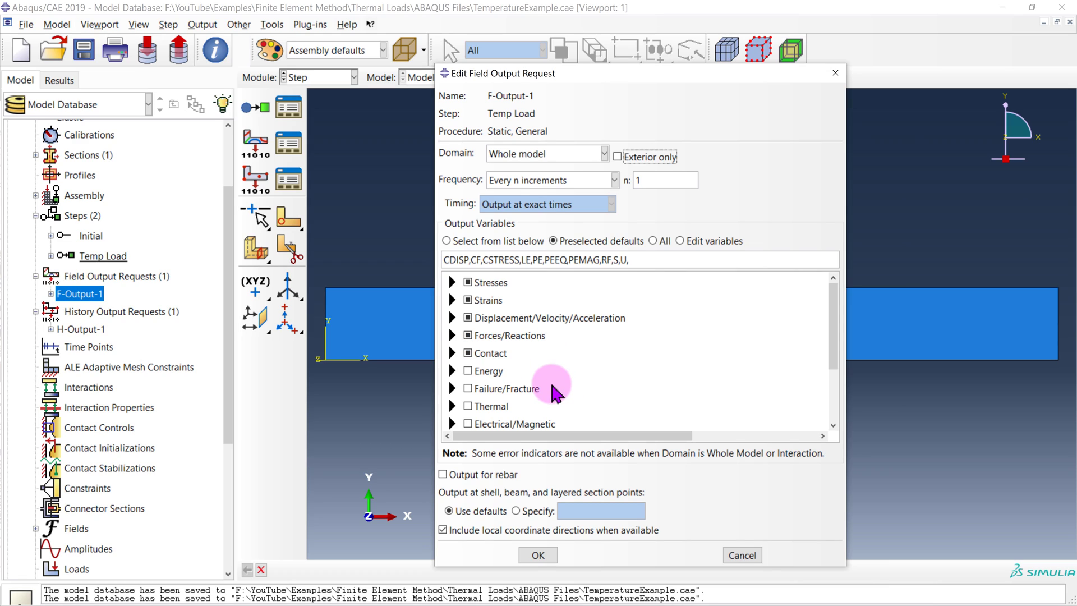
{"action": "scroll", "coordinate": [576, 312], "scroll_direction": "down", "scroll_amount": 2}
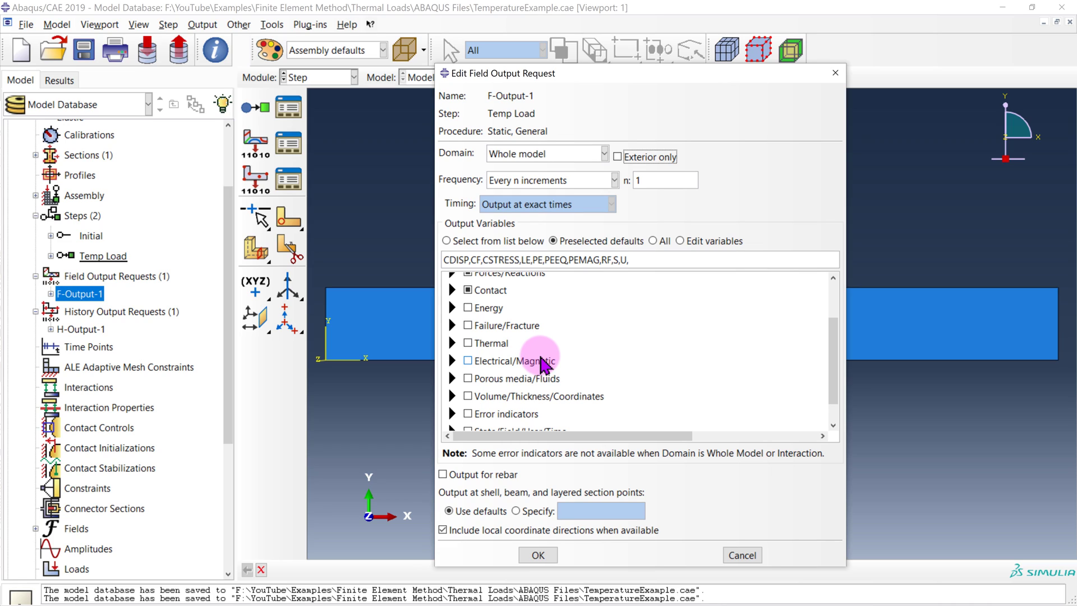
{"action": "left_click", "coordinate": [452, 343]}
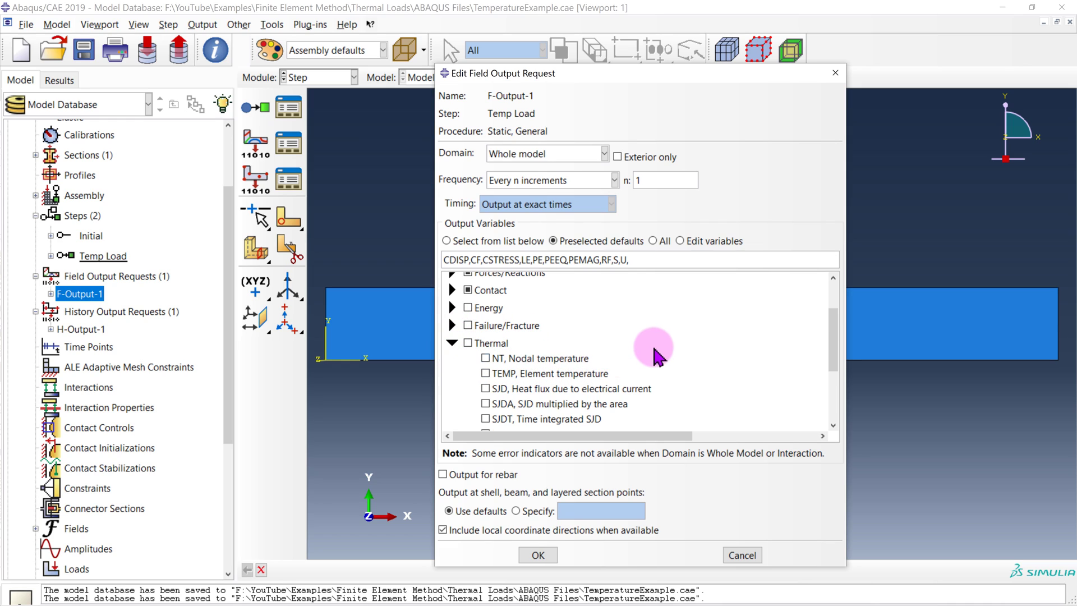
{"action": "scroll", "coordinate": [622, 363], "scroll_direction": "down", "scroll_amount": 3}
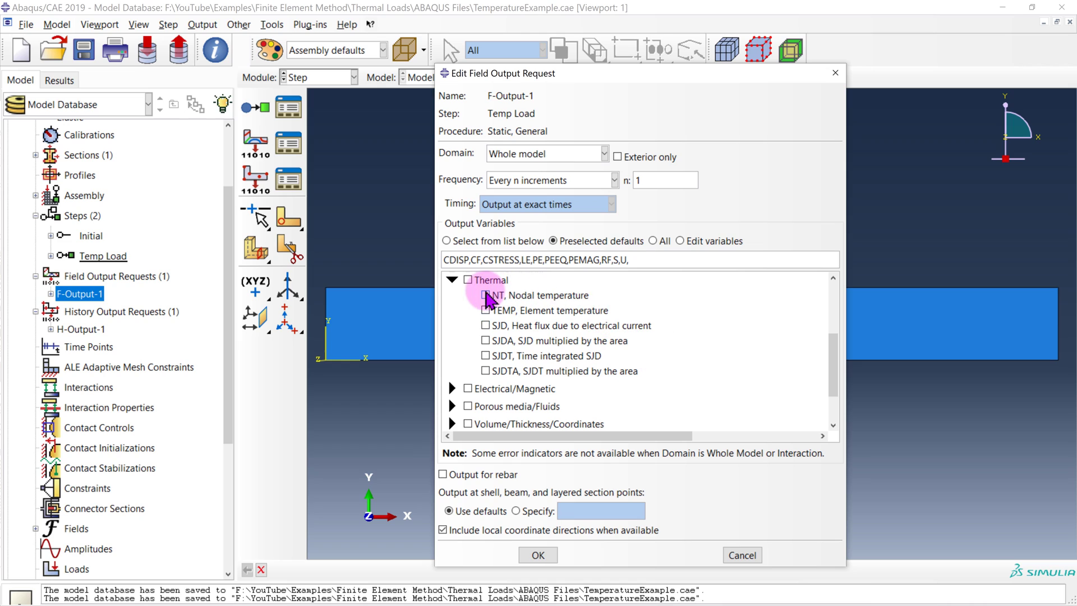
{"action": "left_click", "coordinate": [486, 295]}
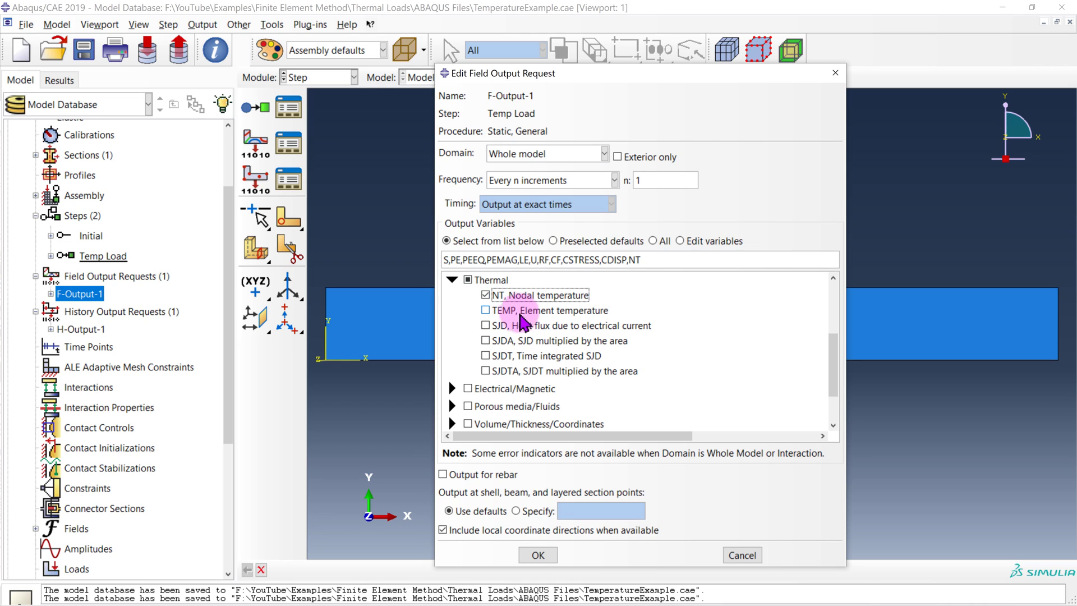
{"action": "left_click", "coordinate": [486, 310]}
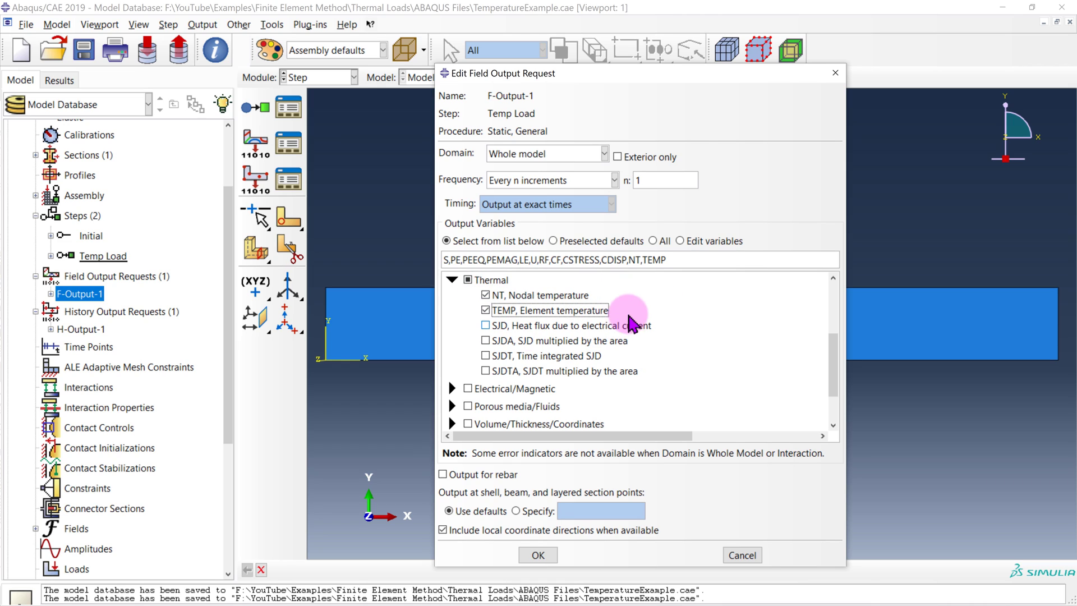
{"action": "left_click", "coordinate": [538, 555]}
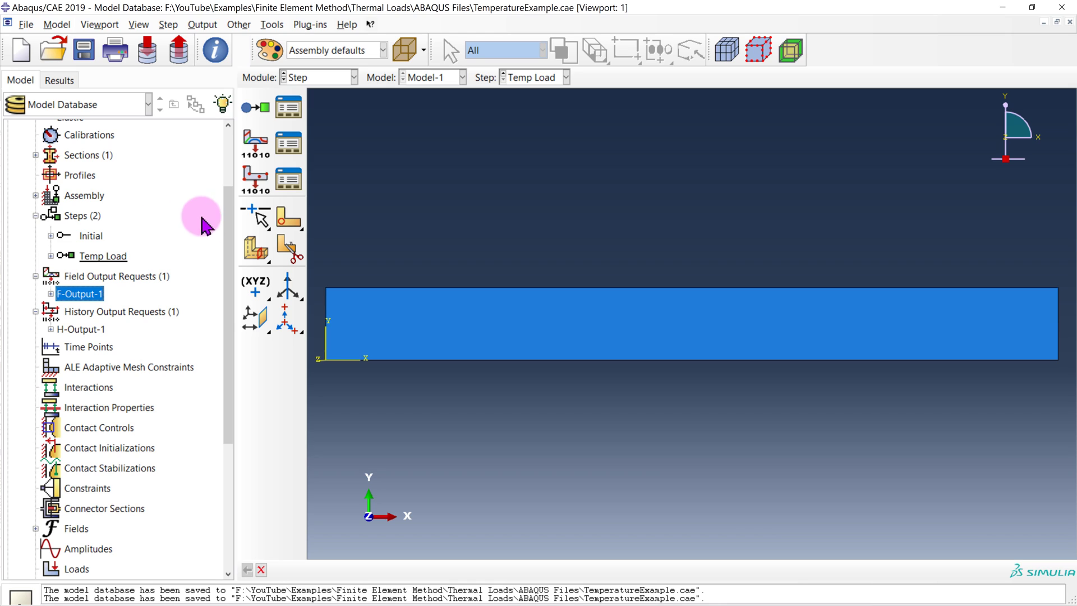
Create reference points at the midpoints of the beam's left and right end edges for the interaction setup.
{"action": "left_click", "coordinate": [325, 79]}
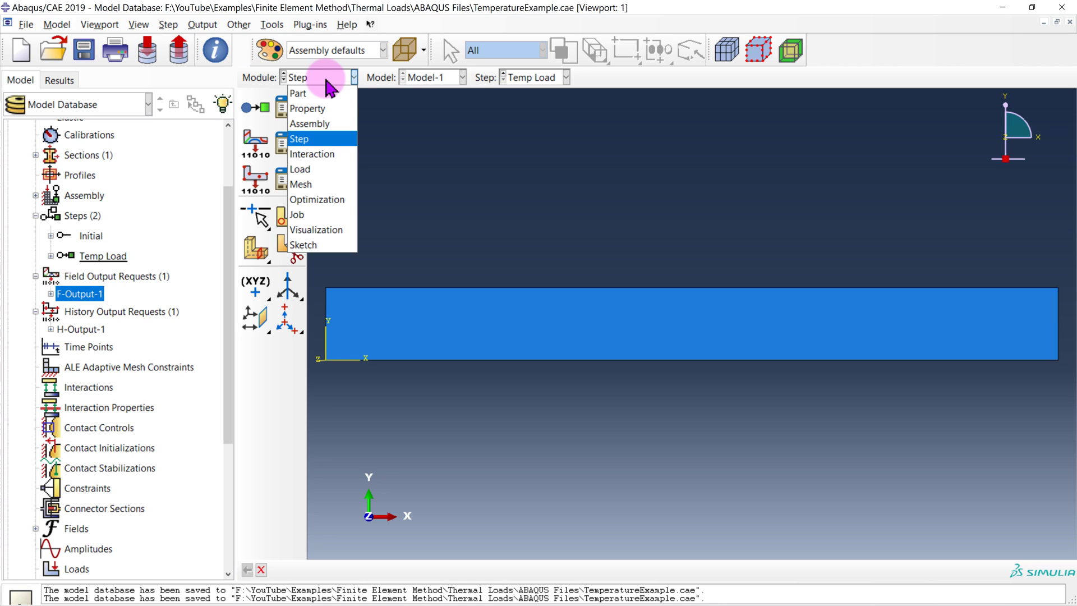
{"action": "left_click", "coordinate": [331, 154]}
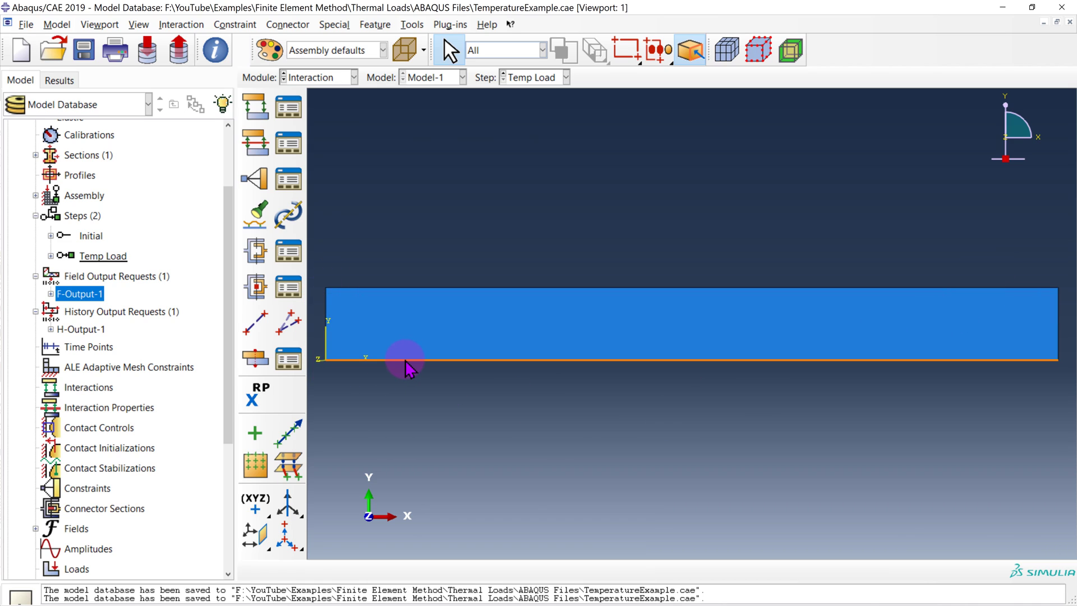
{"action": "left_click", "coordinate": [255, 399]}
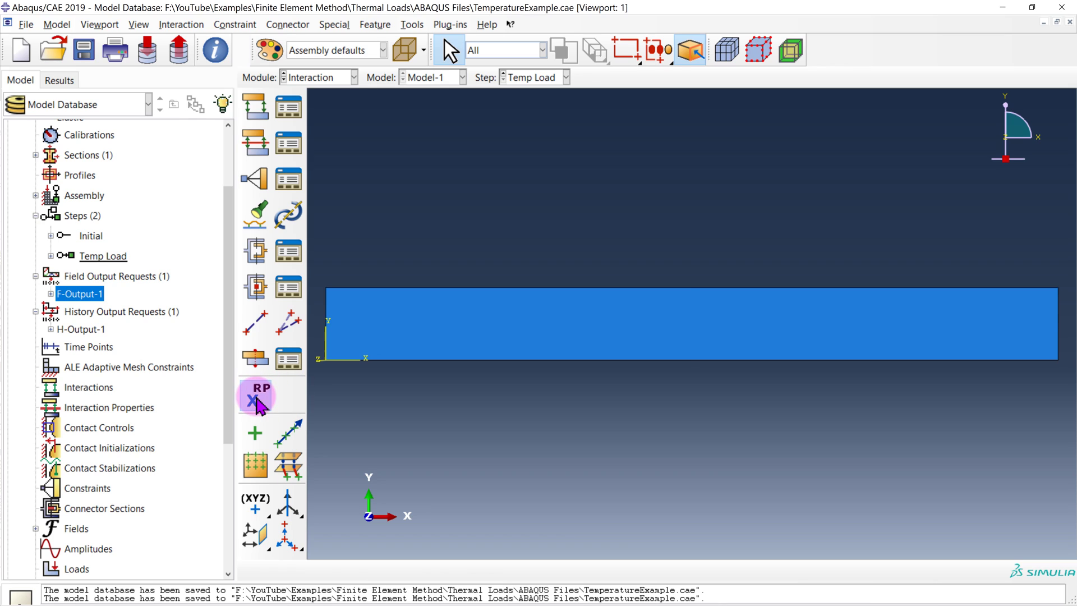
{"action": "left_click", "coordinate": [326, 323]}
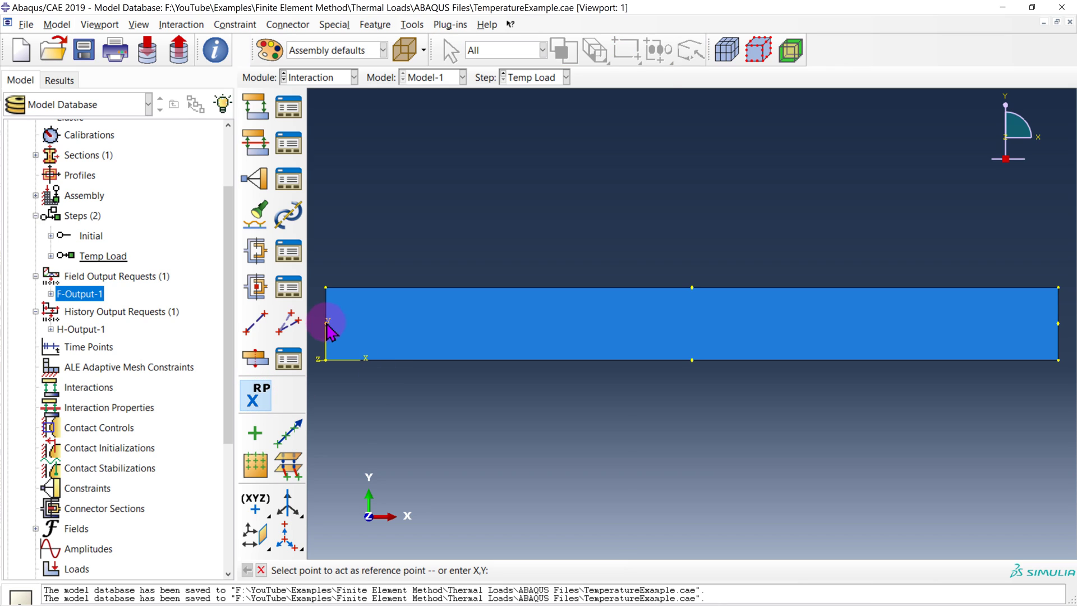
{"action": "left_click", "coordinate": [1058, 324]}
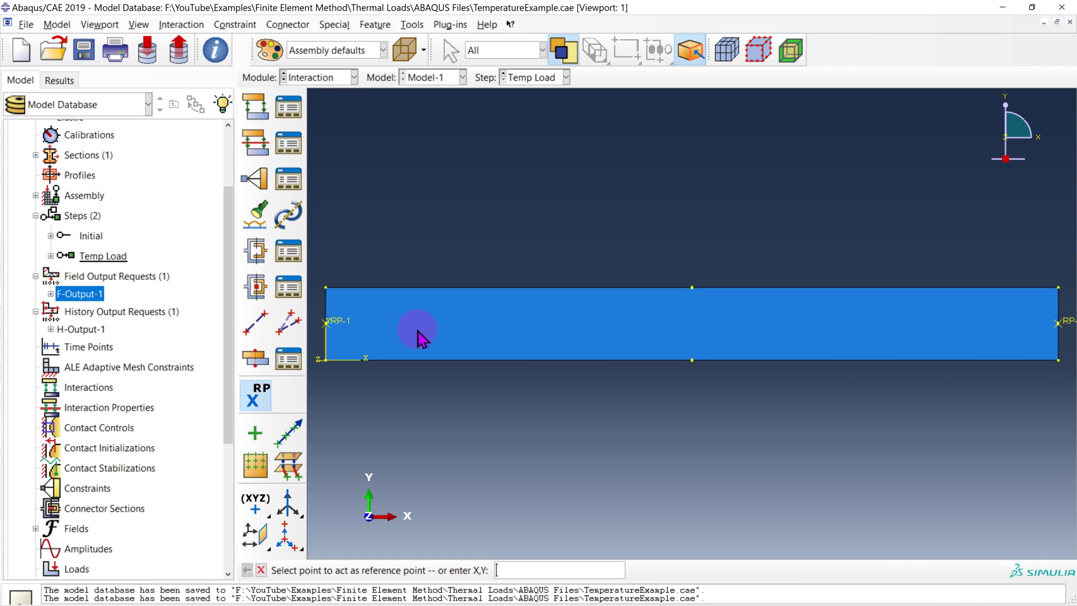
Start a rigid body constraint named Left Side for the beam's left end.
{"action": "scroll", "coordinate": [373, 314], "scroll_direction": "up", "scroll_amount": 4}
{"action": "middle_click_drag", "start_coordinate": [370, 323], "coordinate": [584, 306]}
{"action": "scroll", "coordinate": [584, 305], "scroll_direction": "up", "scroll_amount": 1}
{"action": "middle_click_drag", "start_coordinate": [704, 330], "coordinate": [550, 328]}
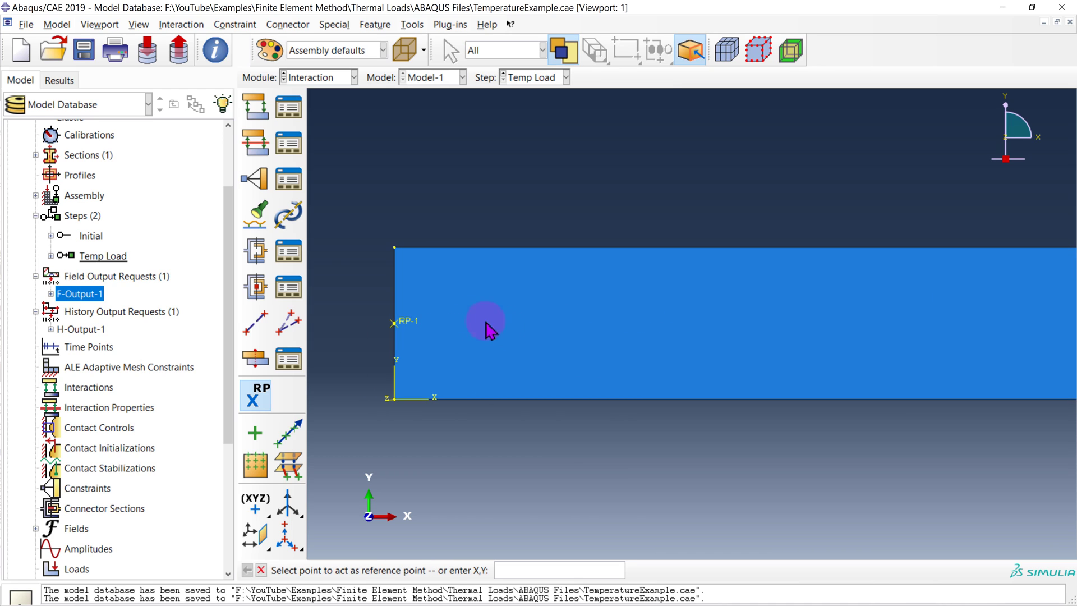
{"action": "left_click", "coordinate": [255, 178]}
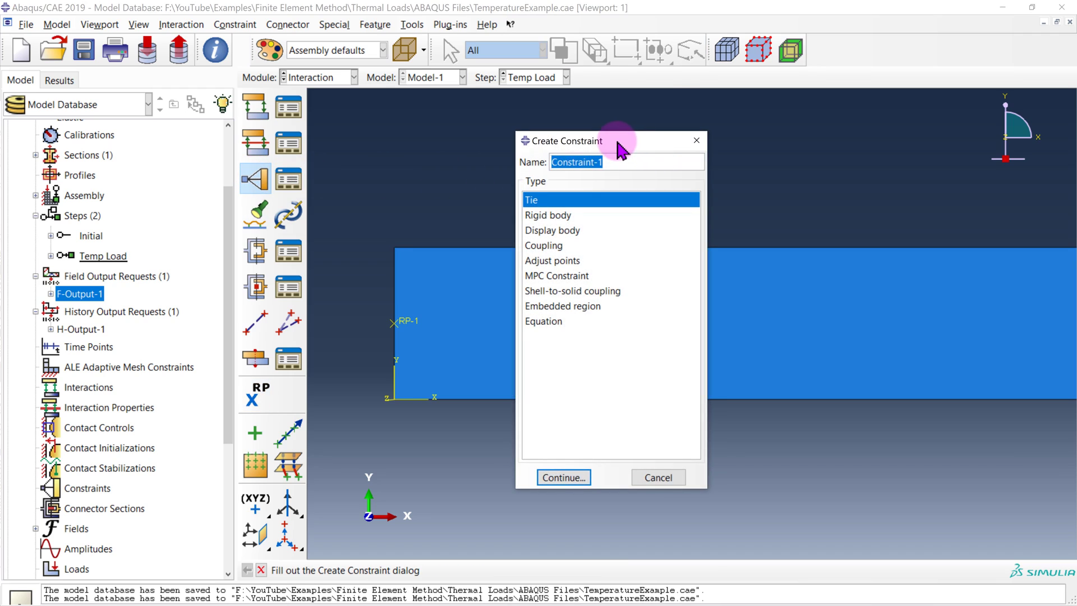
{"action": "left_click_drag", "start_coordinate": [617, 145], "coordinate": [664, 145]}
{"action": "type", "text": "Le"}
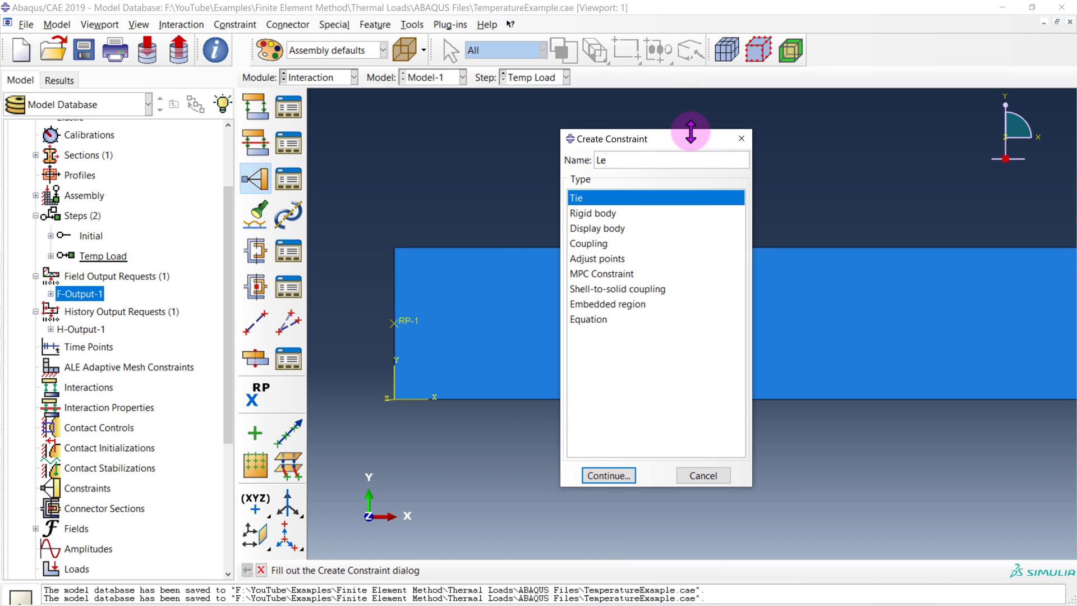
{"action": "type", "text": "ft Side"}
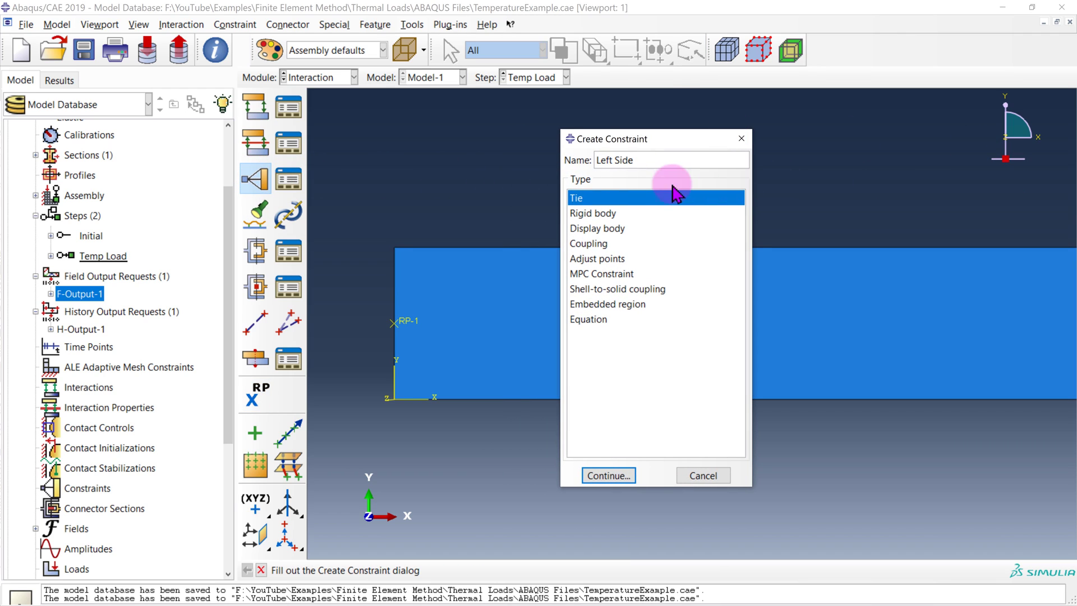
{"action": "left_click", "coordinate": [604, 214]}
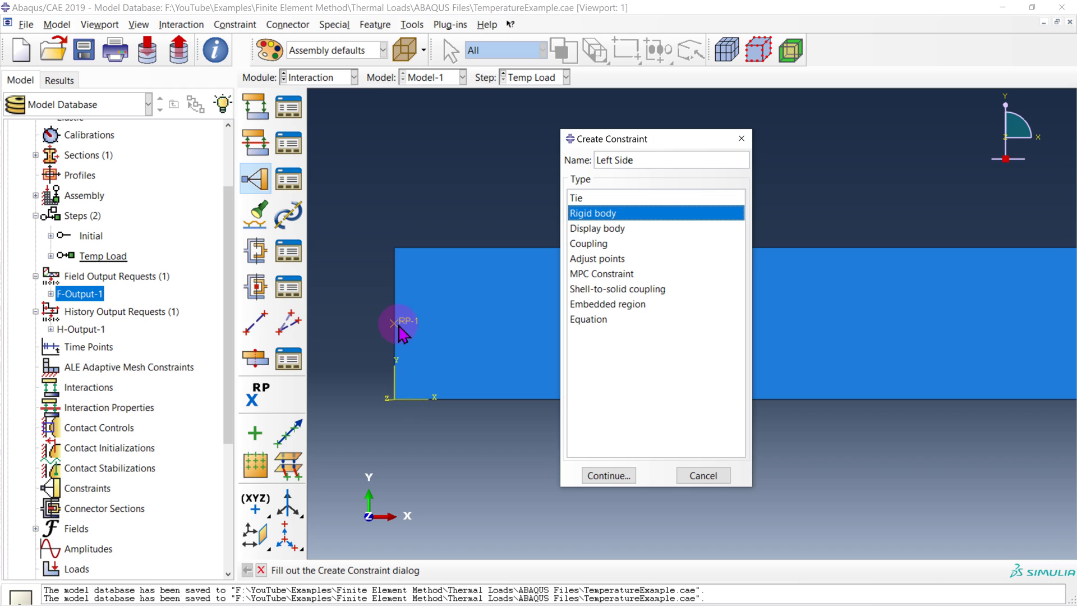
{"action": "left_click", "coordinate": [606, 477]}
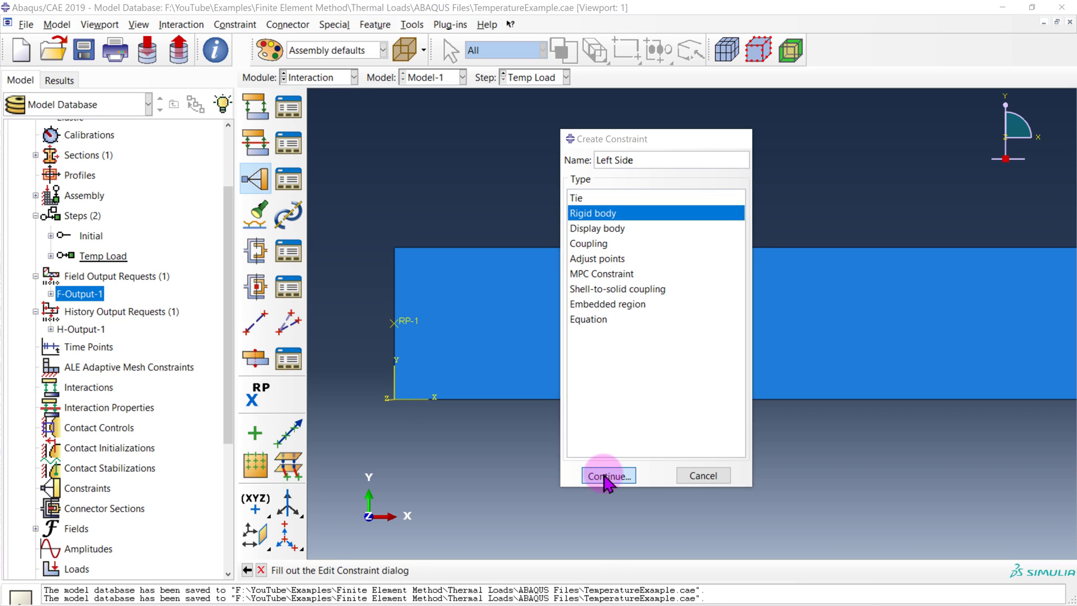
Assign the beam's left end edge as the Left Side constraint's tie region and RP-1 as its reference point.
{"action": "left_click_drag", "start_coordinate": [1055, 174], "coordinate": [634, 152]}
{"action": "left_click", "coordinate": [620, 253]}
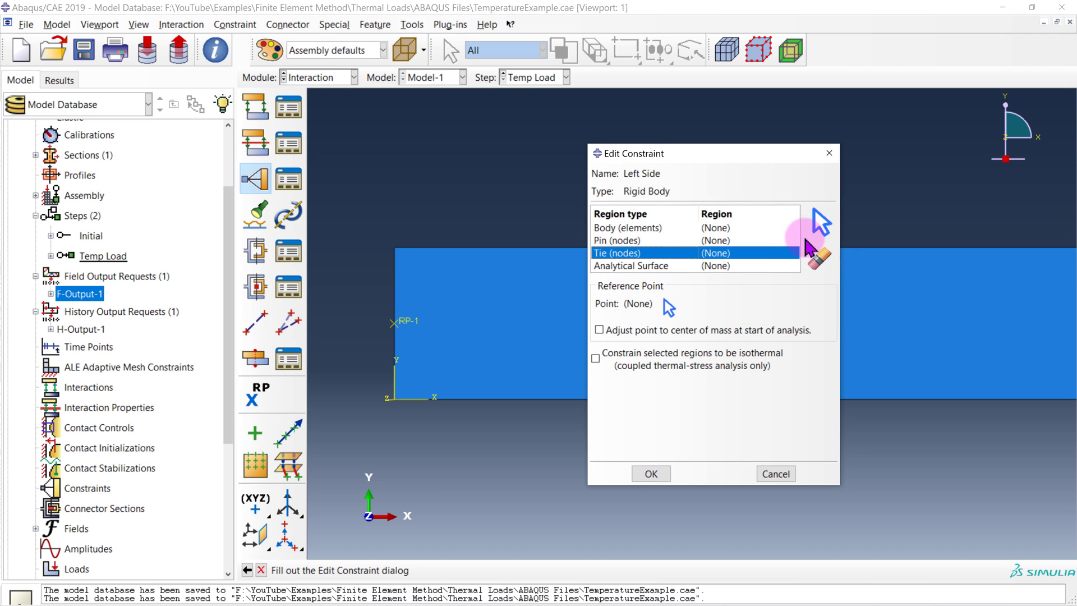
{"action": "left_click", "coordinate": [813, 227]}
{"action": "left_click", "coordinate": [395, 303]}
{"action": "left_click", "coordinate": [513, 571]}
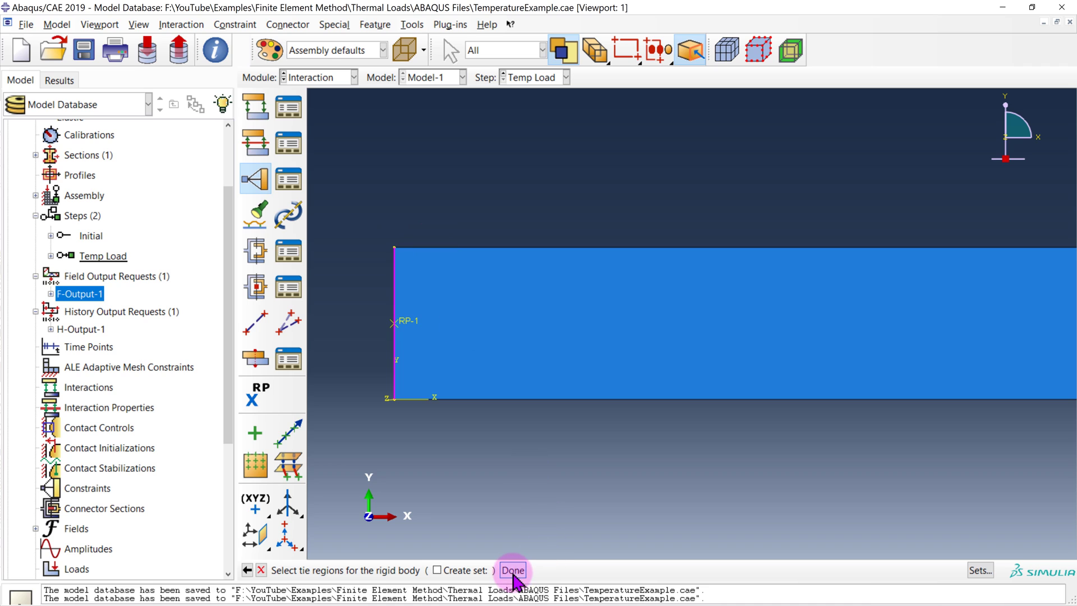
{"action": "left_click", "coordinate": [657, 306]}
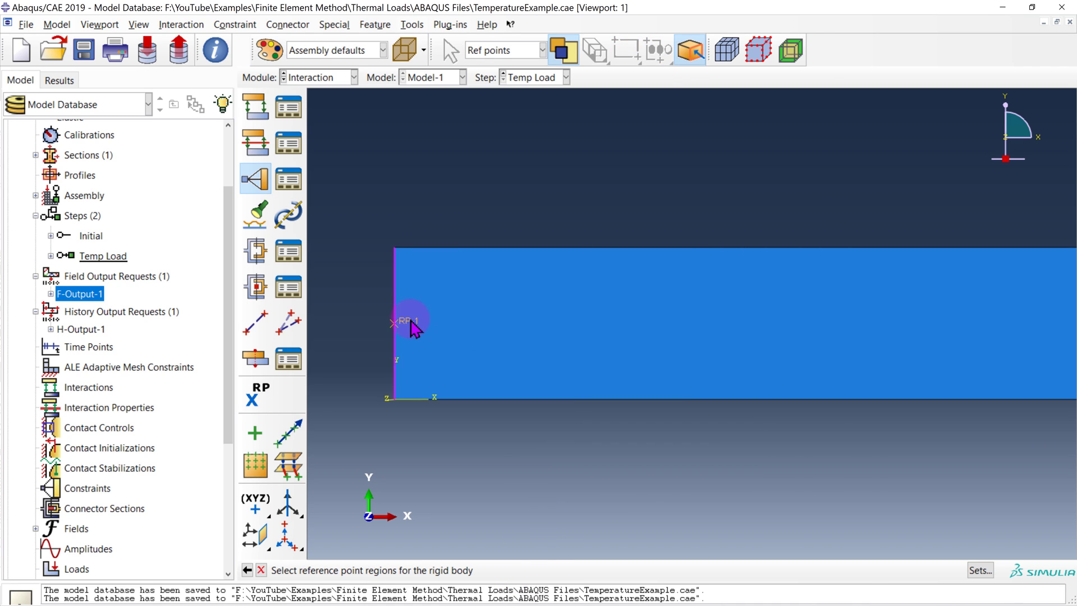
{"action": "left_click", "coordinate": [413, 325]}
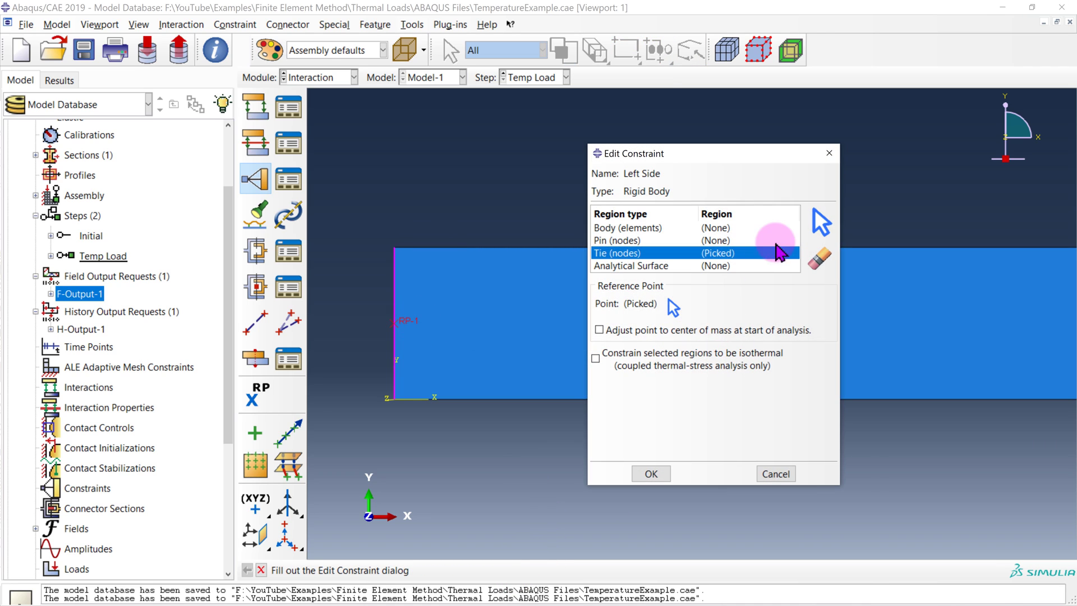
{"action": "left_click", "coordinate": [593, 257]}
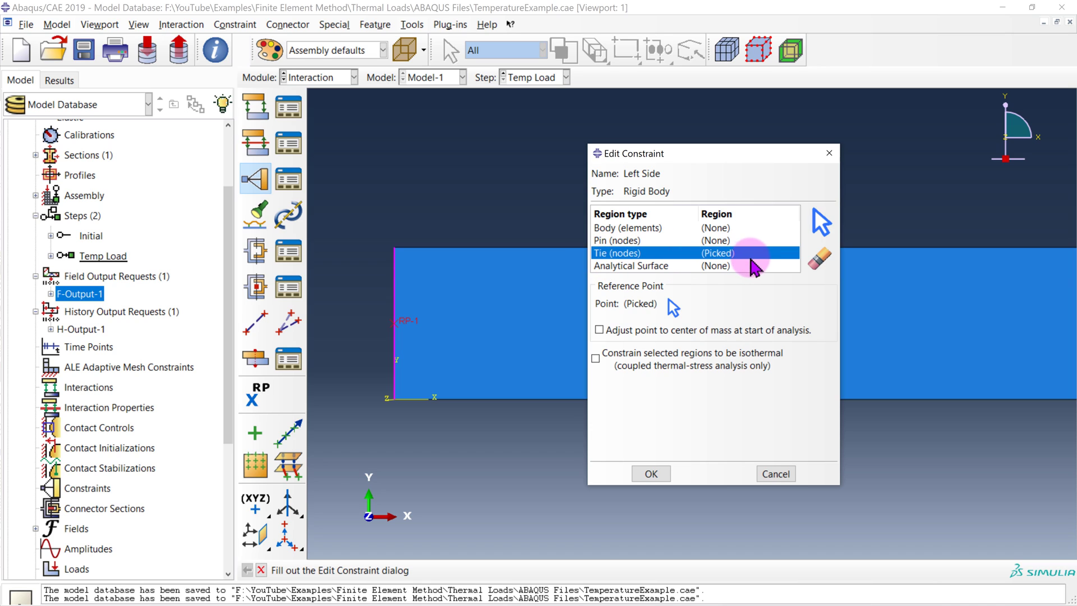
{"action": "left_click", "coordinate": [657, 472]}
Start a second rigid body constraint named Right Side for the beam's right end.
{"action": "scroll", "coordinate": [525, 320], "scroll_direction": "up", "scroll_amount": 1}
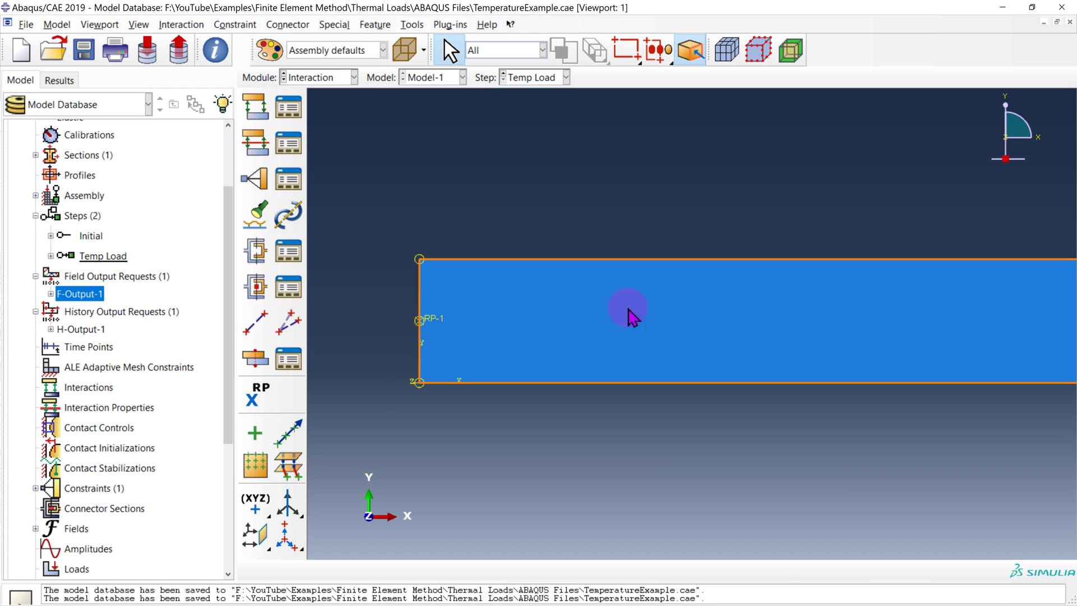
{"action": "middle_click_drag", "start_coordinate": [805, 300], "coordinate": [616, 313], "text": "ctrl+alt"}
{"action": "scroll", "coordinate": [620, 305], "scroll_direction": "down", "scroll_amount": 1}
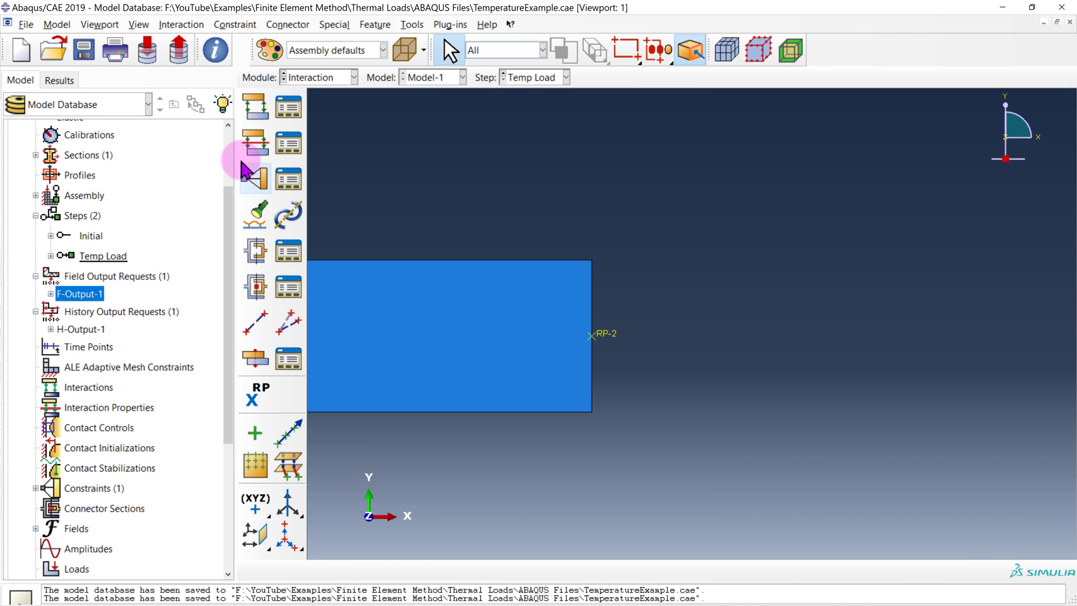
{"action": "left_click", "coordinate": [255, 174]}
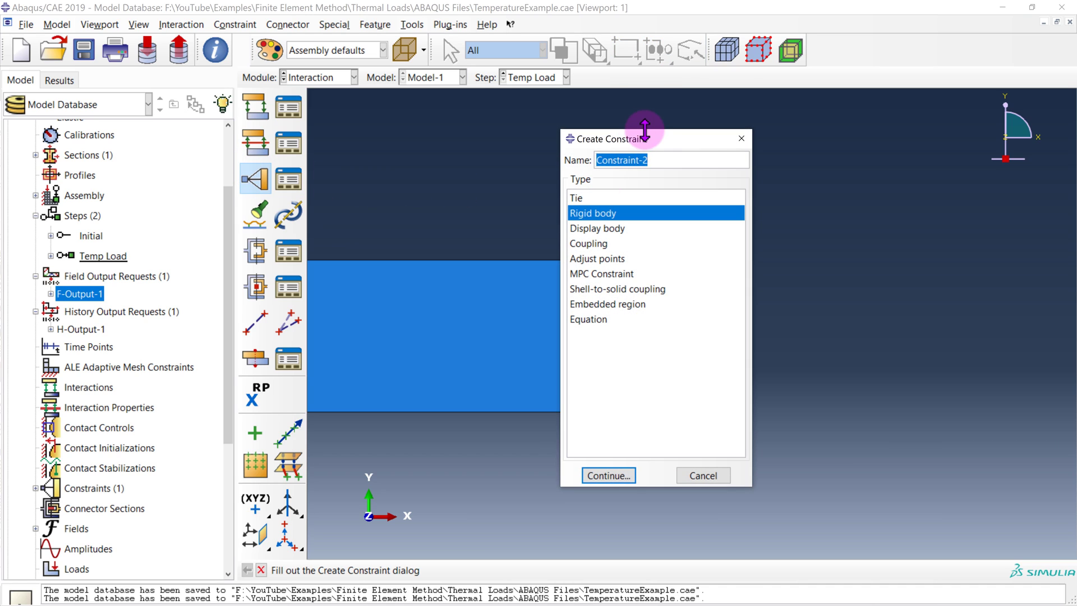
{"action": "left_click_drag", "start_coordinate": [642, 145], "coordinate": [835, 149]}
{"action": "type", "text": "Right Side"}
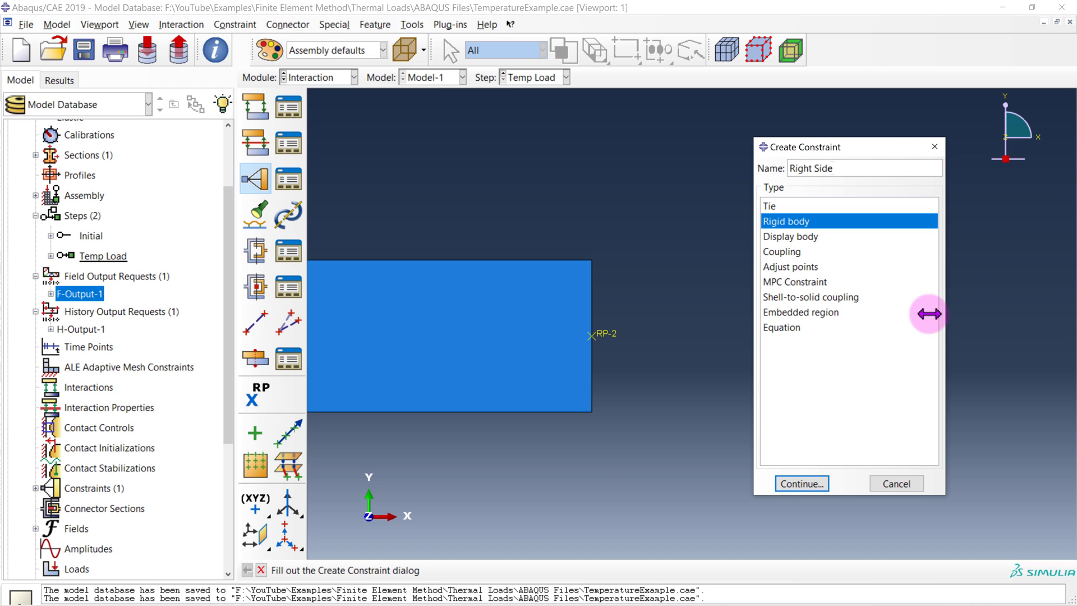
{"action": "left_click", "coordinate": [801, 483]}
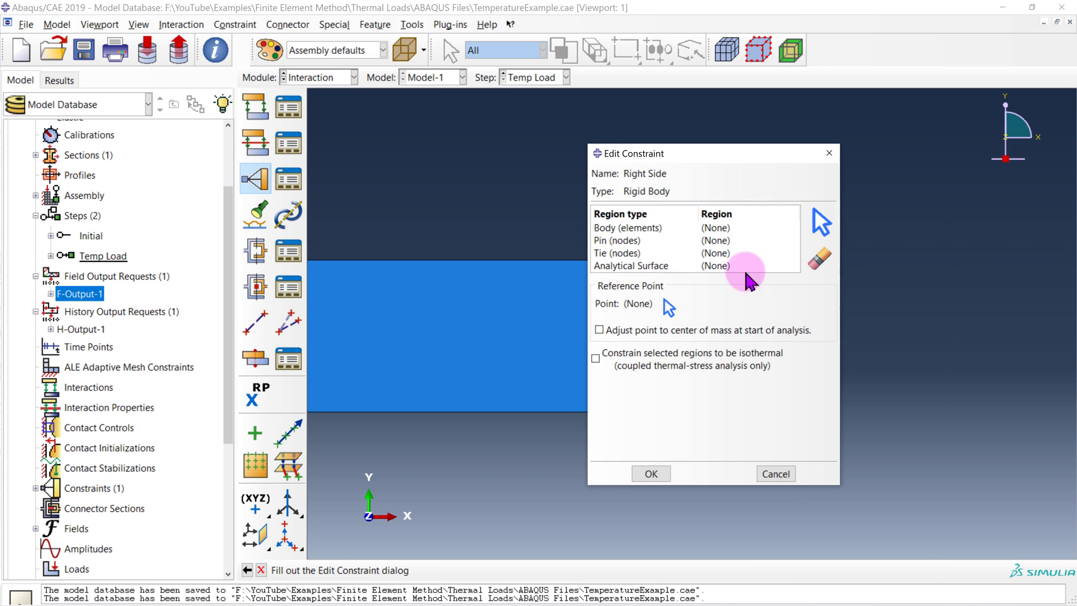
Assign the beam's right end edge as the Right Side constraint's tie region and RP-2 as its reference point.
{"action": "left_click_drag", "start_coordinate": [735, 153], "coordinate": [834, 146]}
{"action": "left_click", "coordinate": [718, 245]}
{"action": "left_click", "coordinate": [920, 219]}
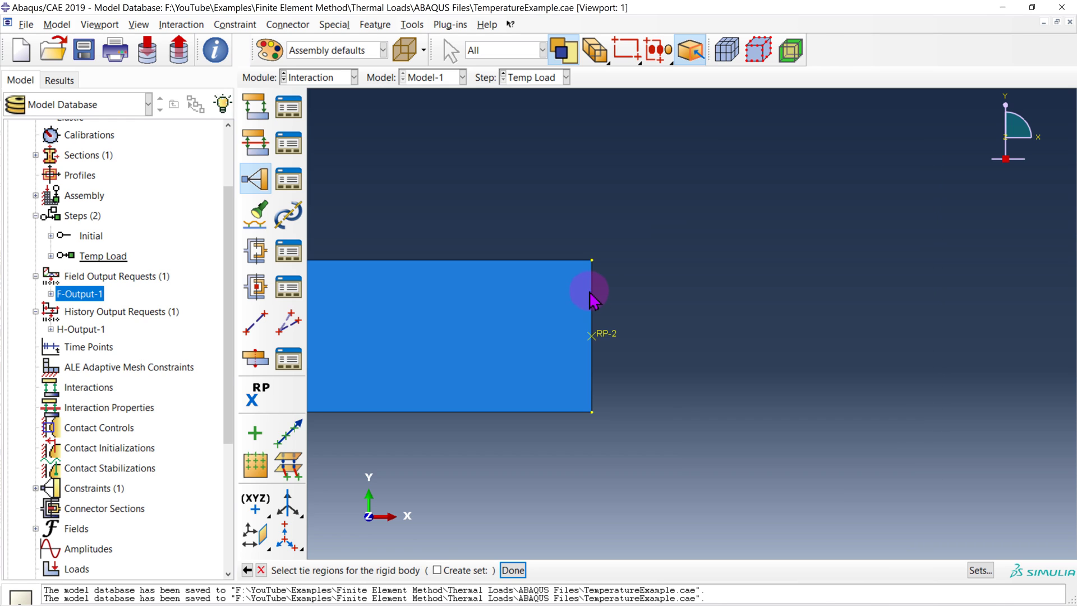
{"action": "left_click", "coordinate": [592, 289]}
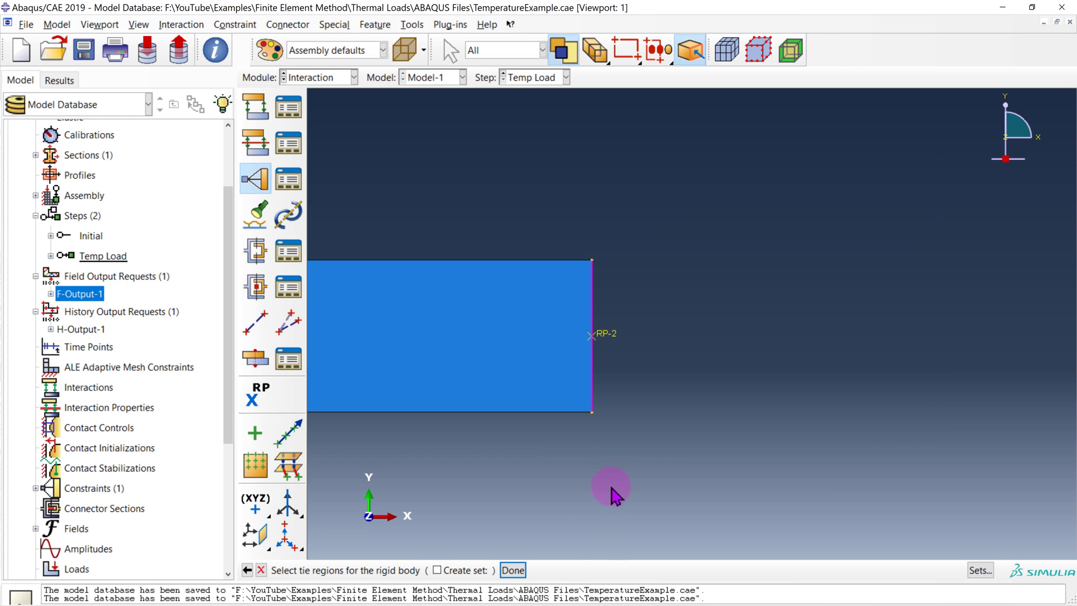
{"action": "left_click", "coordinate": [513, 570]}
{"action": "left_click", "coordinate": [766, 297]}
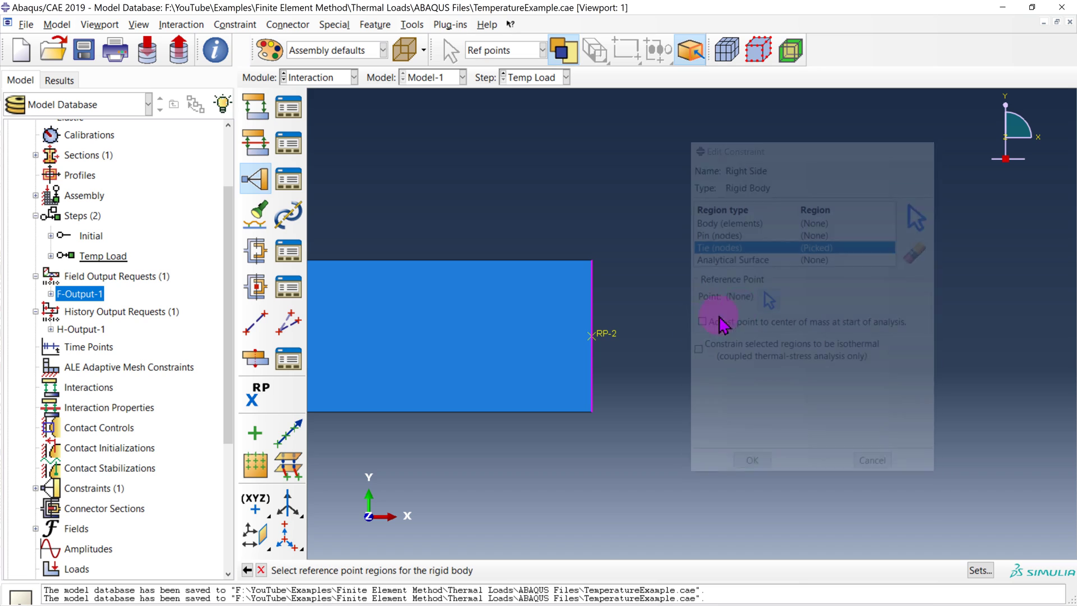
{"action": "left_click", "coordinate": [608, 337]}
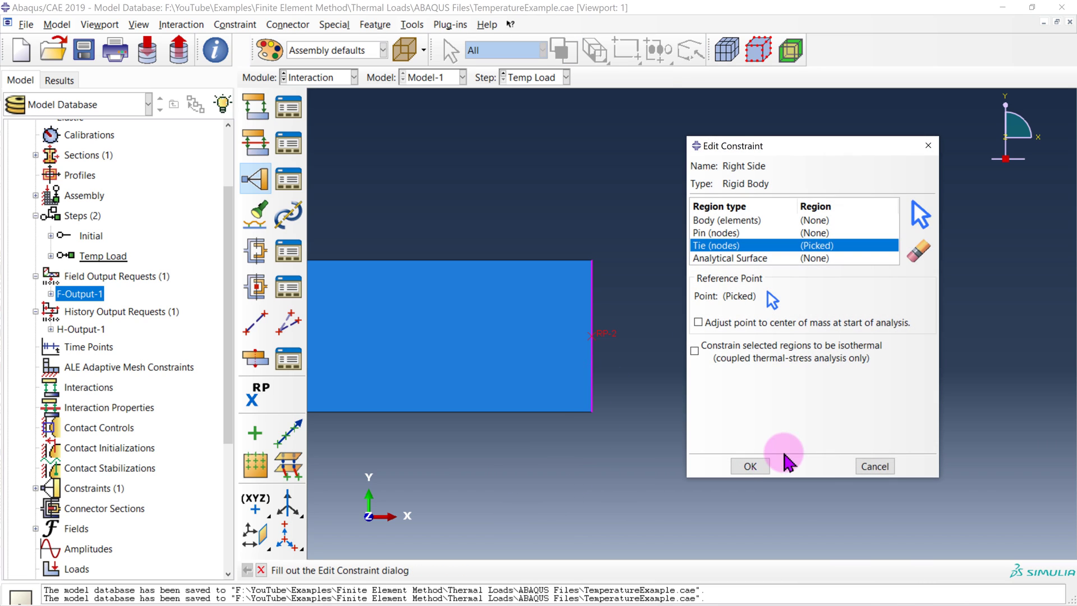
{"action": "left_click", "coordinate": [749, 466]}
{"action": "scroll", "coordinate": [660, 336], "scroll_direction": "up", "scroll_amount": 2}
{"action": "scroll", "coordinate": [643, 336], "scroll_direction": "down", "scroll_amount": 4}
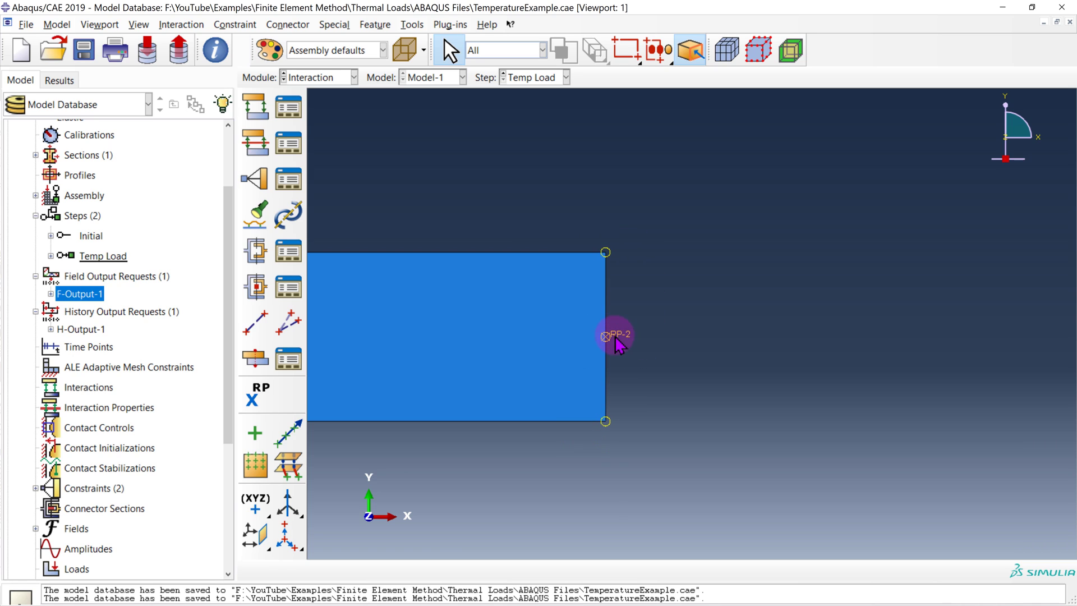
Switch from the Interaction module to the Load module.
{"action": "scroll", "coordinate": [628, 343], "scroll_direction": "up", "scroll_amount": 3}
{"action": "middle_click_drag", "start_coordinate": [504, 387], "coordinate": [849, 387], "text": "ctrl+alt"}
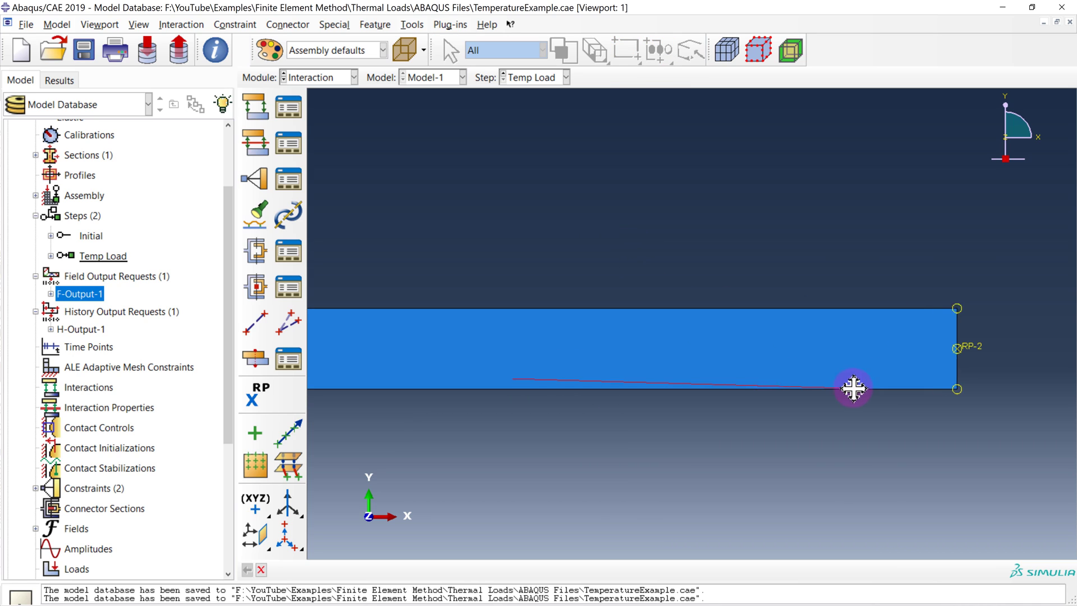
{"action": "scroll", "coordinate": [848, 387], "scroll_direction": "up", "scroll_amount": 1}
{"action": "scroll", "coordinate": [570, 385], "scroll_direction": "up", "scroll_amount": 2}
{"action": "scroll", "coordinate": [724, 339], "scroll_direction": "down", "scroll_amount": 2}
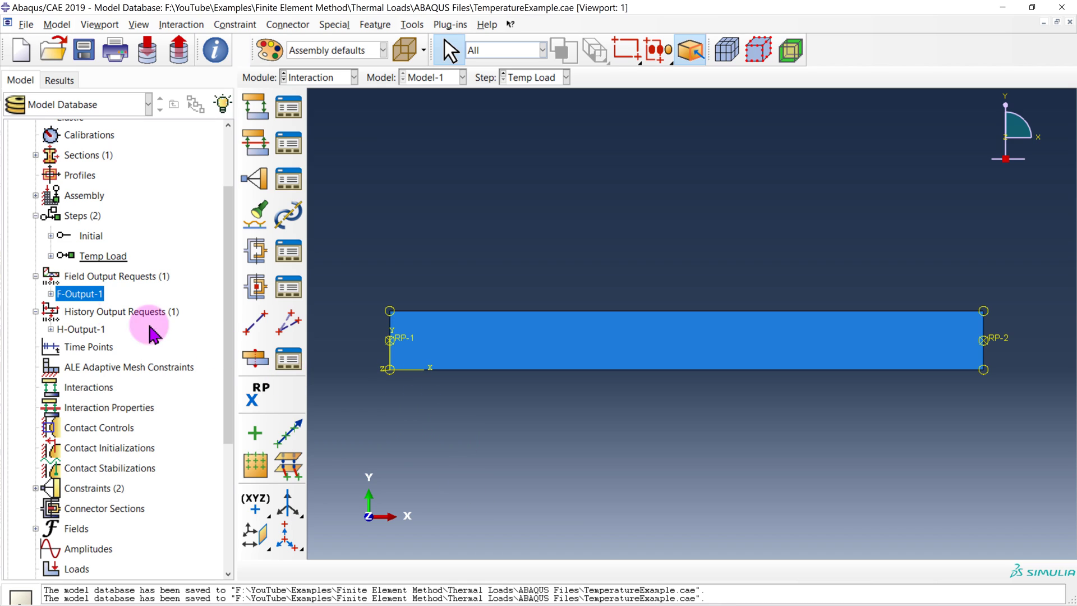
{"action": "left_click", "coordinate": [332, 83]}
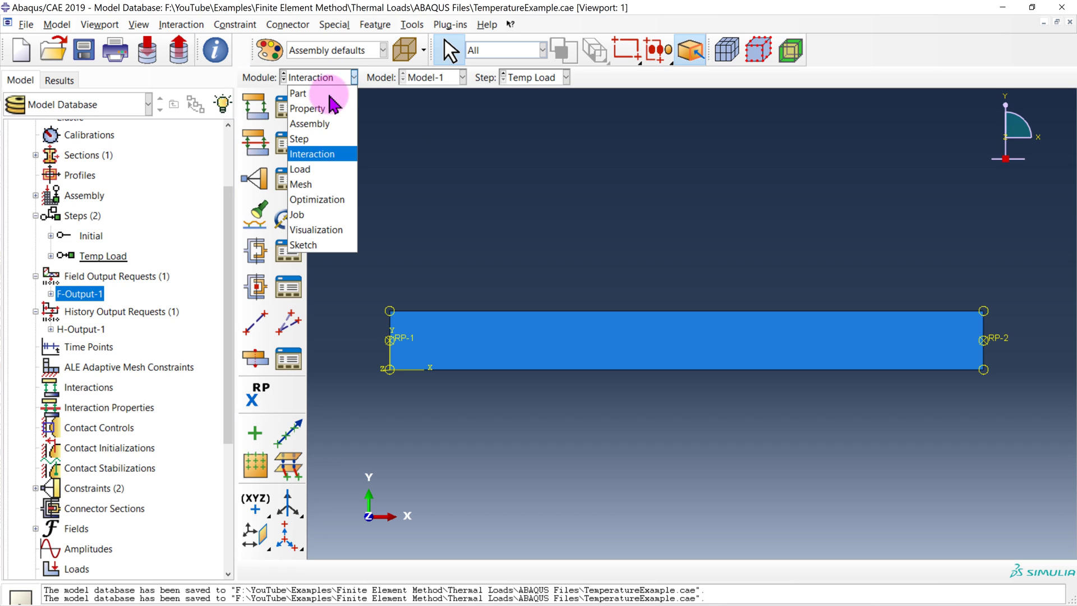
{"action": "left_click", "coordinate": [333, 171]}
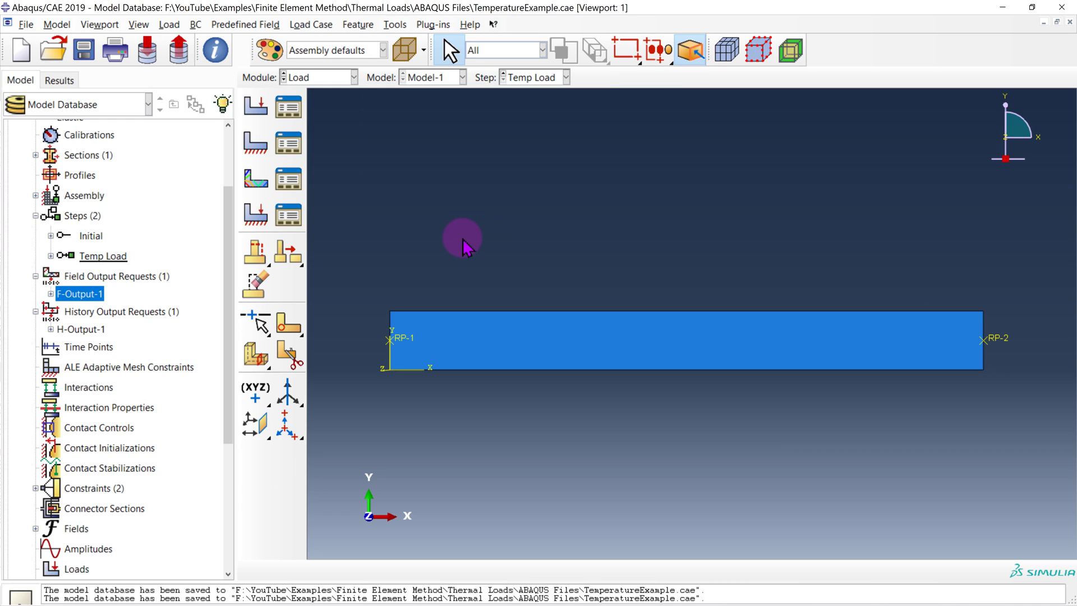
{"action": "scroll", "coordinate": [132, 269], "scroll_direction": "down", "scroll_amount": 4}
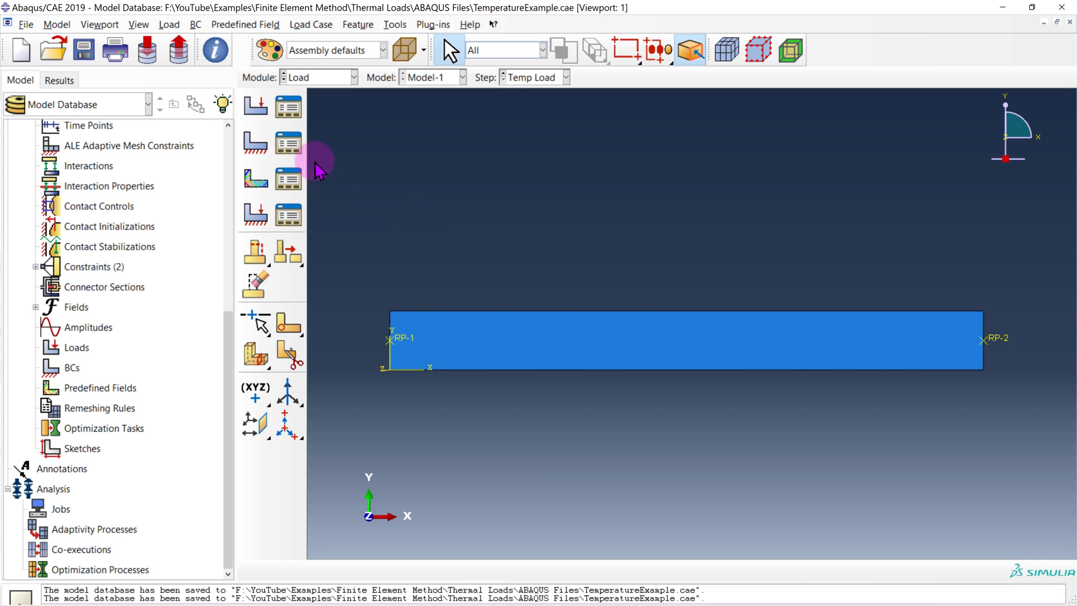
Start a mechanical Displacement/Rotation boundary condition named Pinned in the Initial step.
{"action": "left_click", "coordinate": [257, 147]}
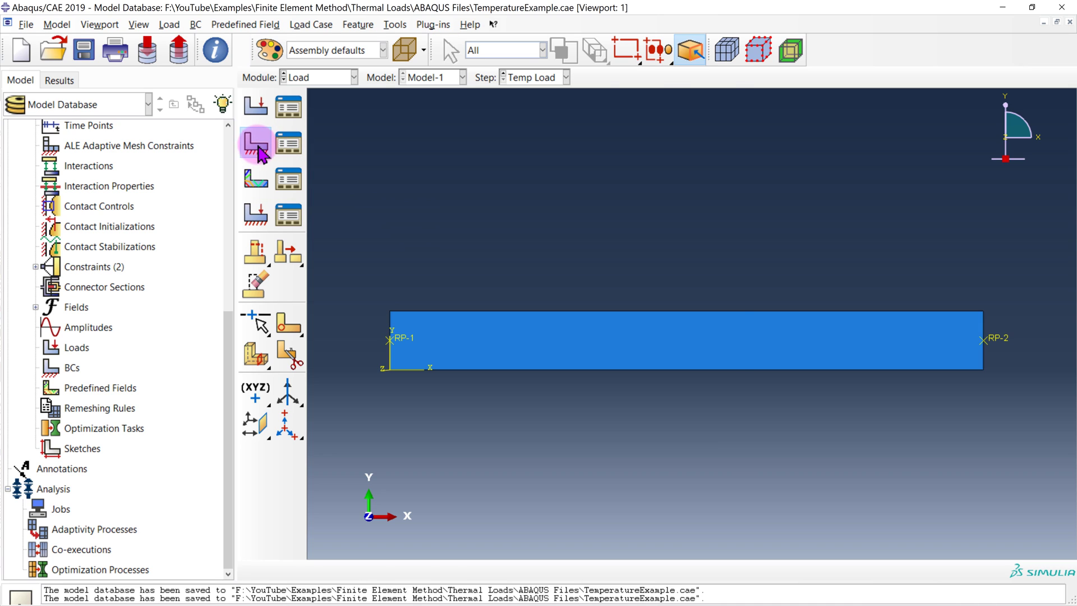
{"action": "left_click_drag", "start_coordinate": [540, 72], "coordinate": [618, 123]}
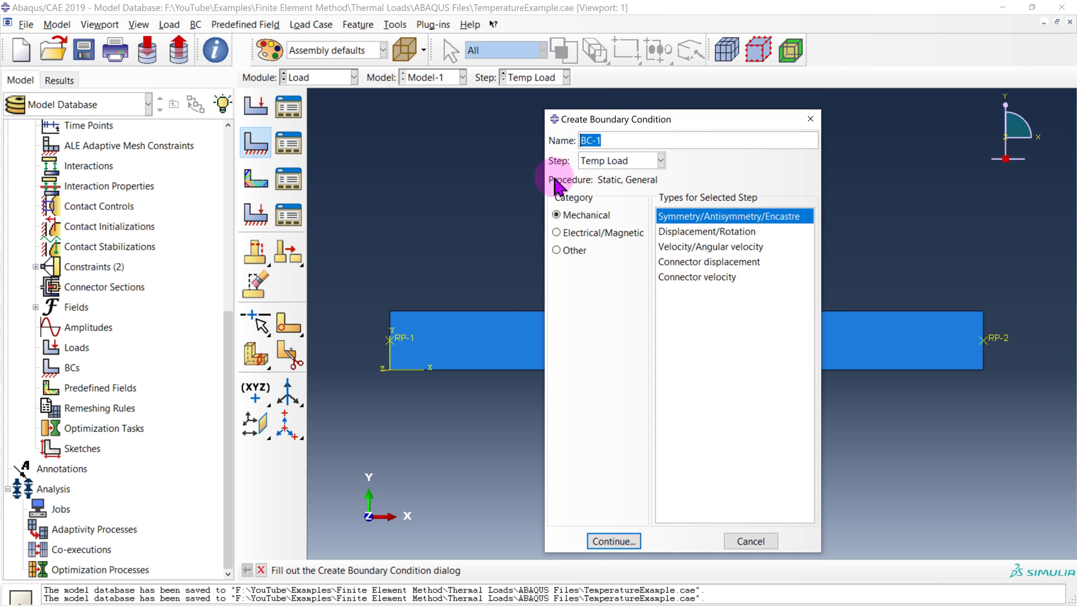
{"action": "left_click", "coordinate": [615, 160]}
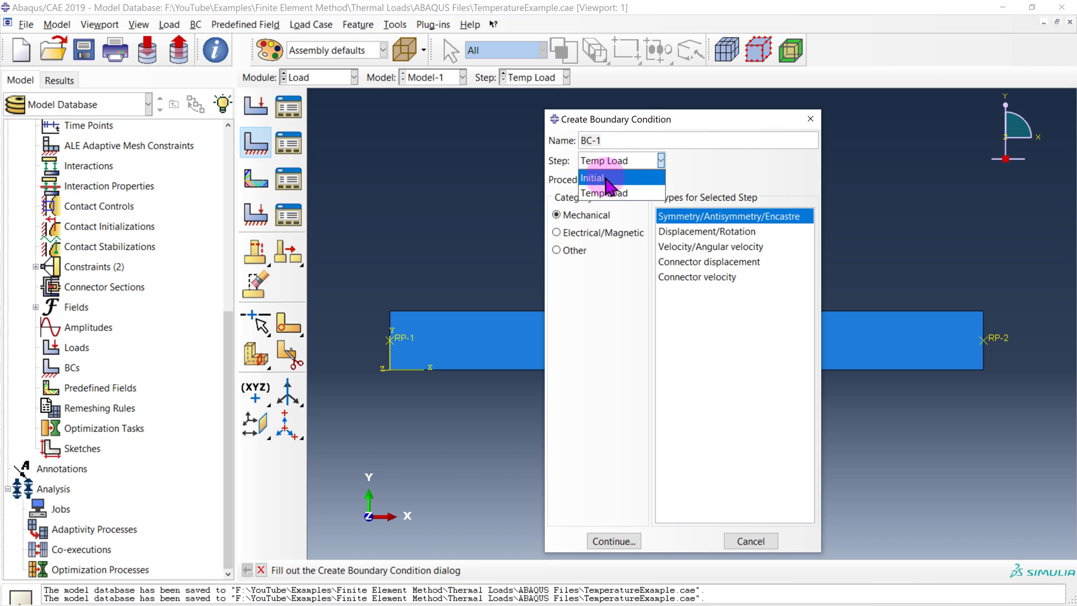
{"action": "left_click", "coordinate": [603, 178]}
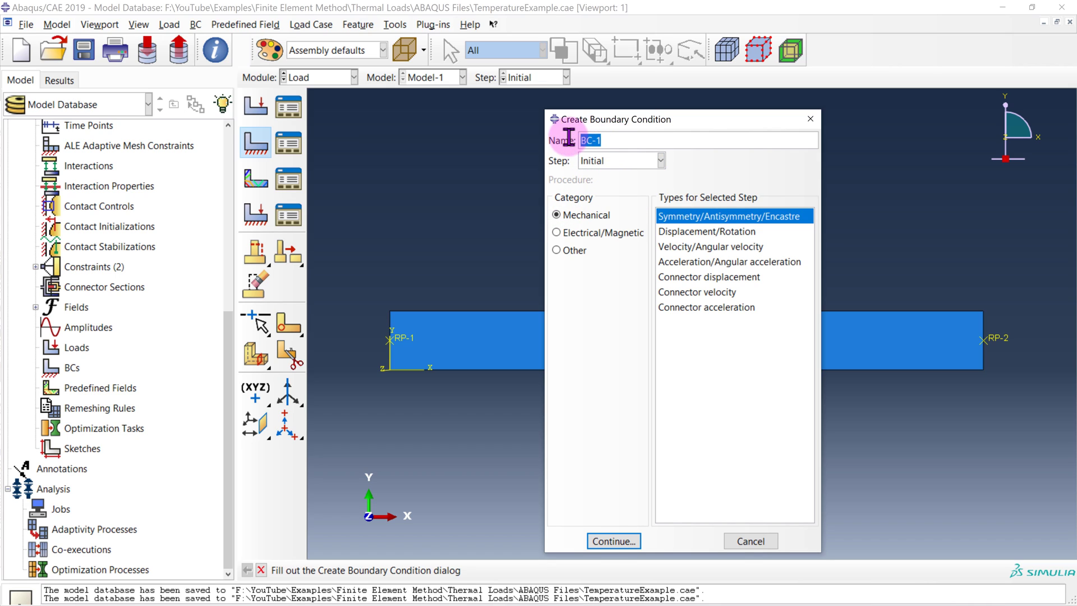
{"action": "type", "text": "Pinned"}
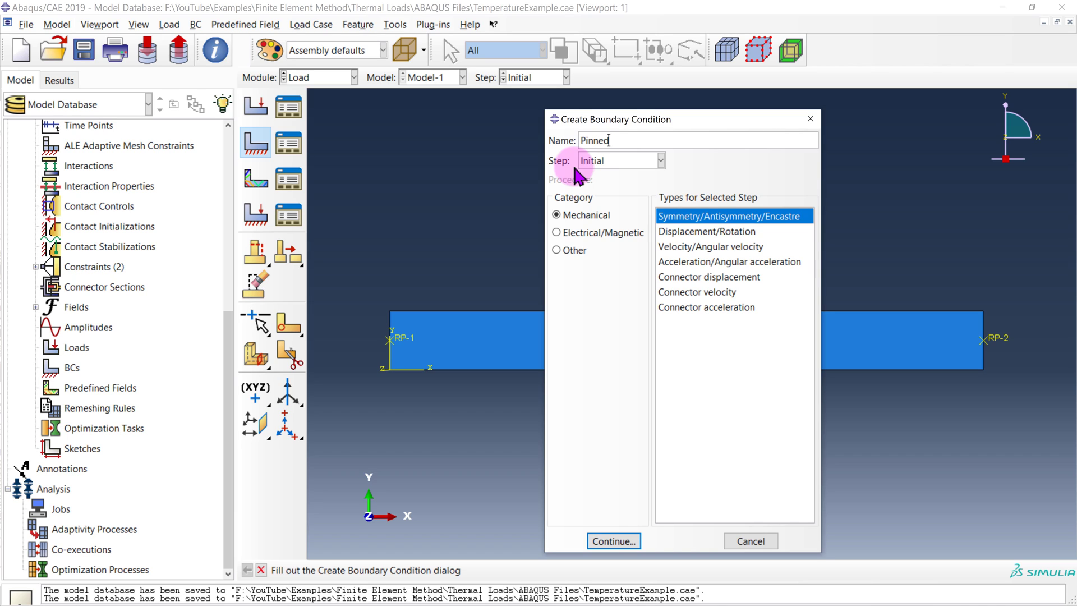
{"action": "left_click", "coordinate": [676, 230]}
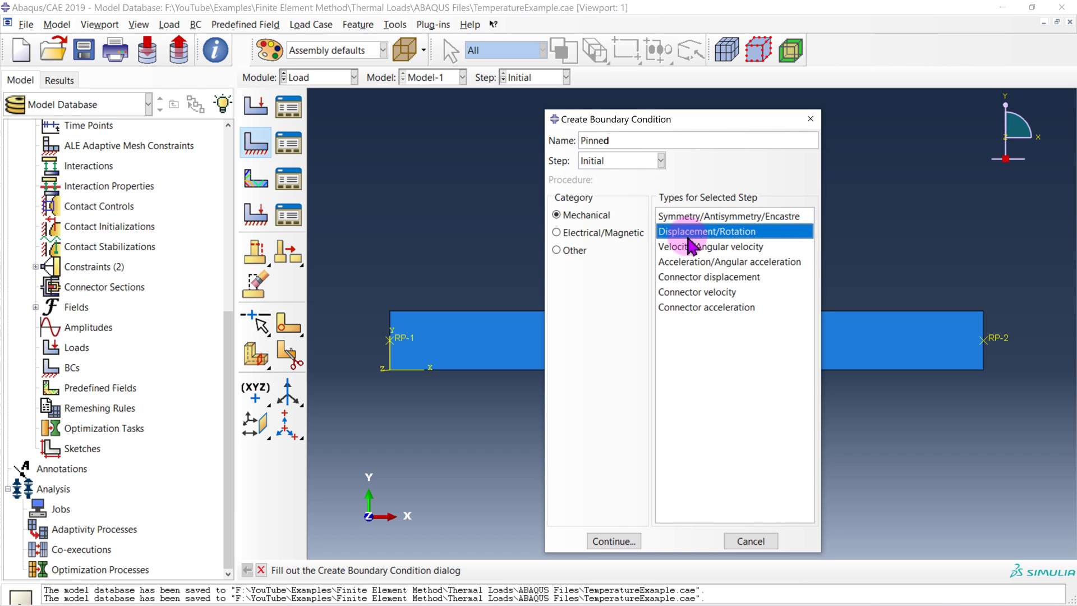
{"action": "left_click", "coordinate": [613, 541]}
Apply the Pinned boundary condition to RP-1 and RP-2, constraining U1 and U2 and leaving UR3 free.
{"action": "left_click", "coordinate": [405, 338]}
{"action": "left_click", "coordinate": [997, 340], "text": "shift"}
{"action": "left_click", "coordinate": [539, 571]}
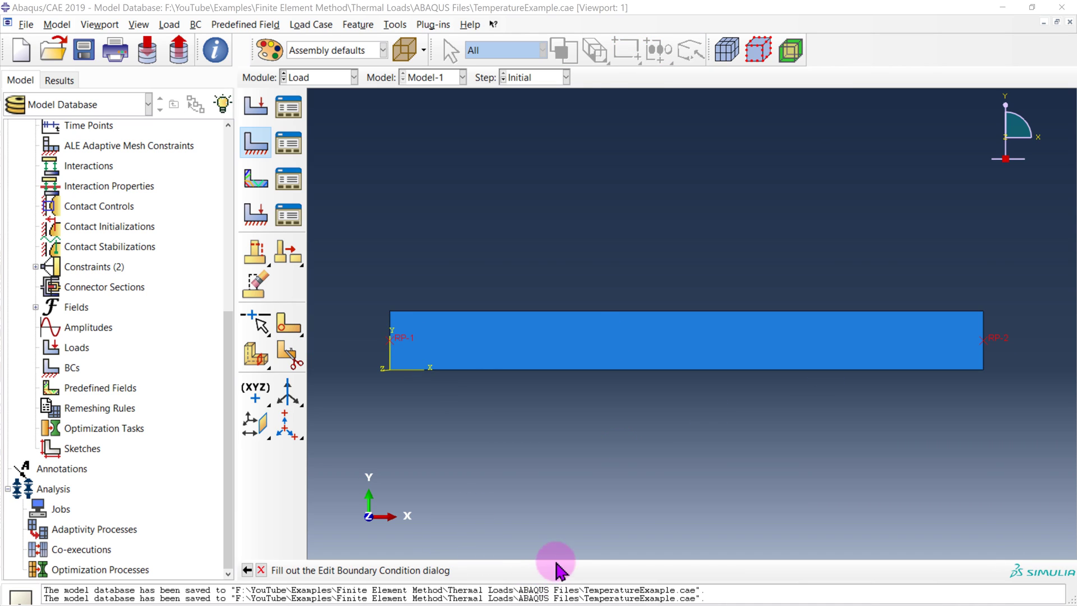
{"action": "left_click_drag", "start_coordinate": [867, 211], "coordinate": [612, 161]}
{"action": "left_click", "coordinate": [579, 287]}
{"action": "left_click", "coordinate": [580, 303]}
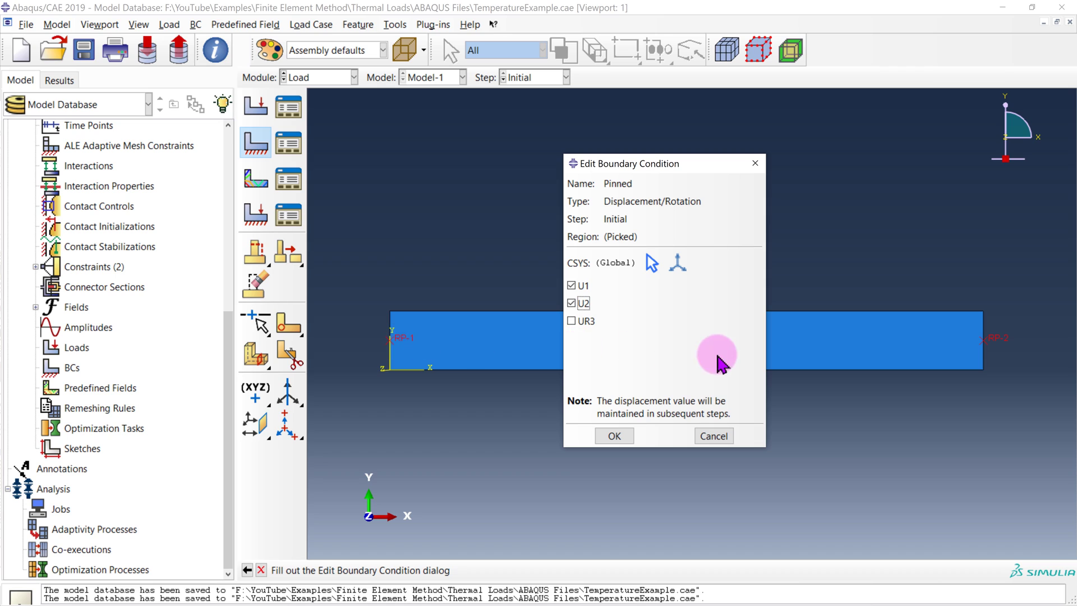
{"action": "left_click", "coordinate": [614, 436]}
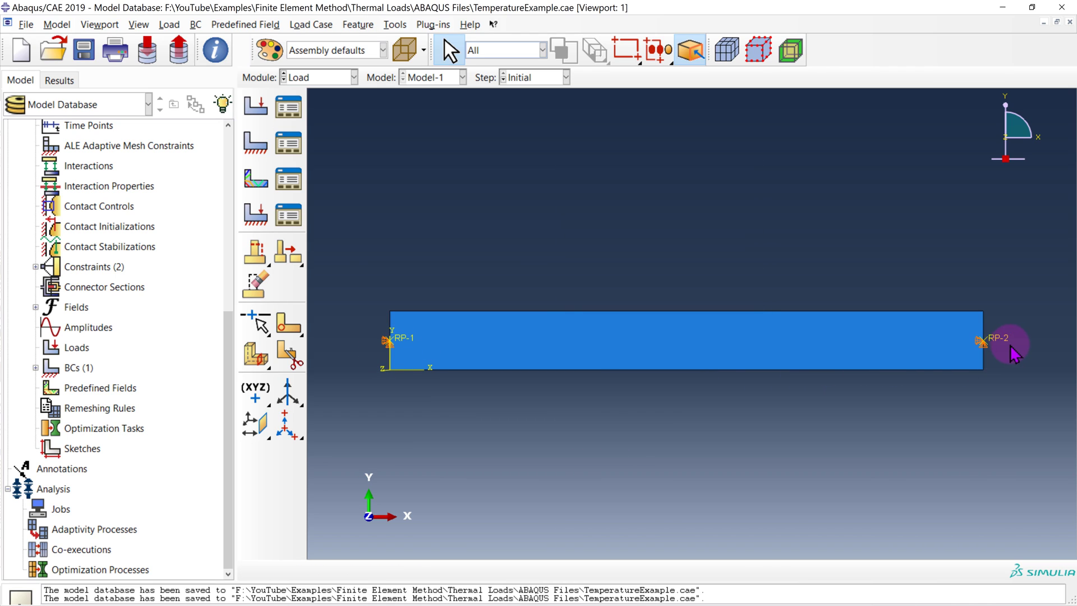
{"action": "left_click", "coordinate": [404, 353]}
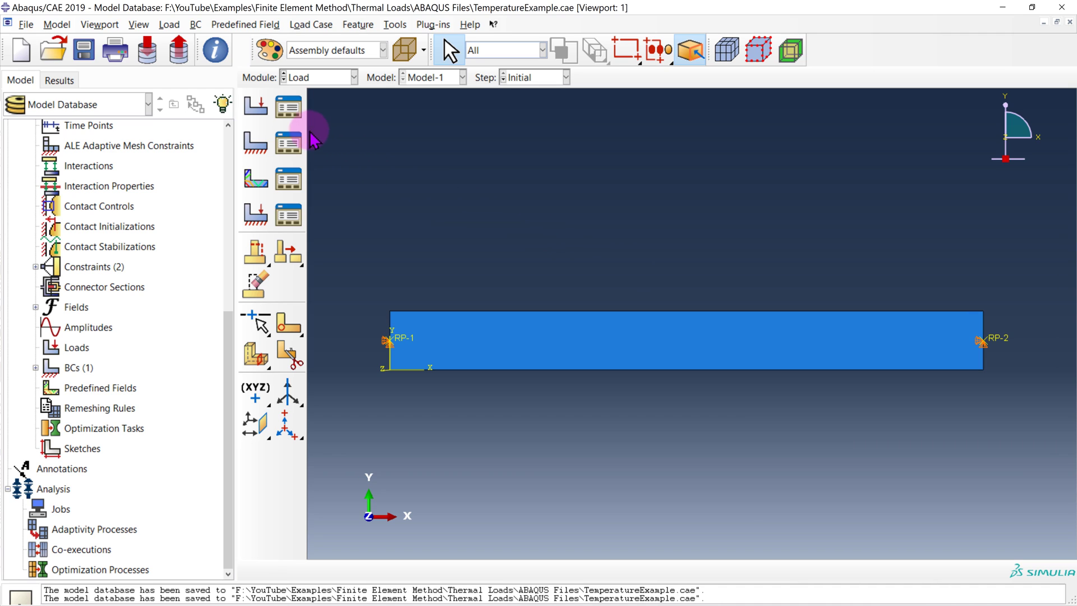
{"action": "left_click", "coordinate": [257, 110]}
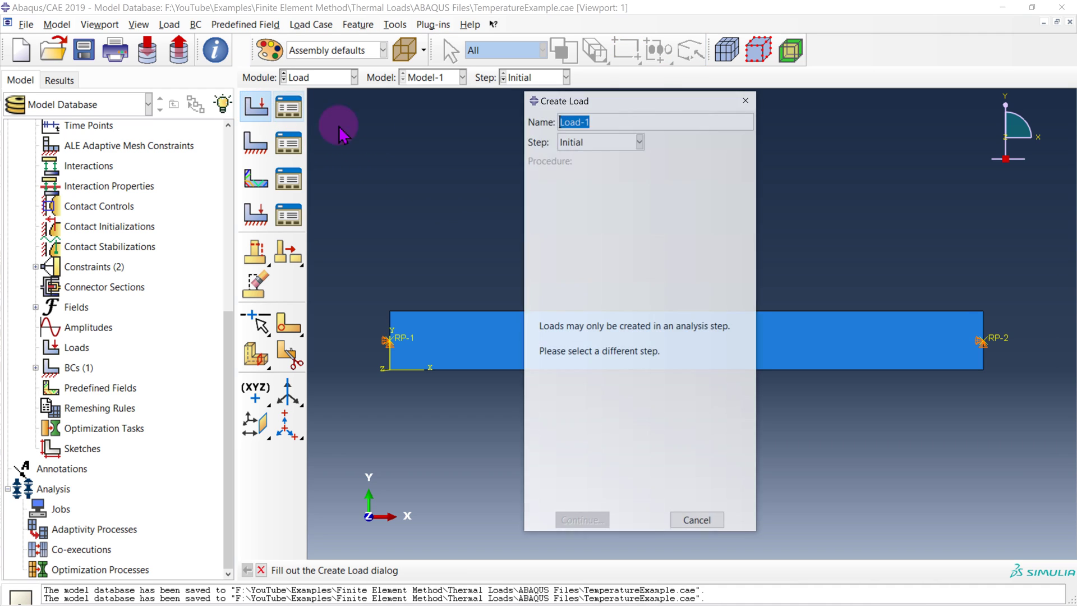
{"action": "left_click", "coordinate": [583, 142]}
{"action": "left_click", "coordinate": [583, 174]}
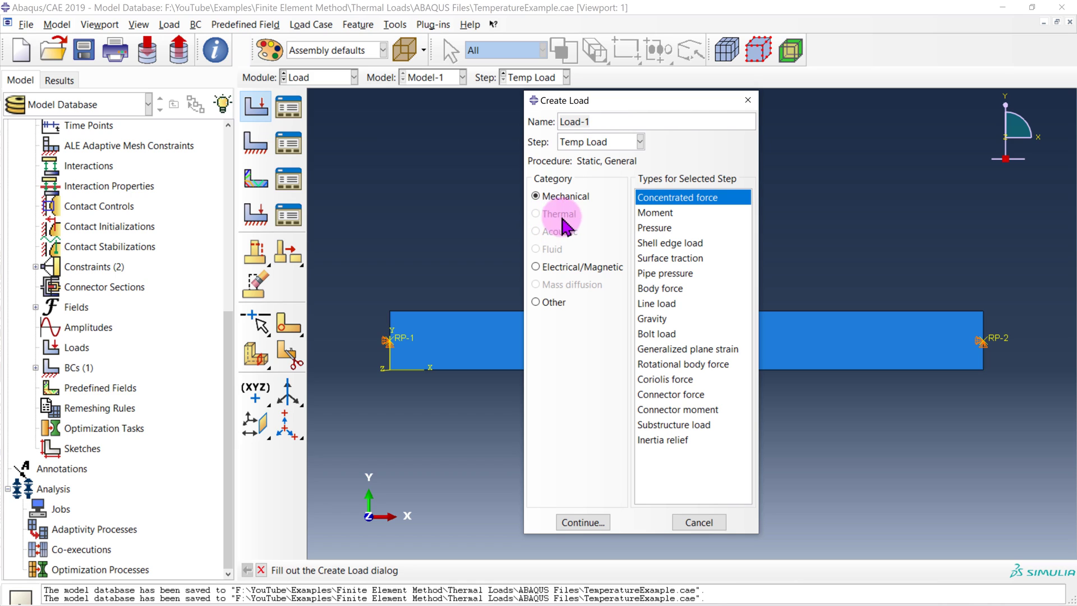
{"action": "left_click", "coordinate": [748, 104]}
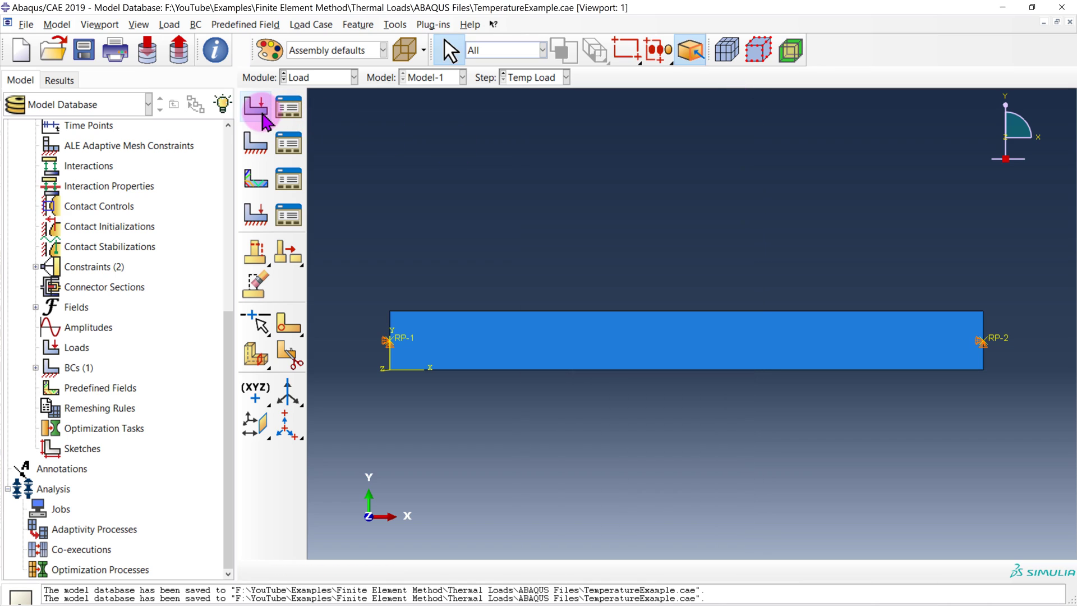
Start a Temperature predefined field named Initial Temp in the Initial step, using the Other category.
{"action": "left_click", "coordinate": [256, 178]}
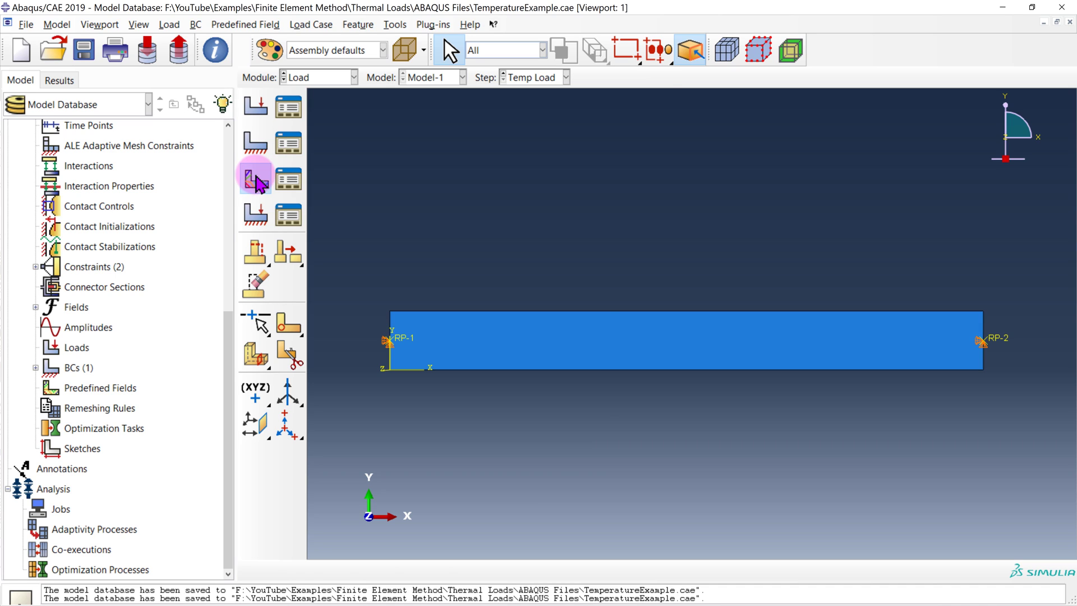
{"action": "left_click_drag", "start_coordinate": [500, 159], "coordinate": [748, 205]}
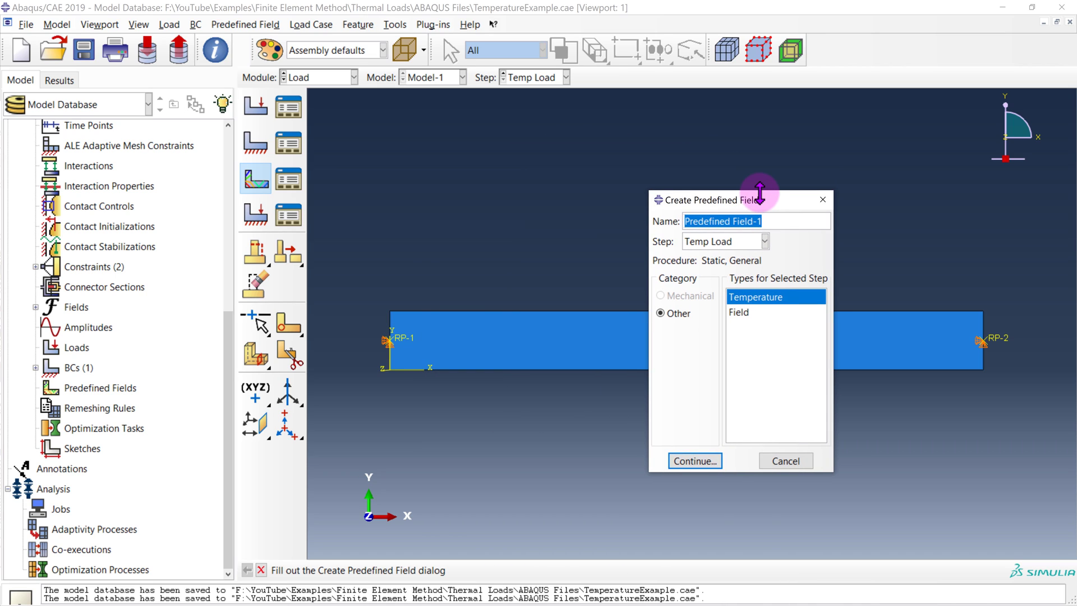
{"action": "left_click", "coordinate": [729, 246]}
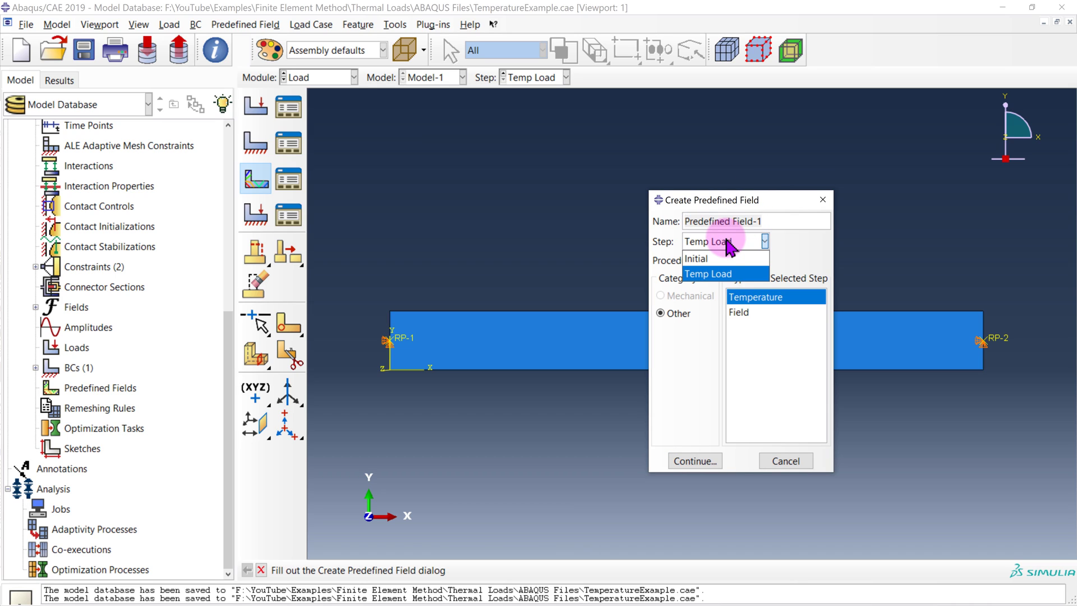
{"action": "left_click", "coordinate": [715, 258]}
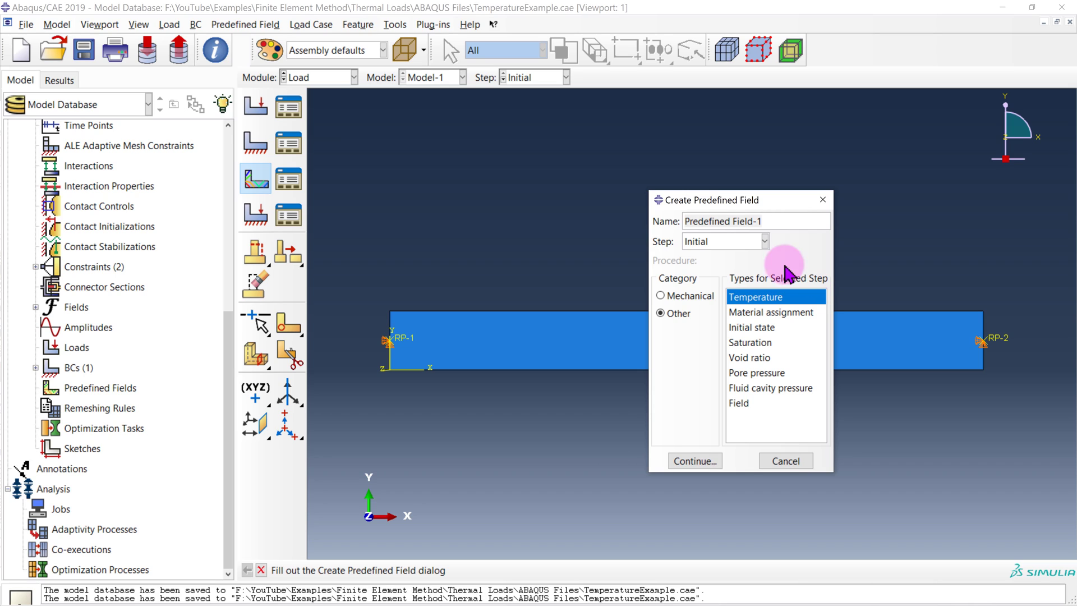
{"action": "left_click", "coordinate": [683, 299]}
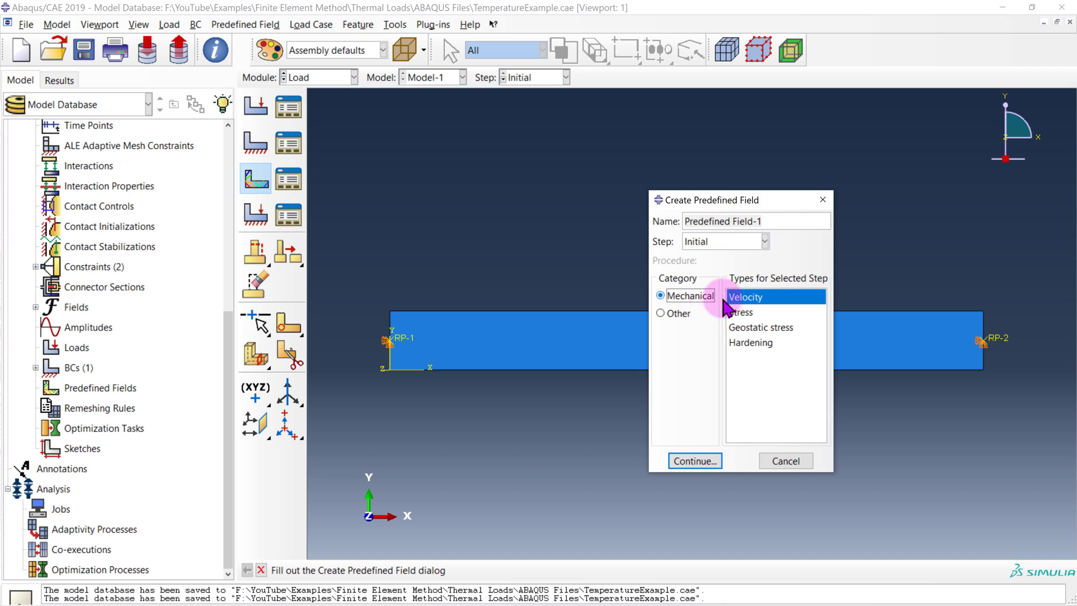
{"action": "left_click", "coordinate": [755, 313]}
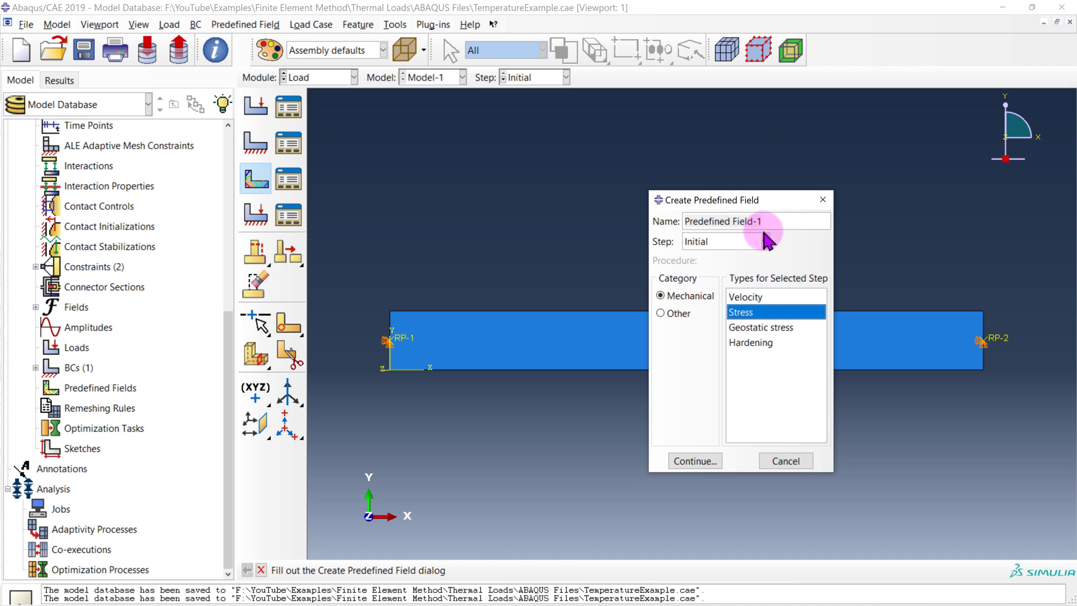
{"action": "left_click_drag", "start_coordinate": [781, 222], "coordinate": [682, 222]}
{"action": "type", "text": "I"}
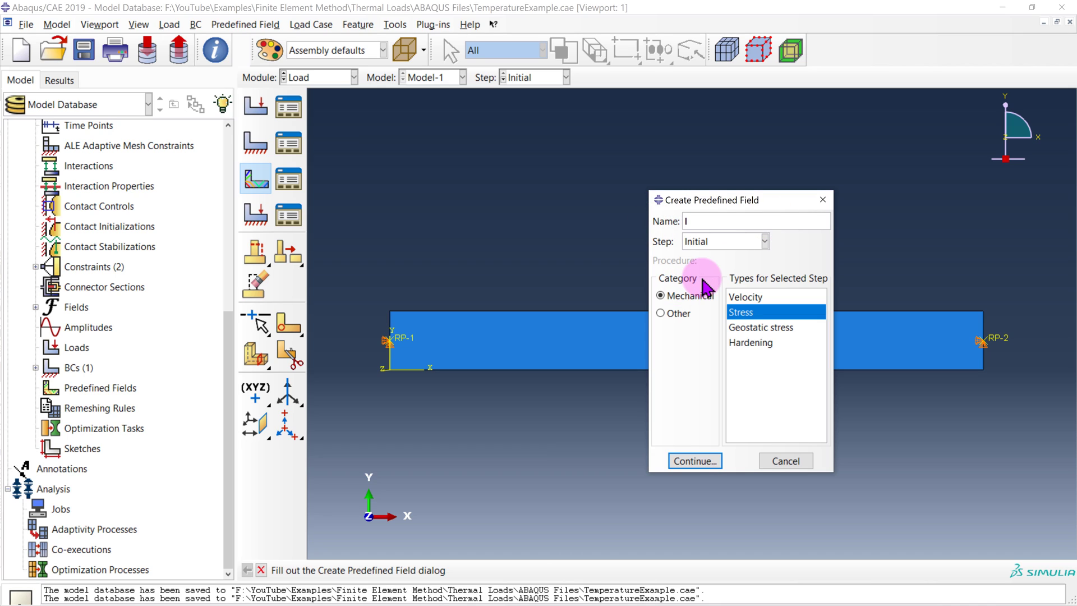
{"action": "type", "text": "nitial Temp"}
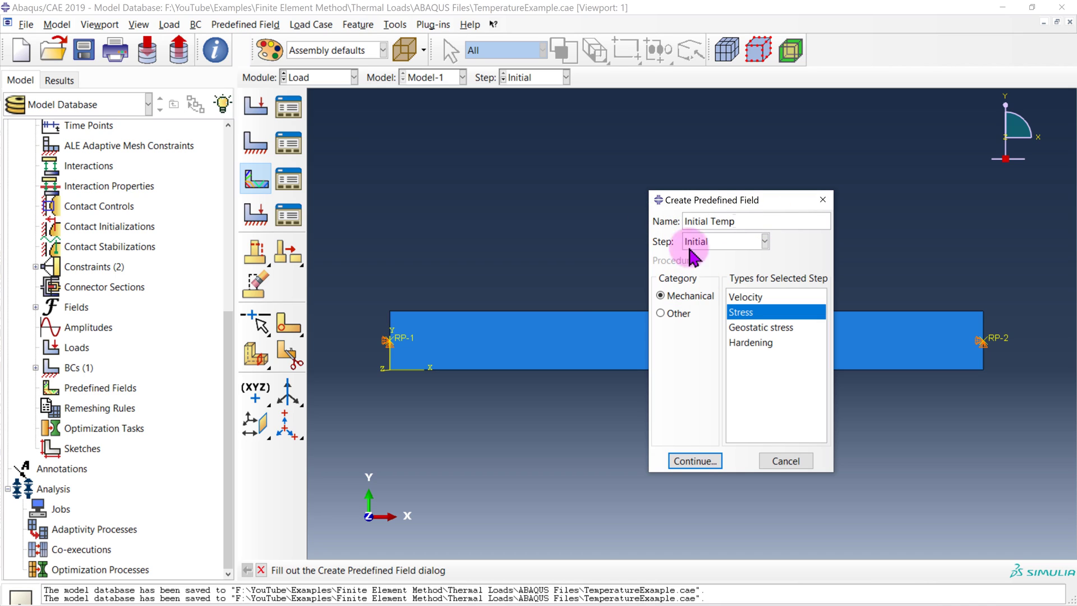
{"action": "left_click", "coordinate": [679, 314]}
{"action": "left_click", "coordinate": [754, 299]}
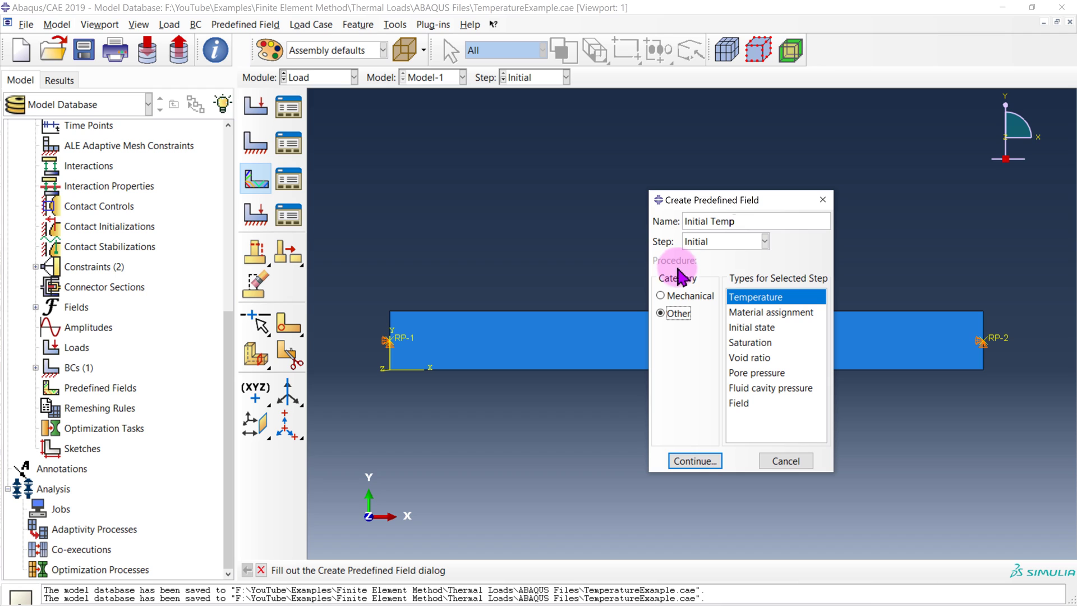
{"action": "left_click", "coordinate": [710, 460]}
Try to assign the beam together with both reference points as the Initial Temp field's region.
{"action": "left_click_drag", "start_coordinate": [366, 275], "coordinate": [1012, 424]}
{"action": "left_click", "coordinate": [673, 571]}
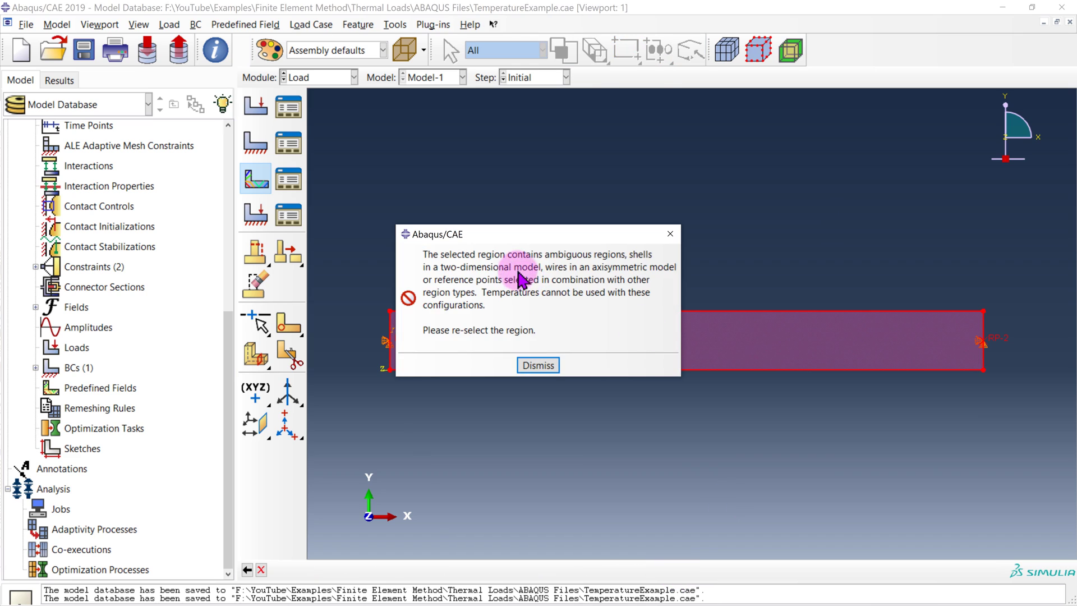
{"action": "left_click", "coordinate": [538, 365]}
Apply the Initial Temp field to the beam face alone, with a magnitude of 20.
{"action": "left_click", "coordinate": [694, 448]}
{"action": "left_click", "coordinate": [500, 343]}
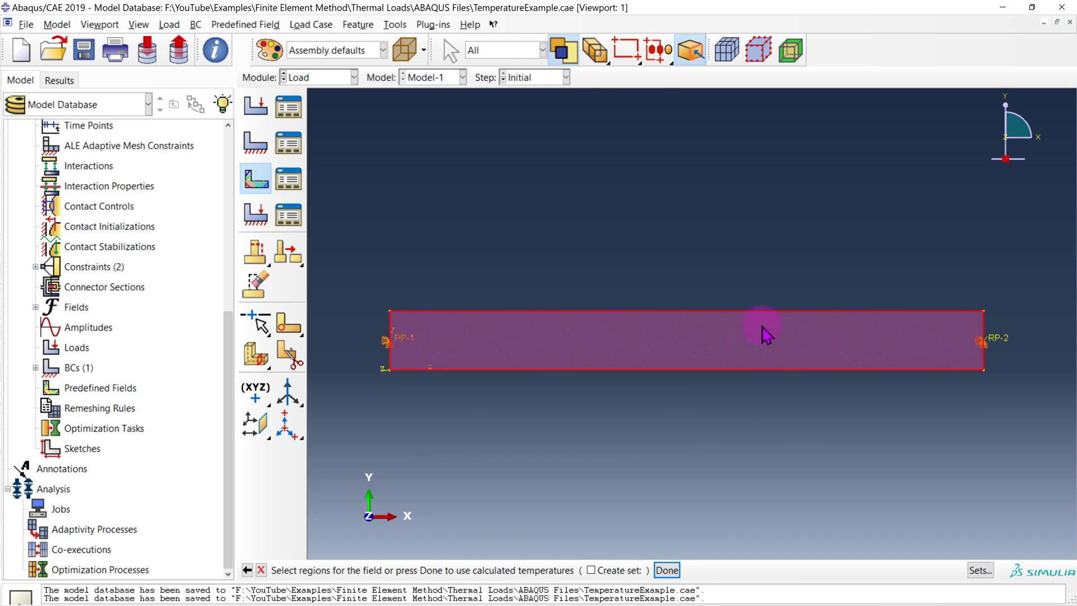
{"action": "left_click", "coordinate": [667, 570]}
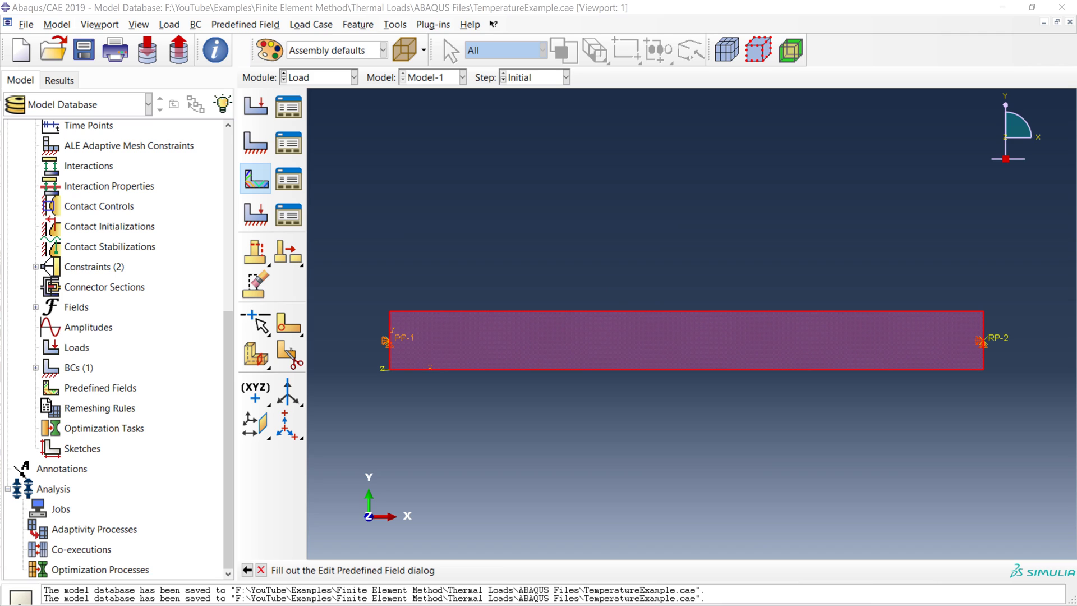
{"action": "left_click_drag", "start_coordinate": [658, 180], "coordinate": [545, 174]}
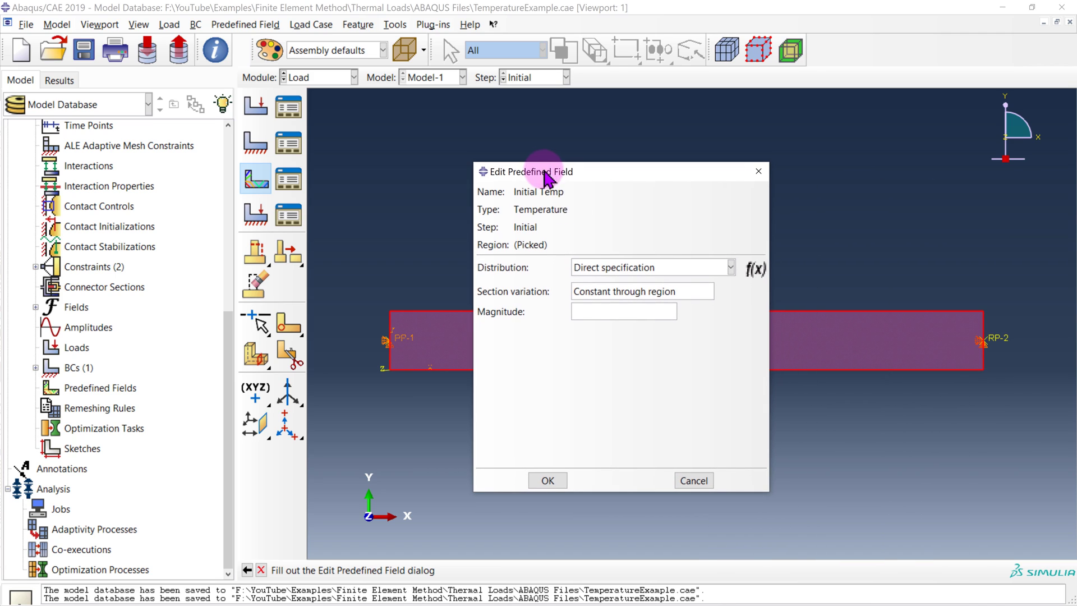
{"action": "left_click", "coordinate": [625, 312]}
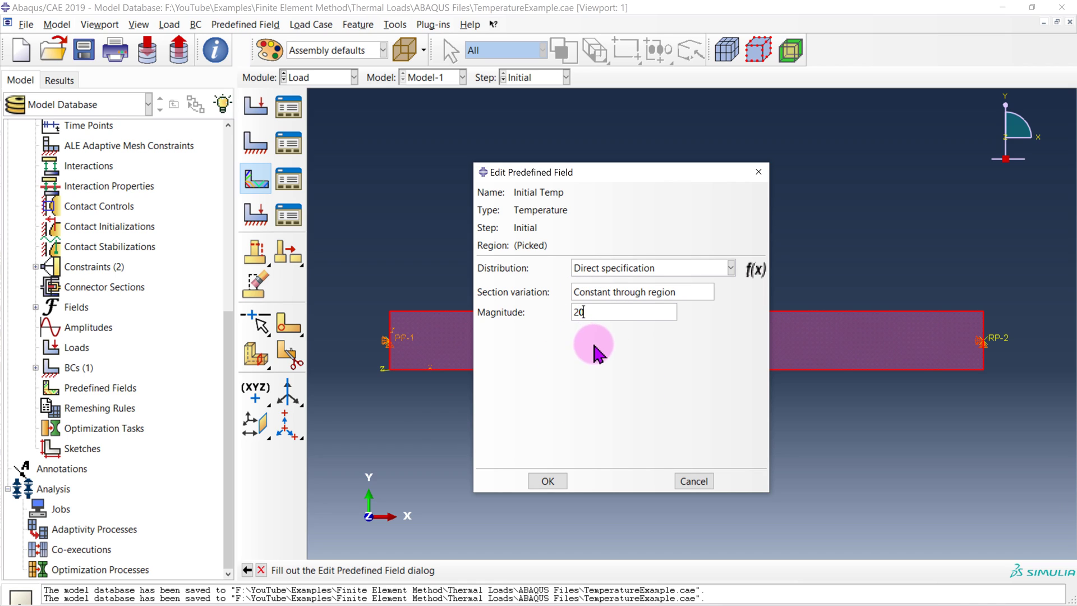
{"action": "left_click", "coordinate": [547, 482]}
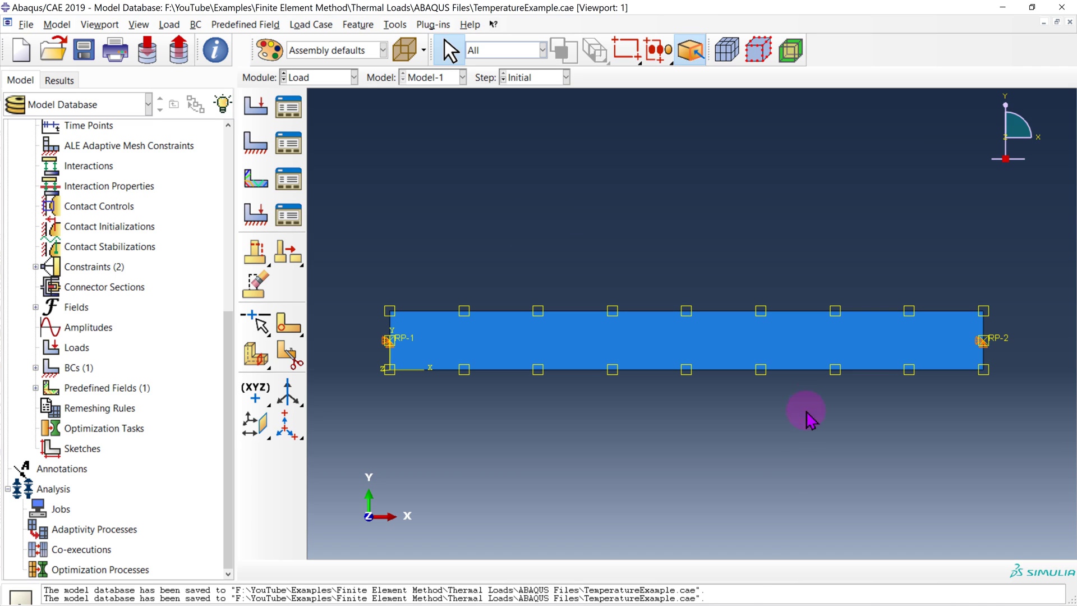
Start a second Temperature predefined field named Inside in the Temp Load step.
{"action": "left_click", "coordinate": [35, 387]}
{"action": "double_click", "coordinate": [90, 388]}
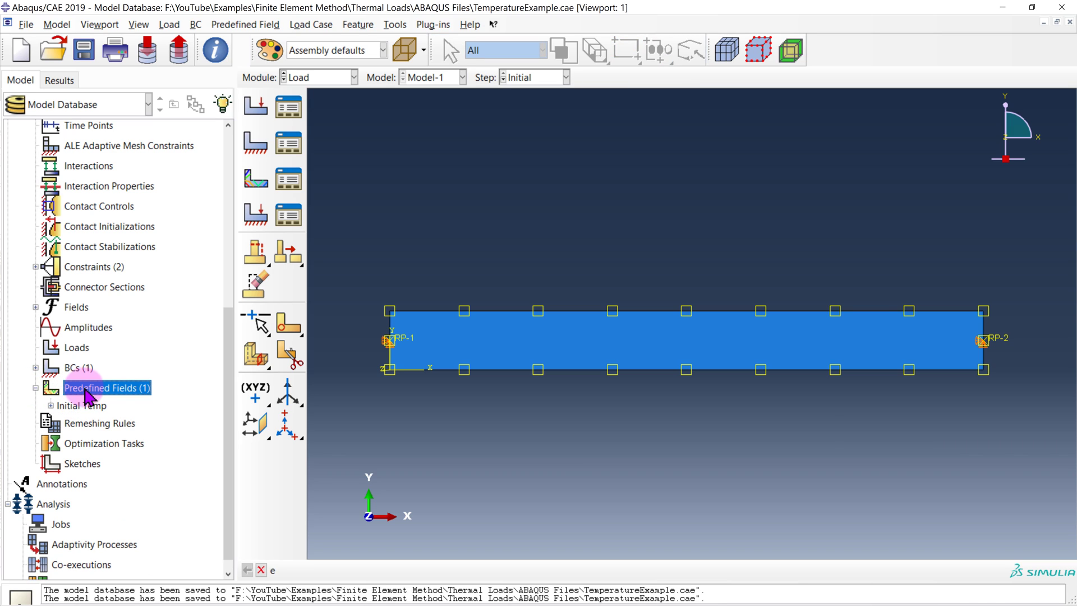
{"action": "left_click_drag", "start_coordinate": [728, 205], "coordinate": [814, 200]}
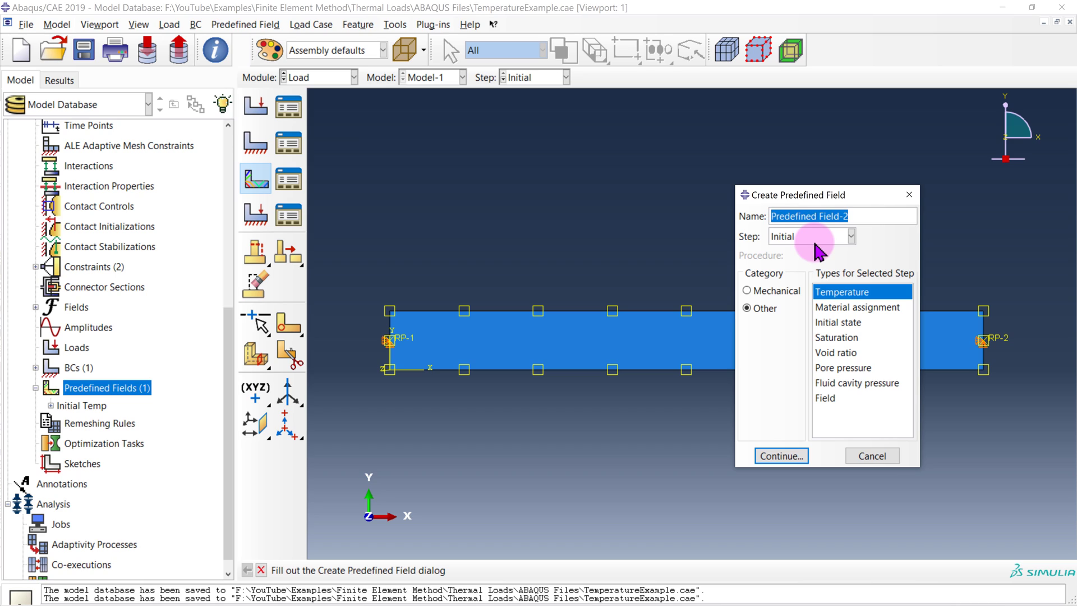
{"action": "key", "text": "BackSpace"}
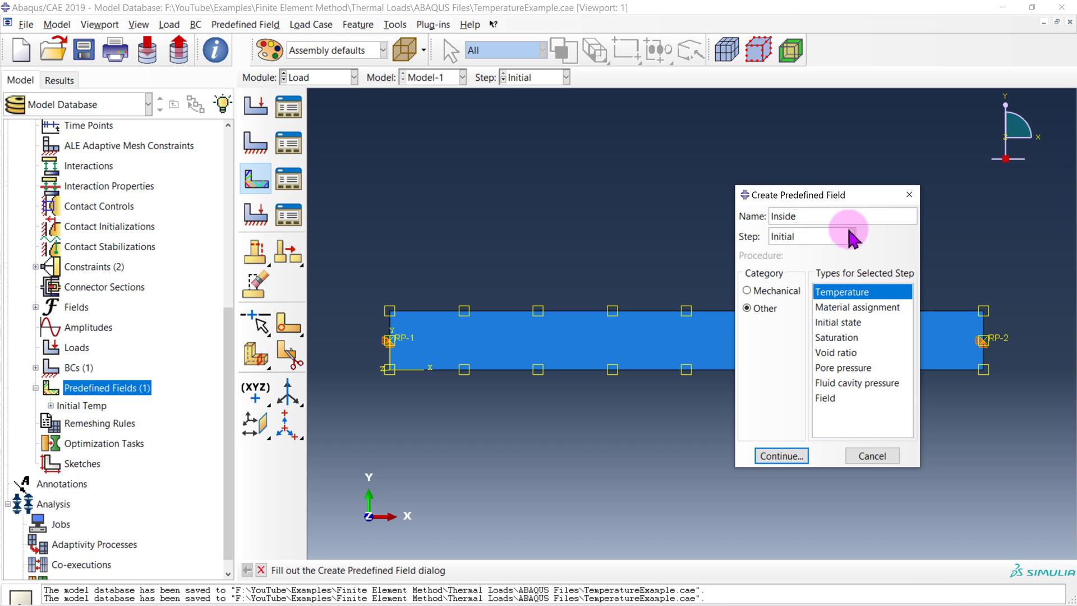
{"action": "left_click", "coordinate": [791, 236]}
{"action": "left_click", "coordinate": [799, 270]}
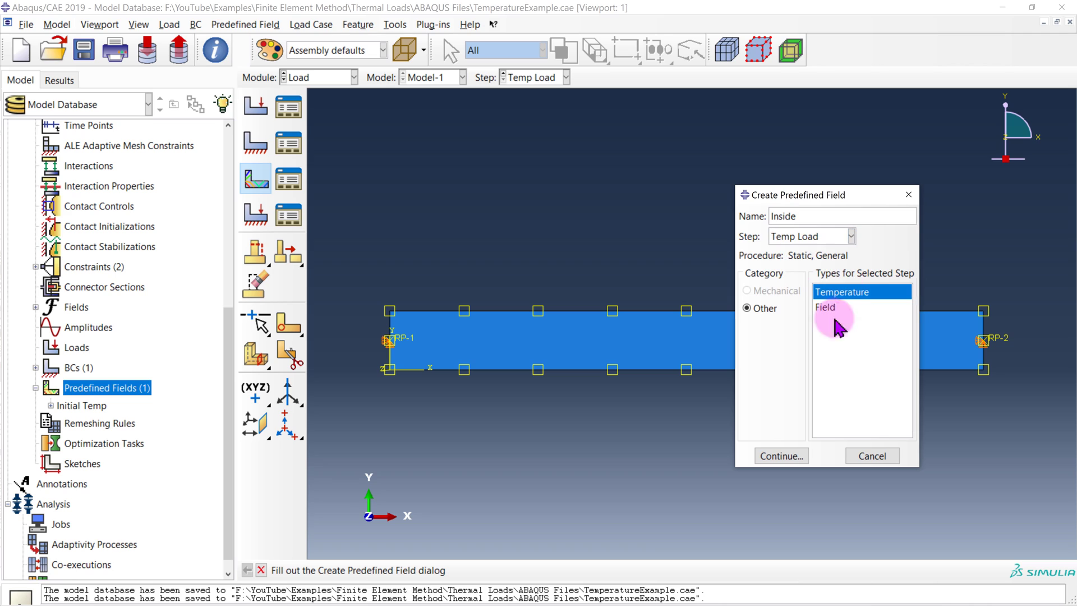
{"action": "left_click", "coordinate": [781, 456]}
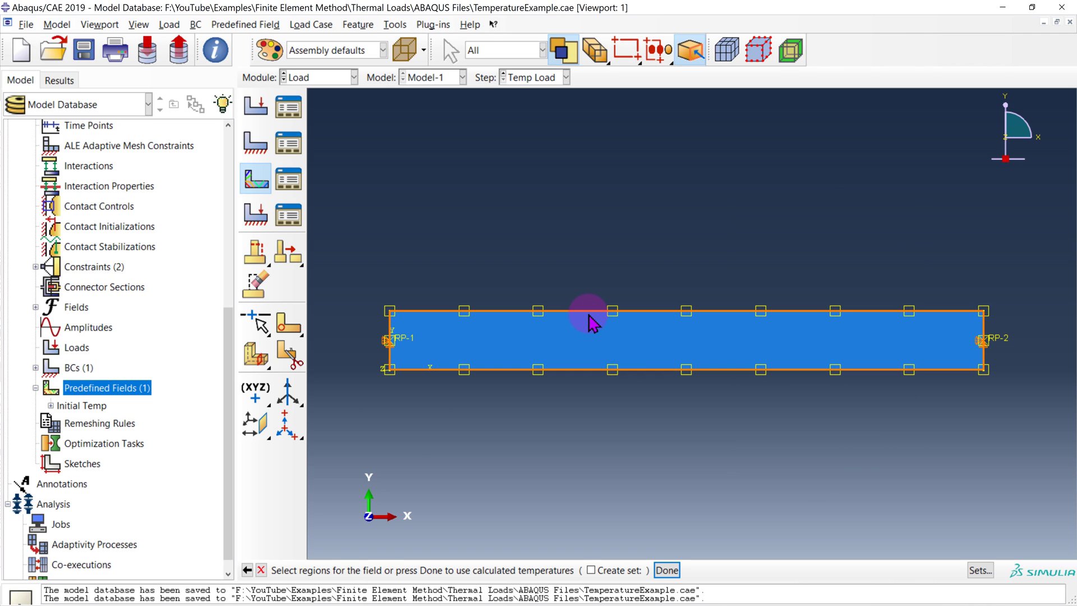
Apply the Inside temperature field to the beam's top edge with a magnitude of 25.
{"action": "left_click", "coordinate": [452, 312]}
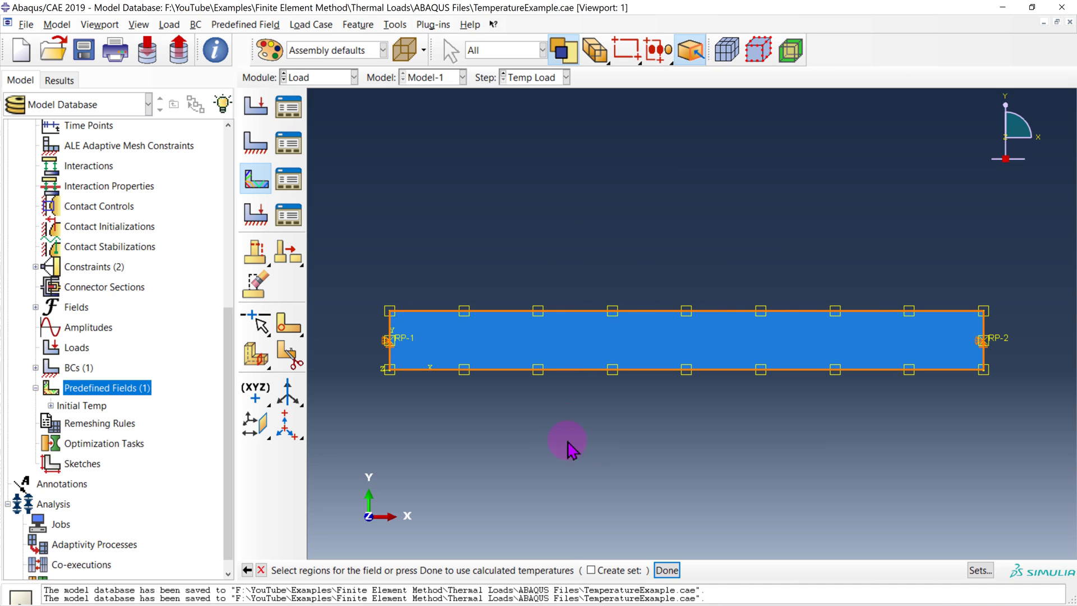
{"action": "left_click", "coordinate": [670, 558]}
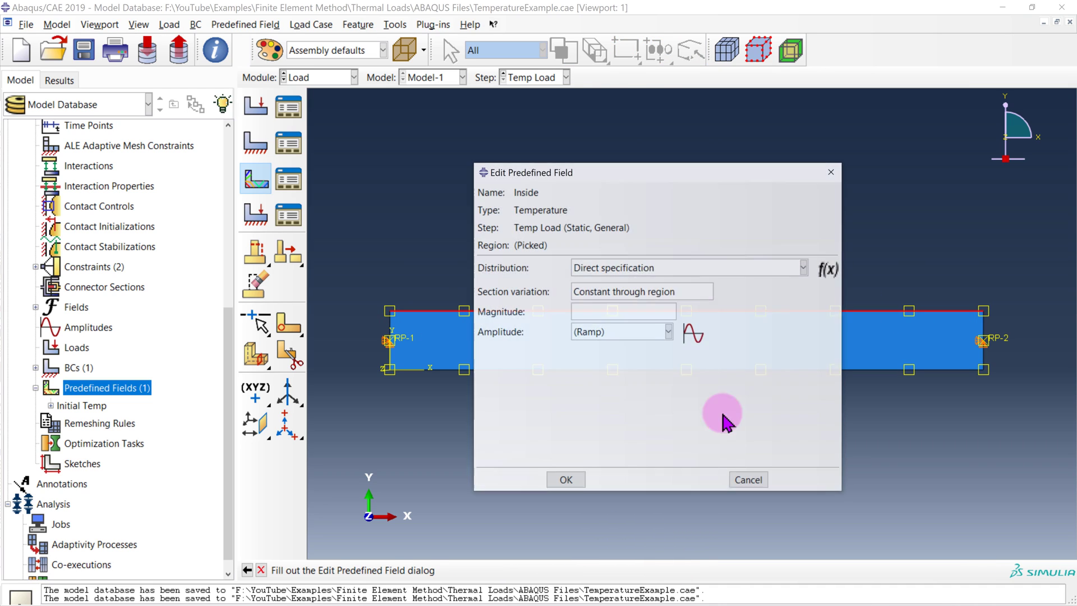
{"action": "left_click", "coordinate": [587, 318]}
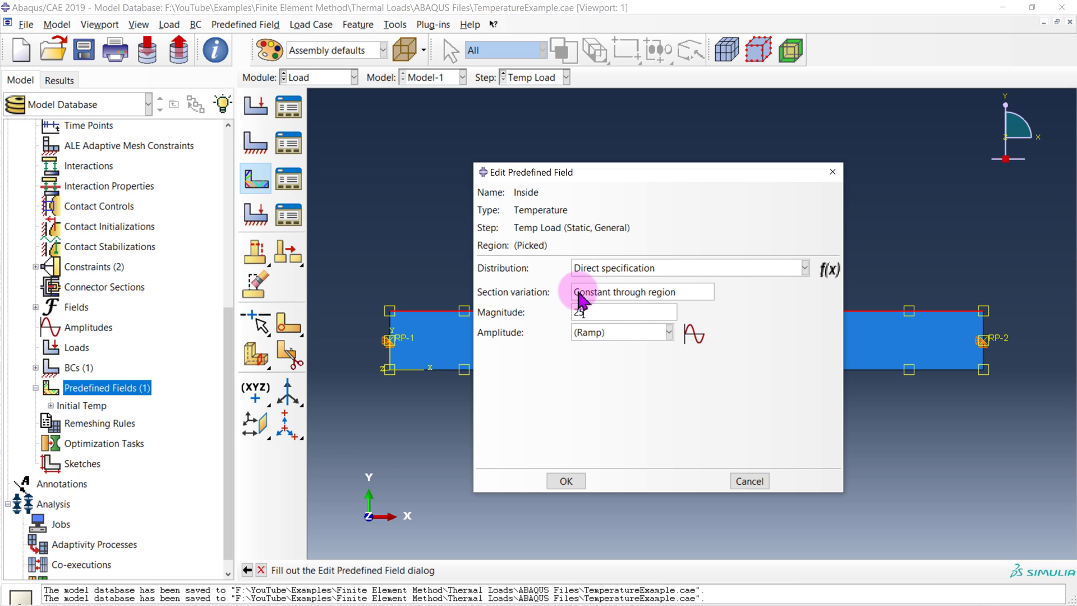
{"action": "left_click", "coordinate": [566, 480]}
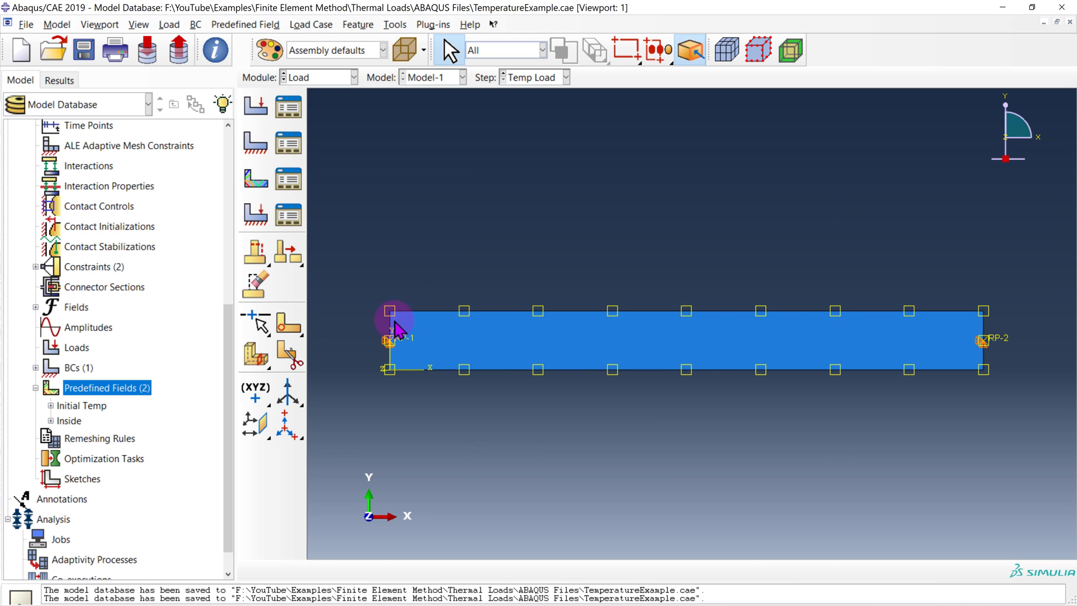
Start a third Temperature predefined field named Outside in the Temp Load step.
{"action": "double_click", "coordinate": [93, 388]}
{"action": "type", "text": "O"}
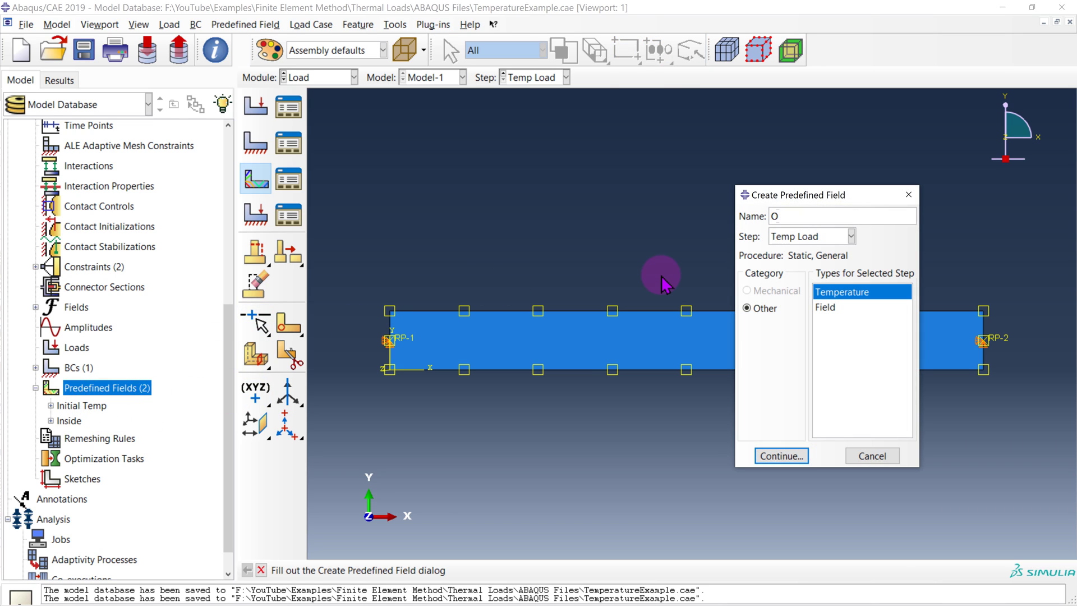
{"action": "type", "text": "utside"}
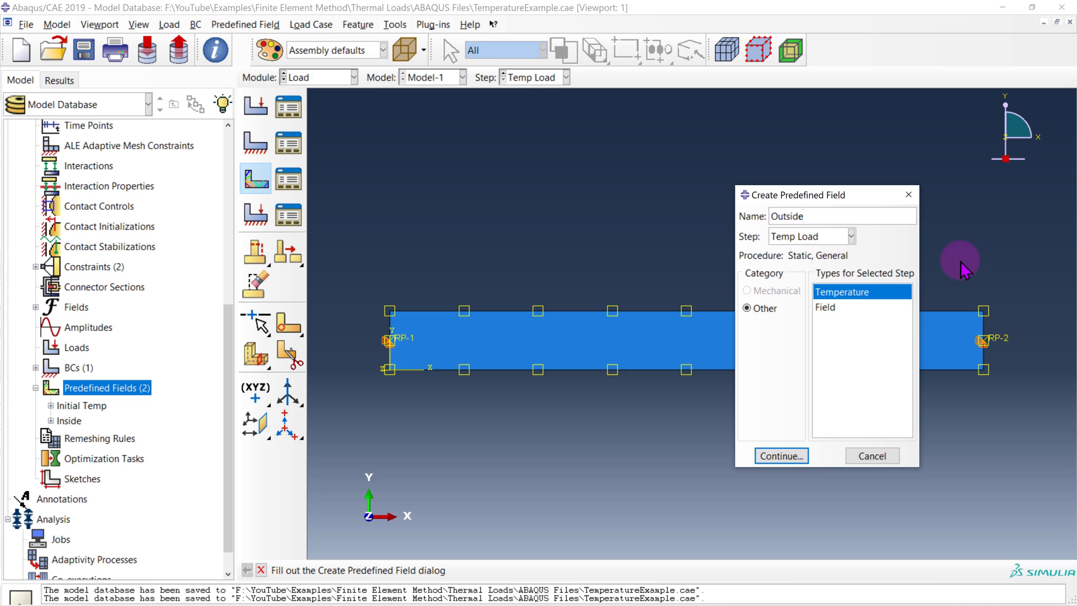
{"action": "left_click", "coordinate": [781, 455]}
Apply the Outside temperature field to the beam's bottom edge with a magnitude of -30.
{"action": "left_click", "coordinate": [720, 370]}
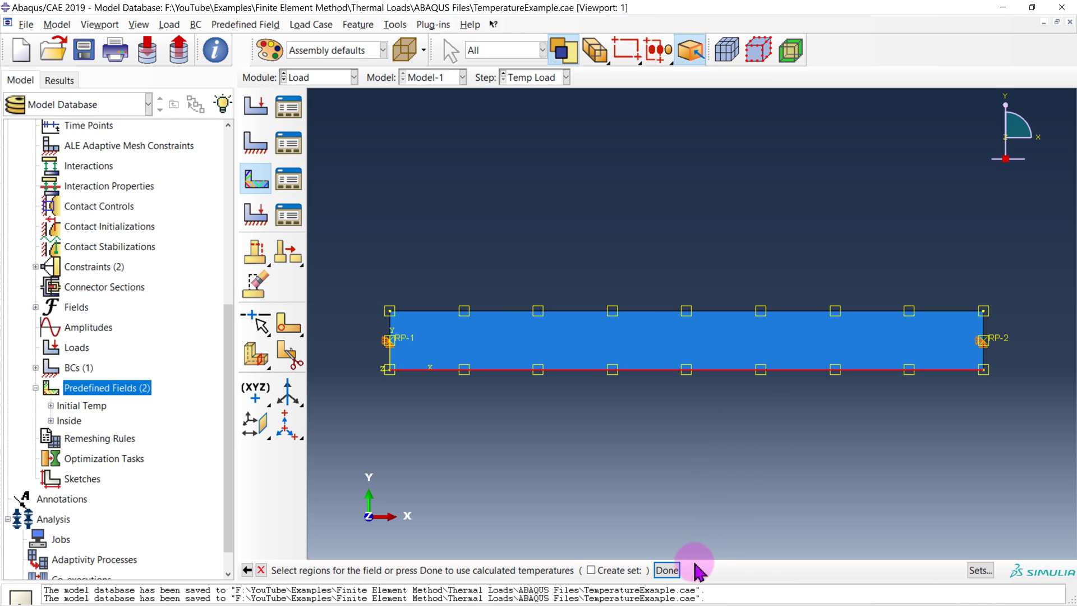
{"action": "left_click", "coordinate": [667, 570]}
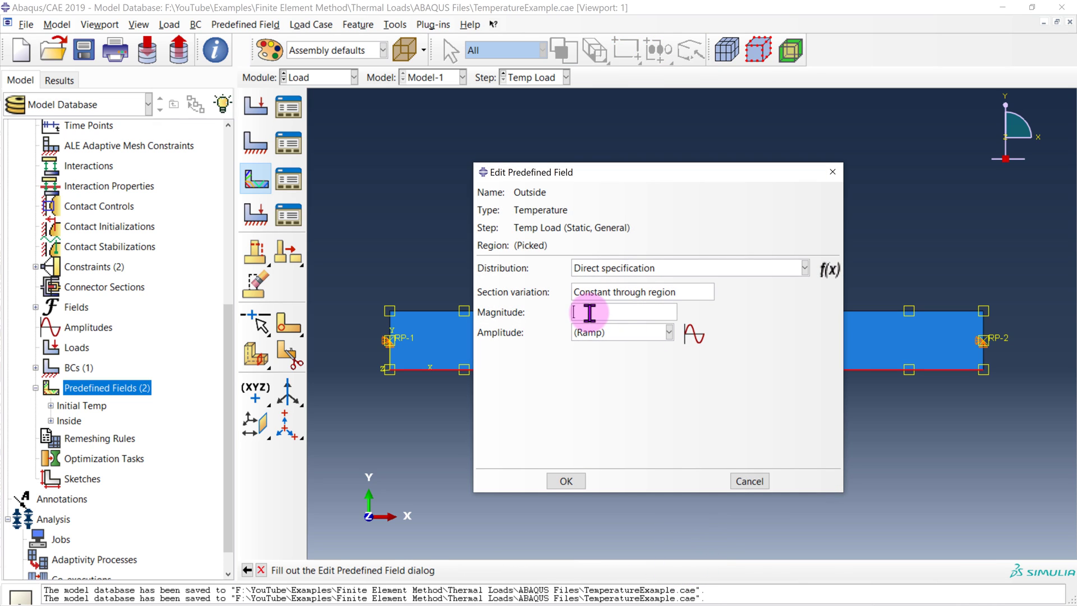
{"action": "left_click", "coordinate": [589, 313]}
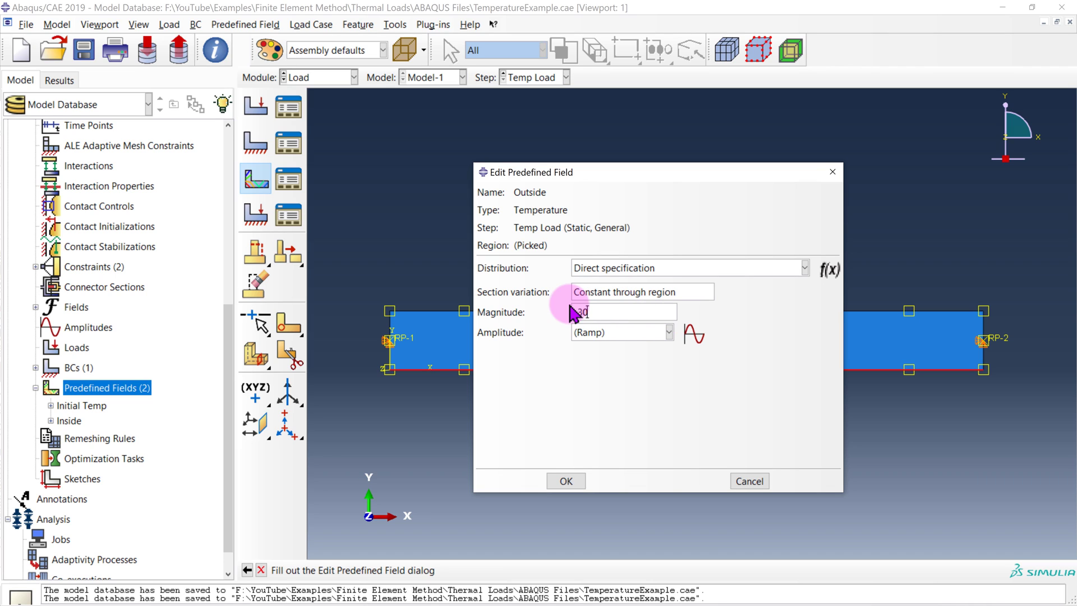
{"action": "left_click", "coordinate": [567, 481]}
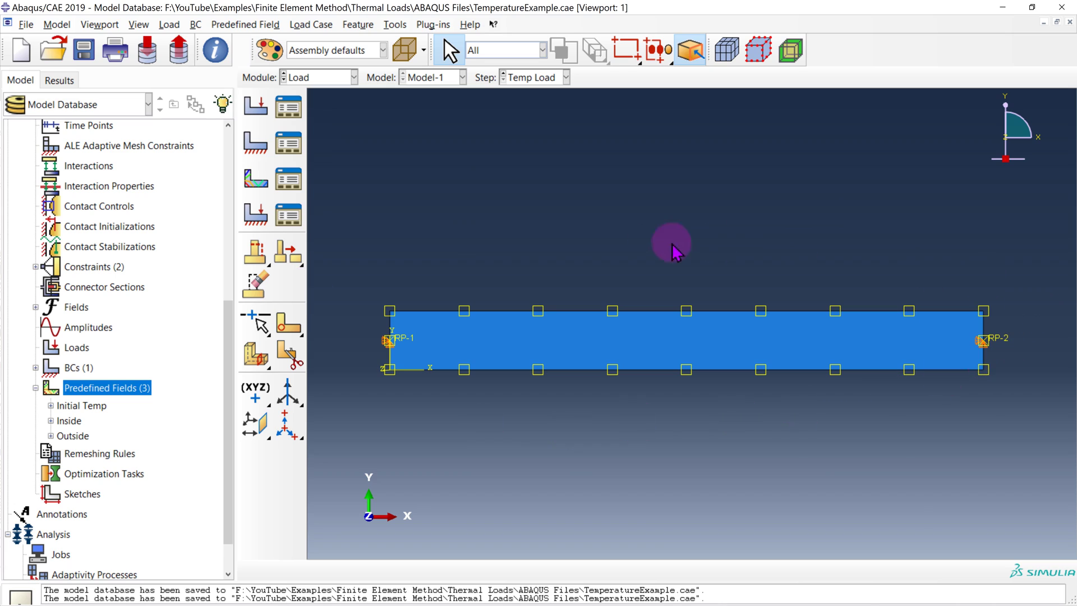
{"action": "left_click", "coordinate": [504, 332]}
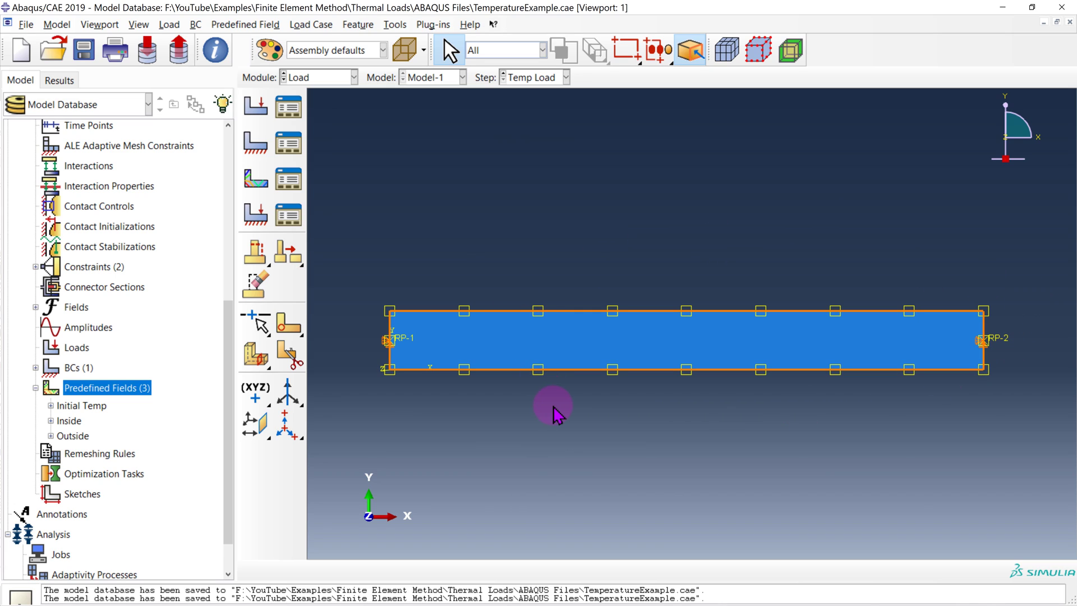
Switch to the Mesh module and make the Beam part, rather than the assembly, the object for meshing.
{"action": "left_click", "coordinate": [555, 310]}
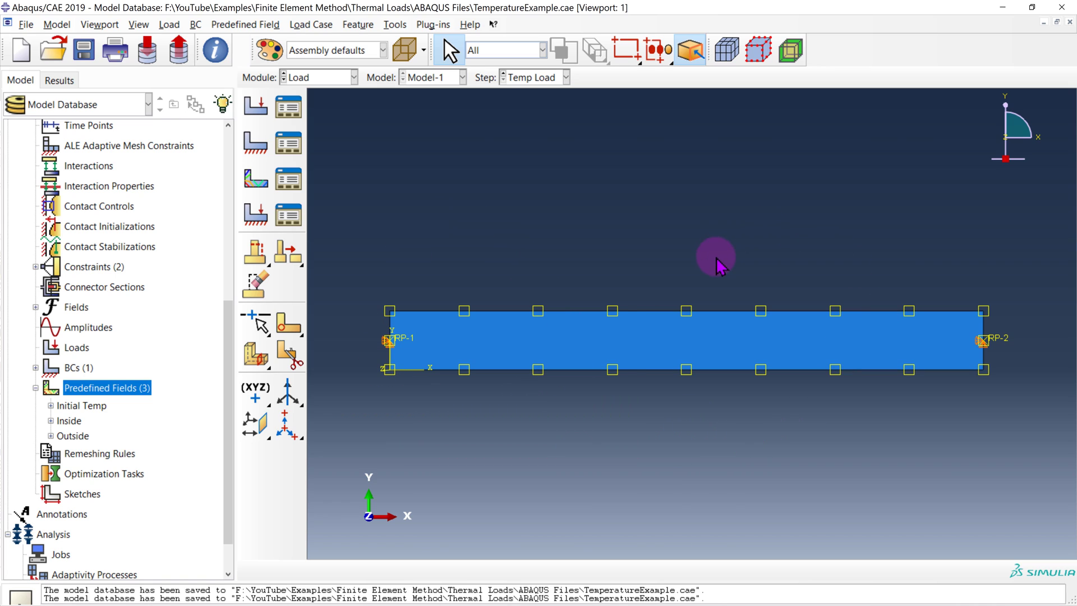
{"action": "left_click", "coordinate": [326, 80]}
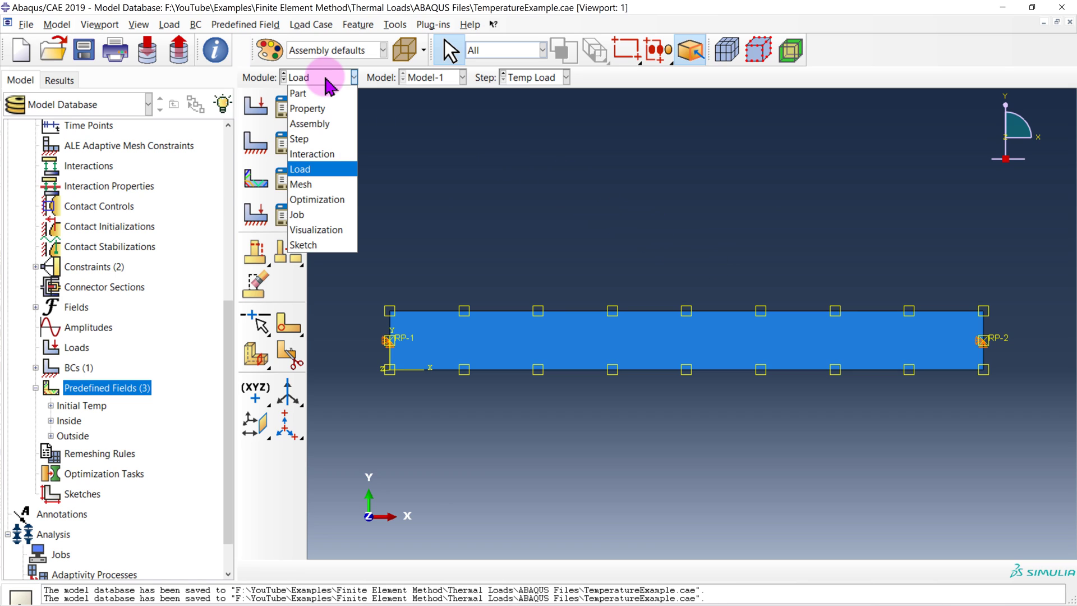
{"action": "left_click", "coordinate": [323, 185]}
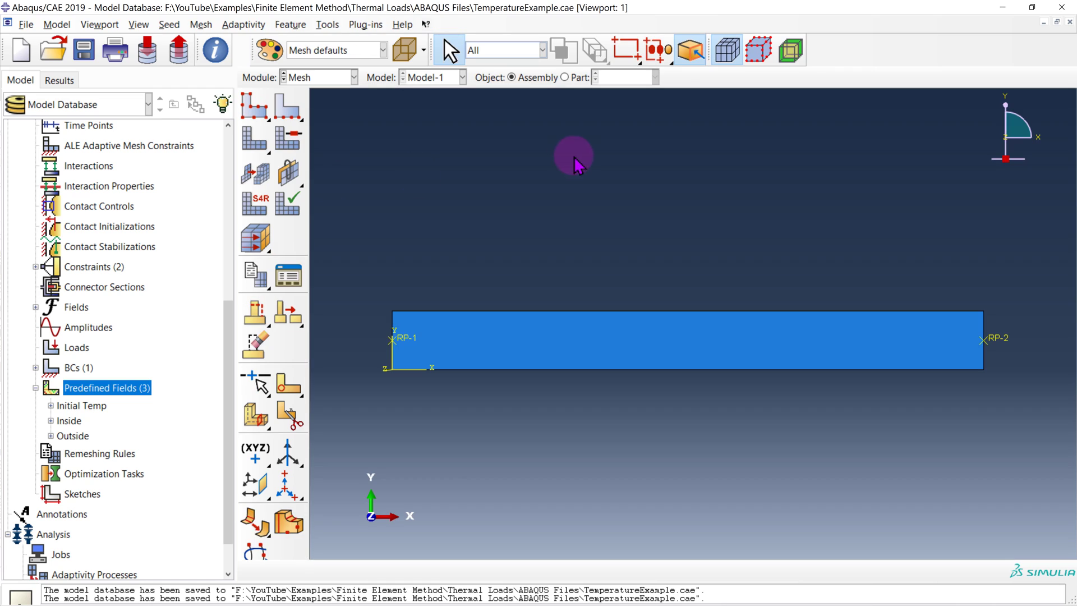
{"action": "left_click", "coordinate": [254, 106]}
{"action": "left_click", "coordinate": [693, 259]}
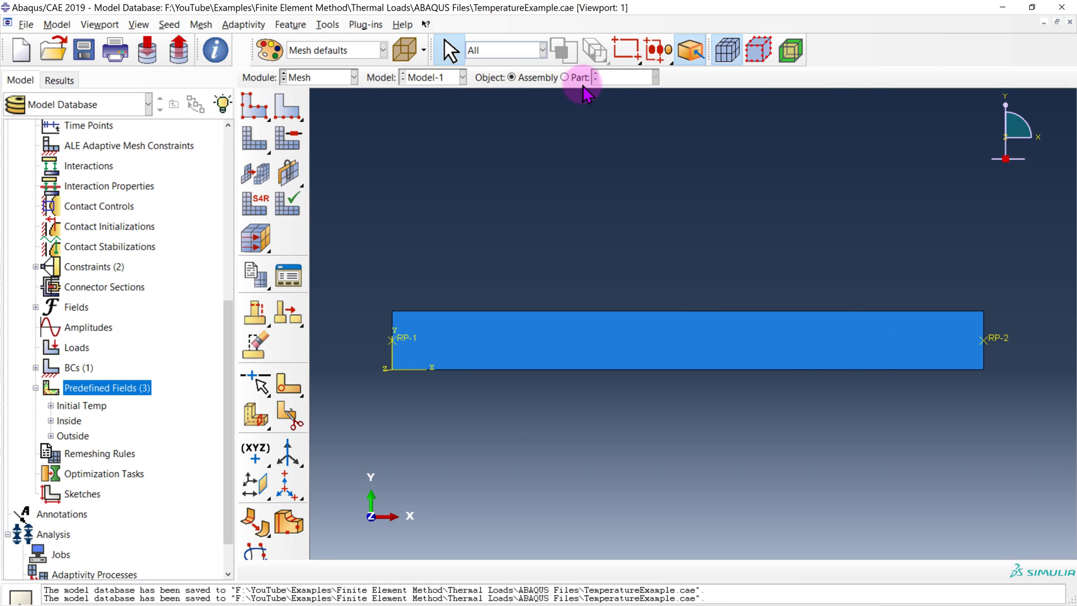
{"action": "left_click", "coordinate": [566, 77]}
Seed the Beam part with an approximate global size of 5 and mesh the part.
{"action": "left_click", "coordinate": [251, 109]}
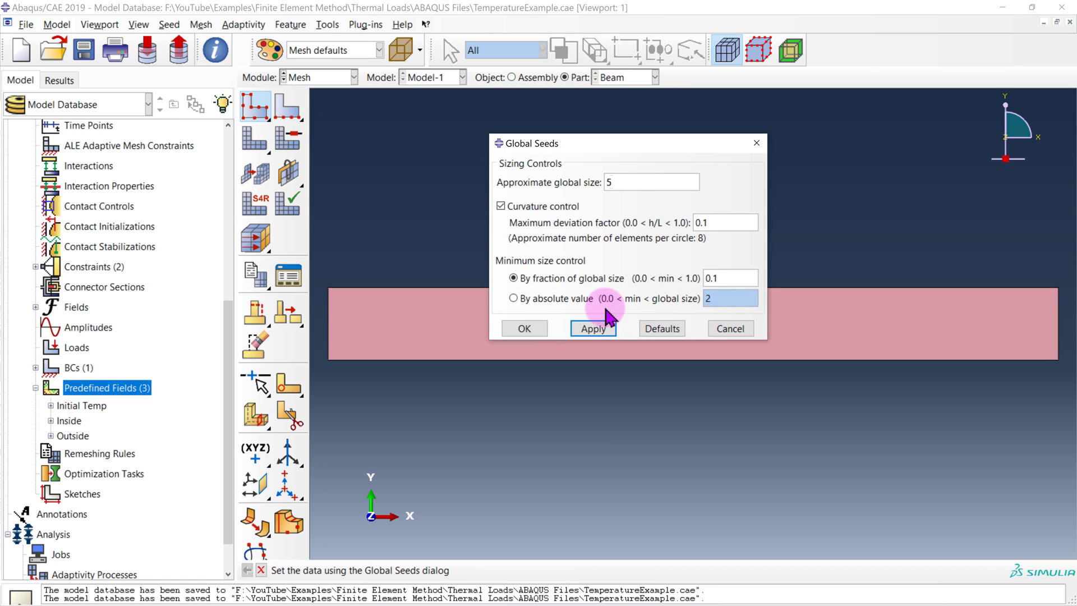
{"action": "left_click", "coordinate": [510, 331]}
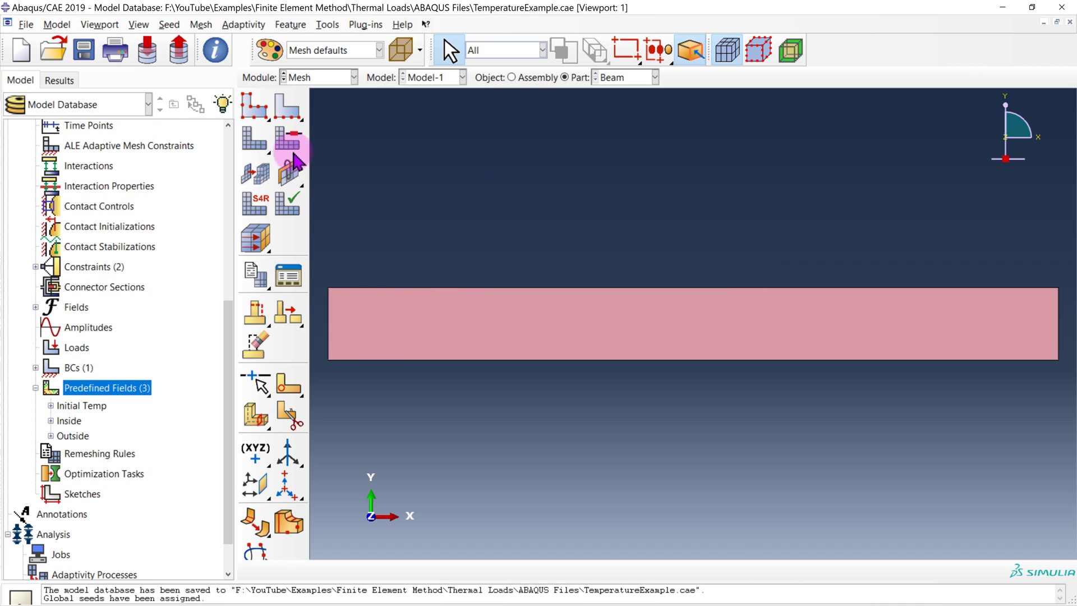
{"action": "left_click", "coordinate": [254, 138]}
{"action": "left_click", "coordinate": [374, 570]}
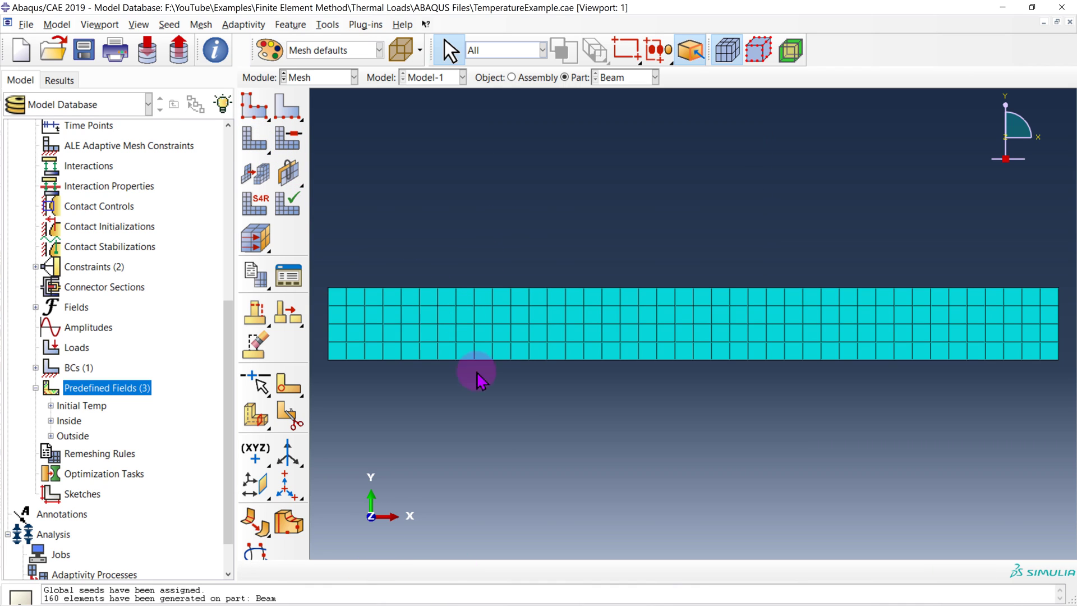
Set the Beam's element type to Standard linear Plane Stress quads without reduced integration, and mesh the part again.
{"action": "left_click", "coordinate": [262, 208]}
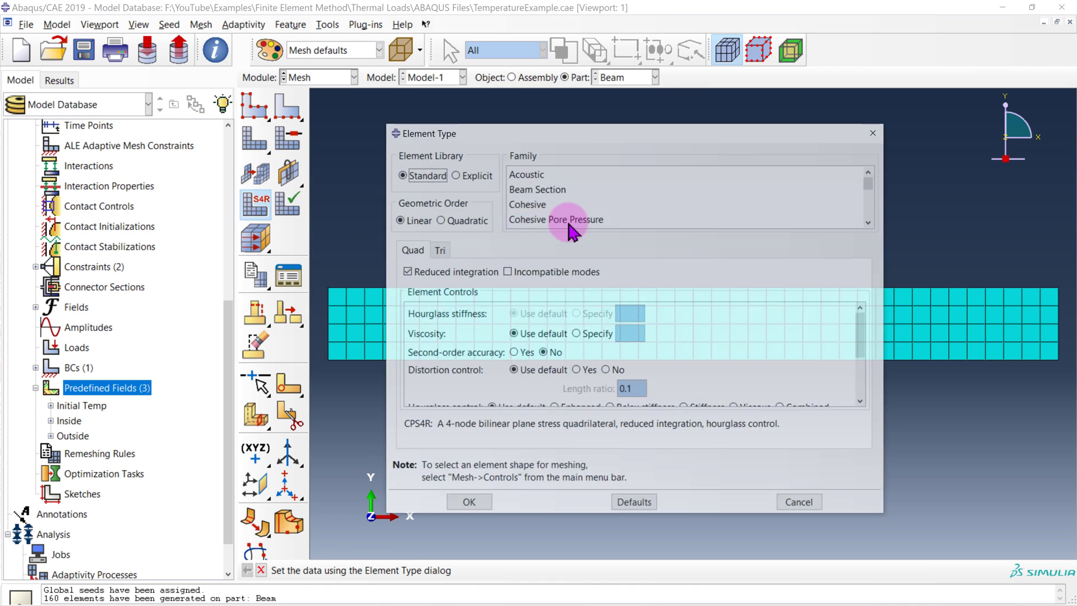
{"action": "scroll", "coordinate": [622, 203], "scroll_direction": "down", "scroll_amount": 3}
{"action": "left_click", "coordinate": [624, 203]}
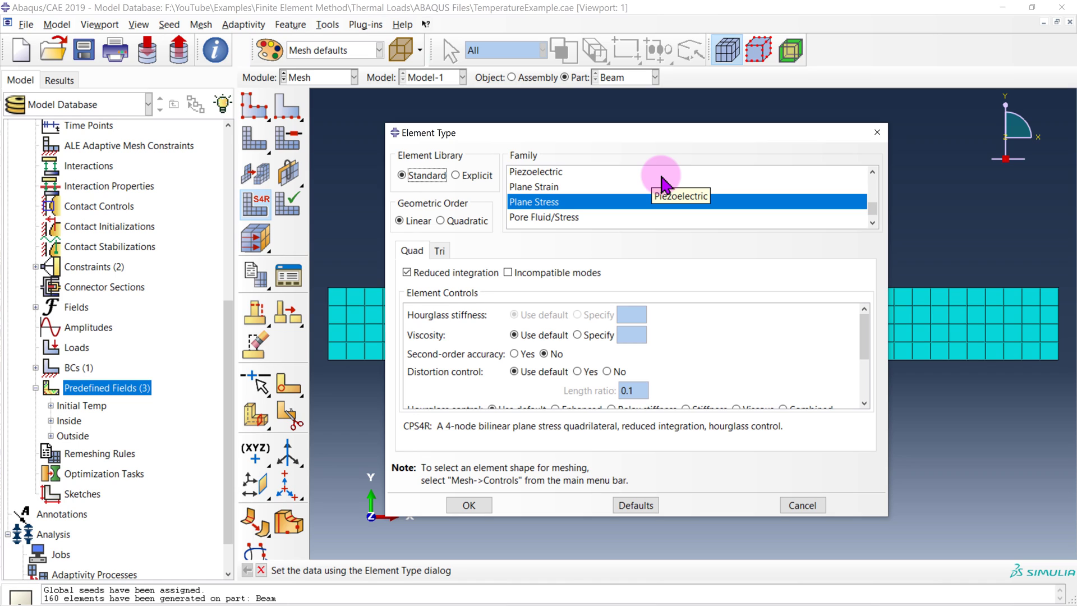
{"action": "left_click", "coordinate": [550, 192]}
{"action": "left_click", "coordinate": [555, 203]}
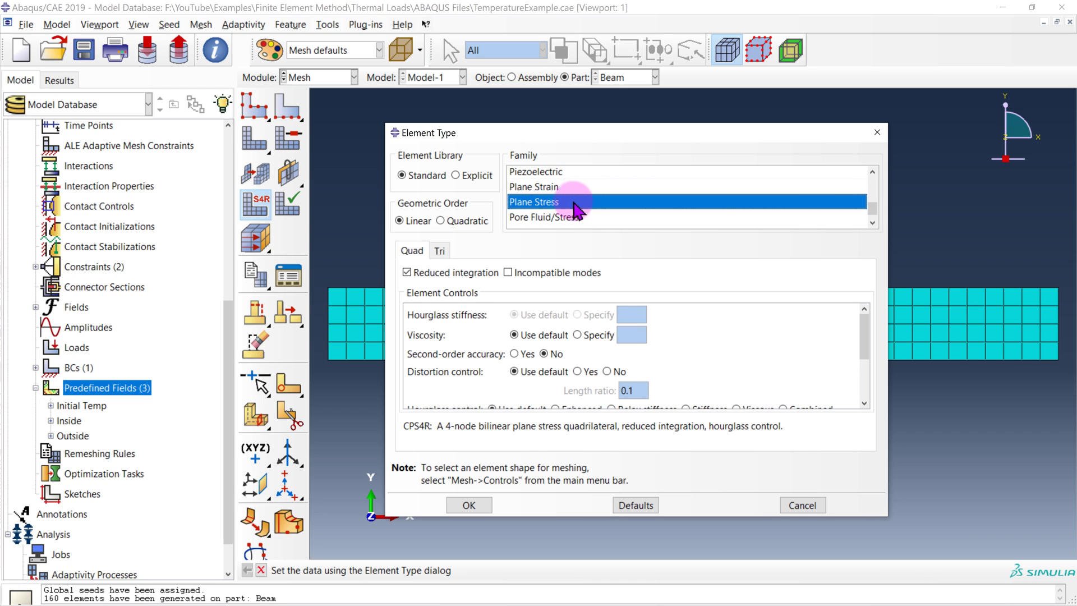
{"action": "left_click", "coordinate": [447, 273]}
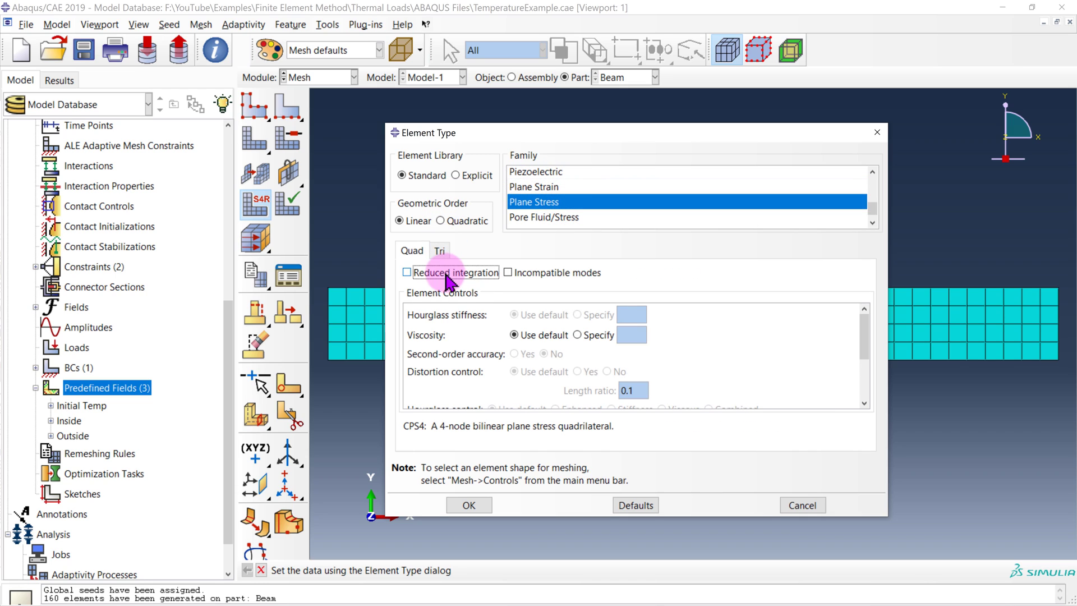
{"action": "left_click", "coordinate": [471, 506]}
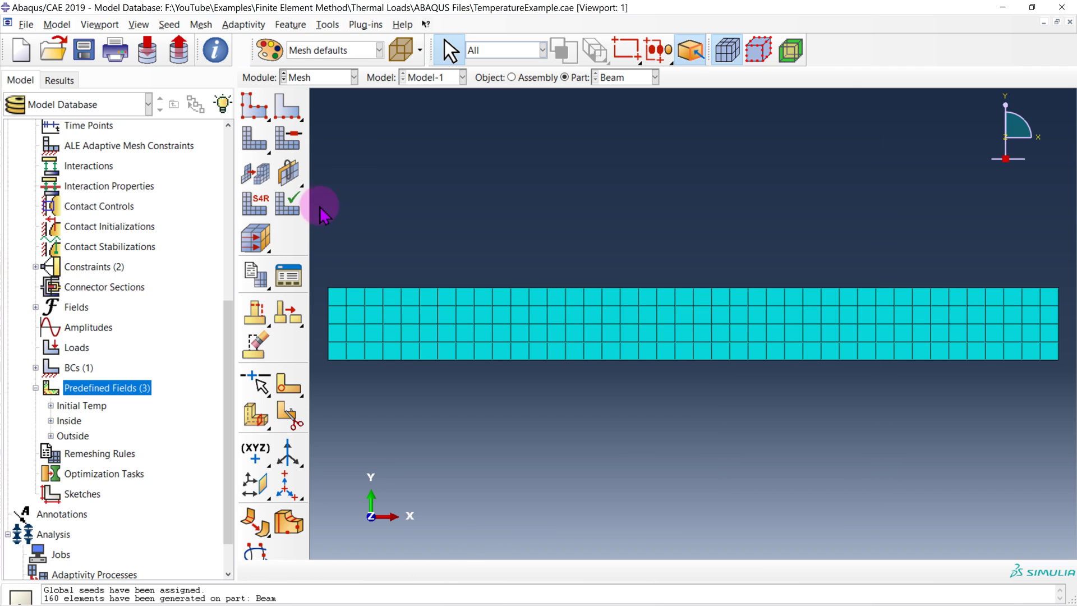
{"action": "left_click", "coordinate": [259, 143]}
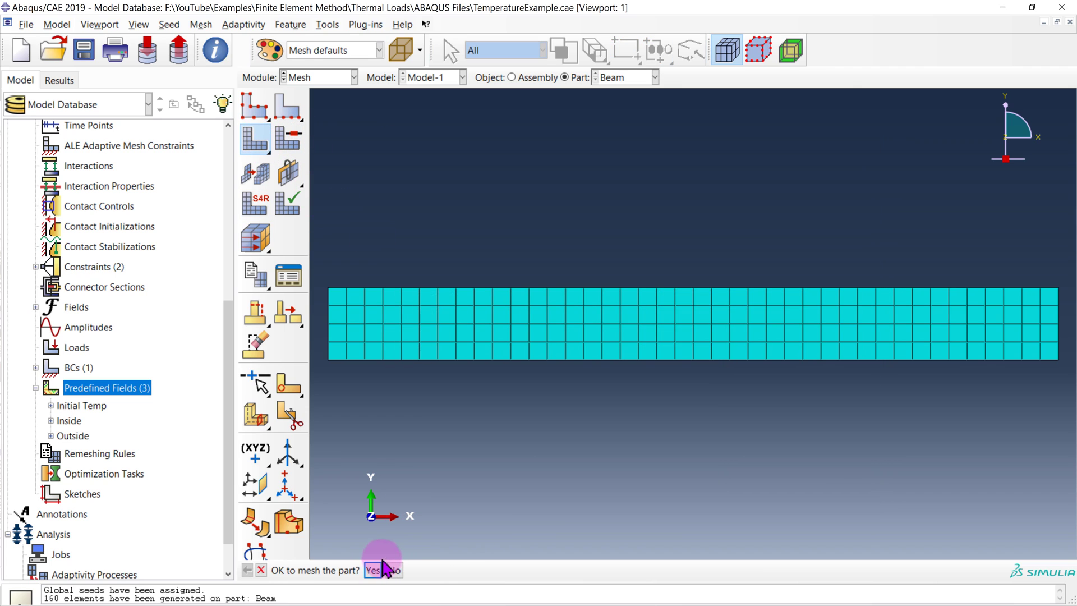
{"action": "left_click", "coordinate": [392, 567]}
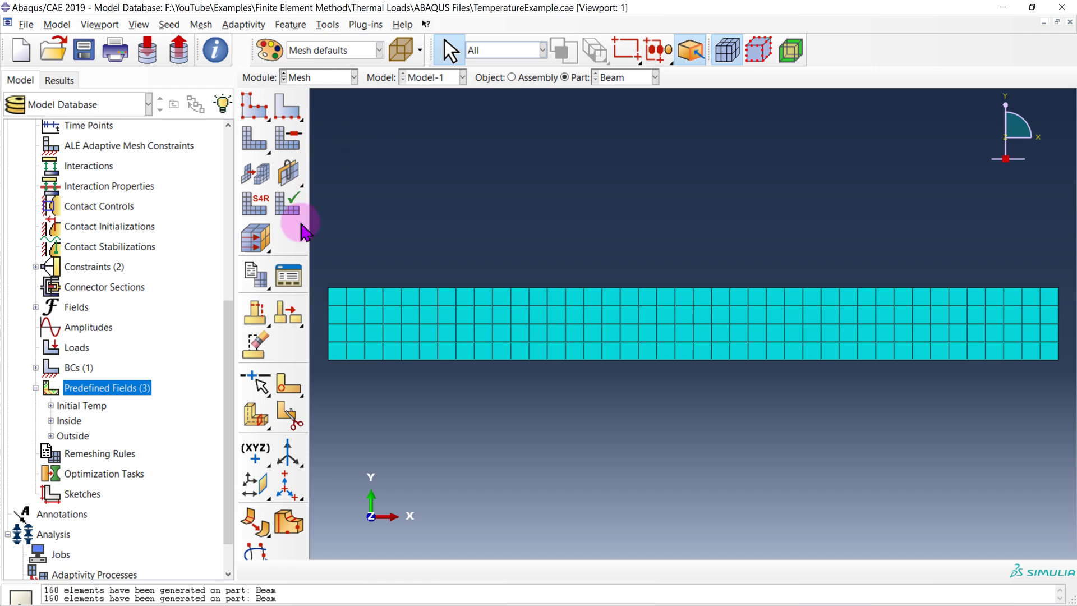
Create a job named TempAnalysis for Model-1 as a full analysis with the default submission settings.
{"action": "scroll", "coordinate": [171, 368], "scroll_direction": "down", "scroll_amount": 3}
{"action": "double_click", "coordinate": [61, 510]}
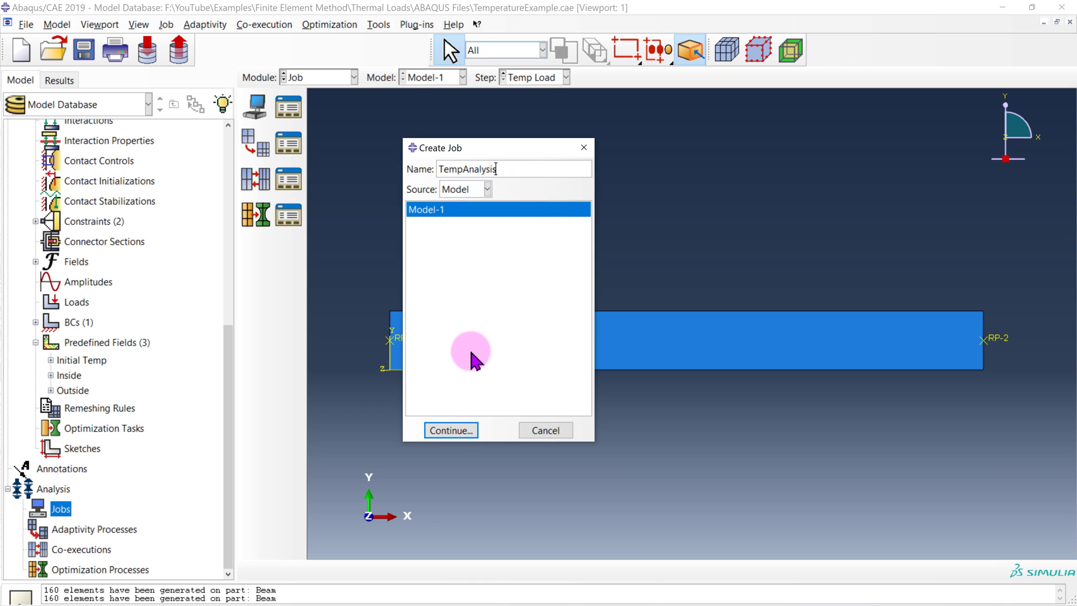
{"action": "left_click", "coordinate": [473, 432]}
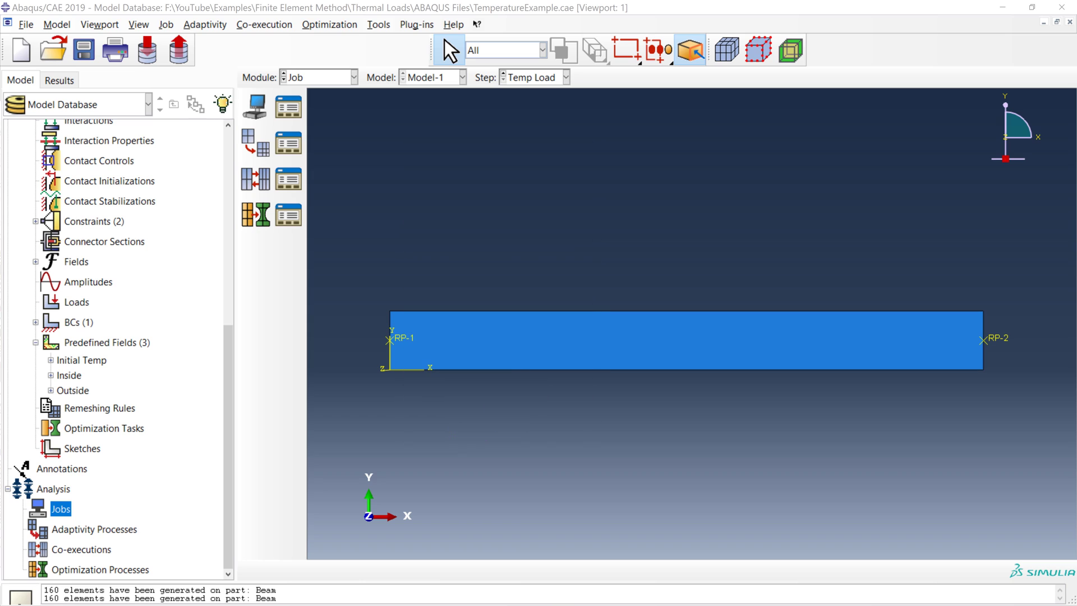
{"action": "left_click_drag", "start_coordinate": [1060, 216], "coordinate": [533, 106]}
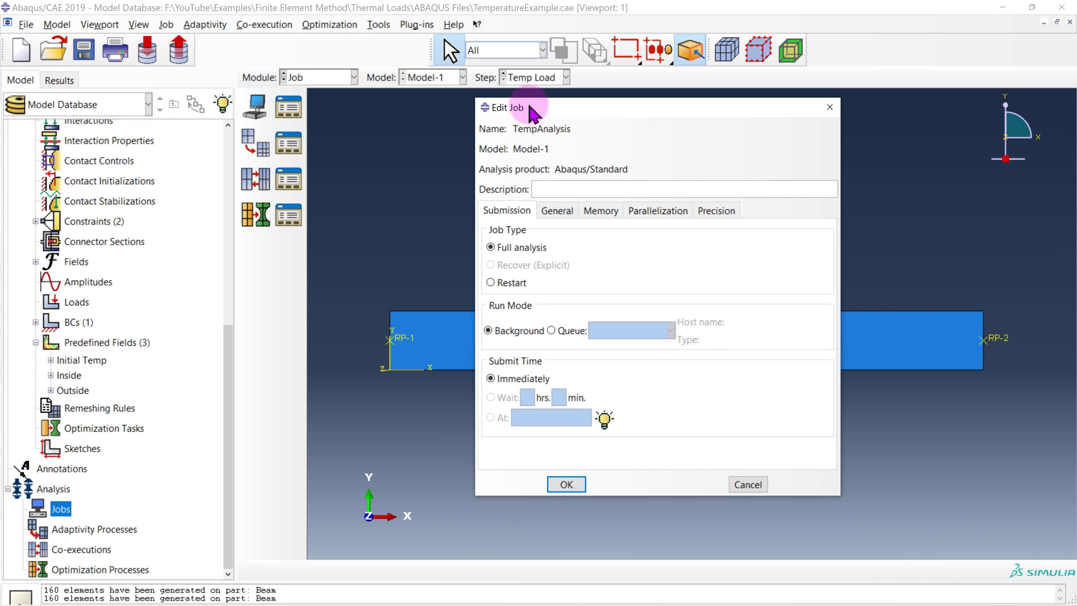
{"action": "left_click", "coordinate": [564, 483]}
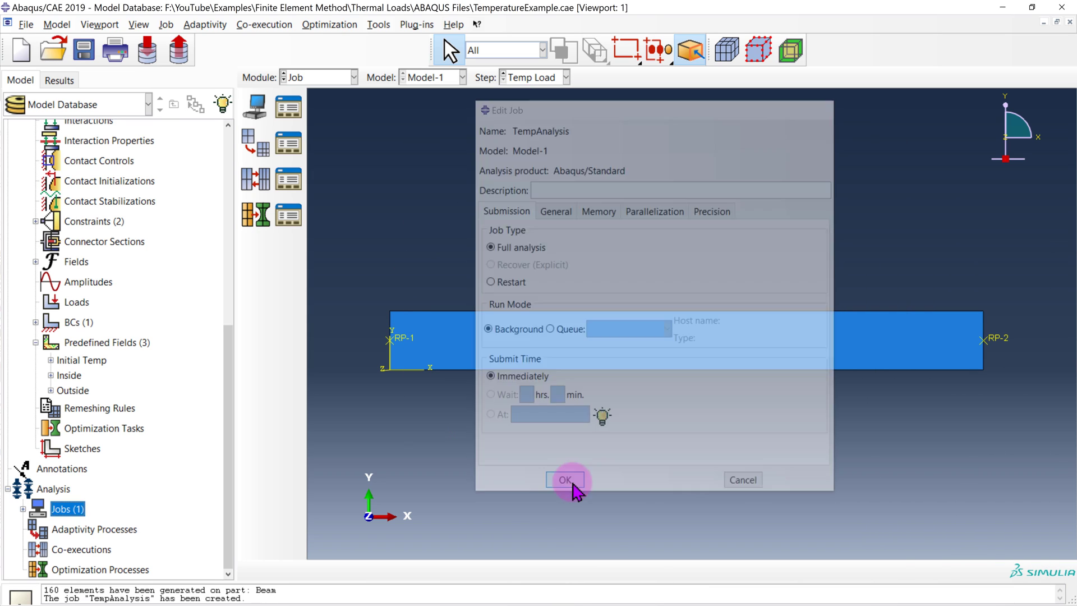
Submit the TempAnalysis job for analysis.
{"action": "left_click", "coordinate": [23, 509]}
{"action": "left_click", "coordinate": [74, 528]}
{"action": "right_click", "coordinate": [74, 529]}
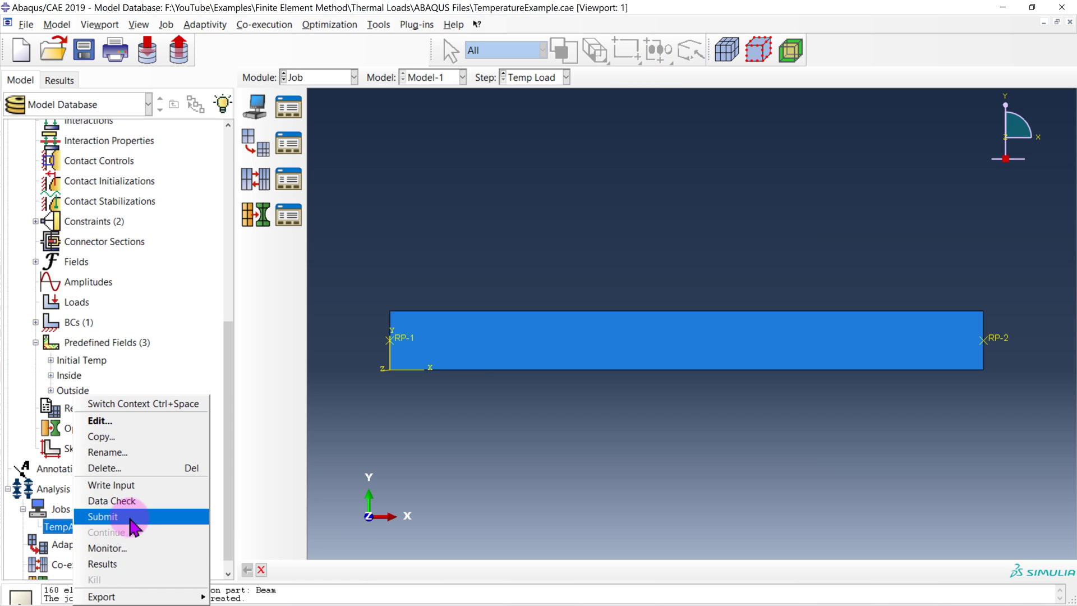
{"action": "left_click", "coordinate": [133, 526]}
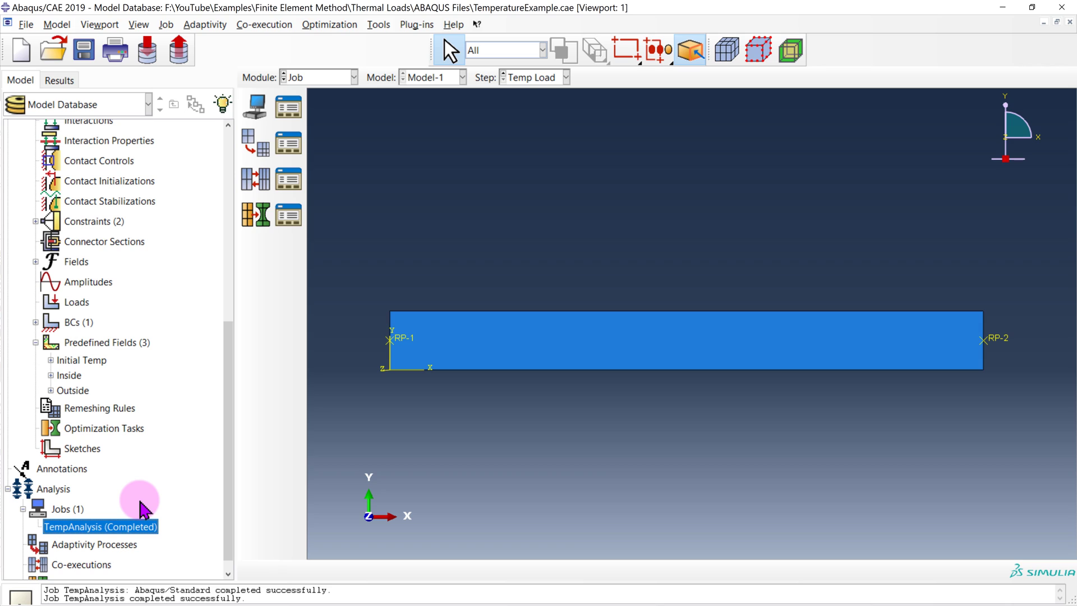
Open the results of the TempAnalysis job and plot the Mises stress contours on the deformed beam.
{"action": "right_click", "coordinate": [139, 529]}
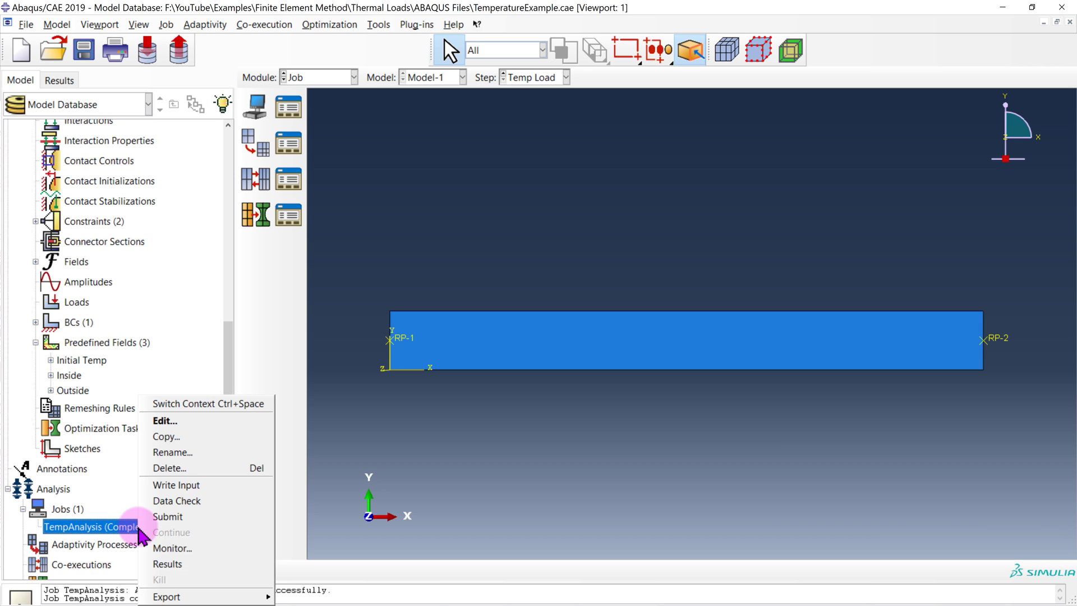
{"action": "left_click", "coordinate": [179, 563]}
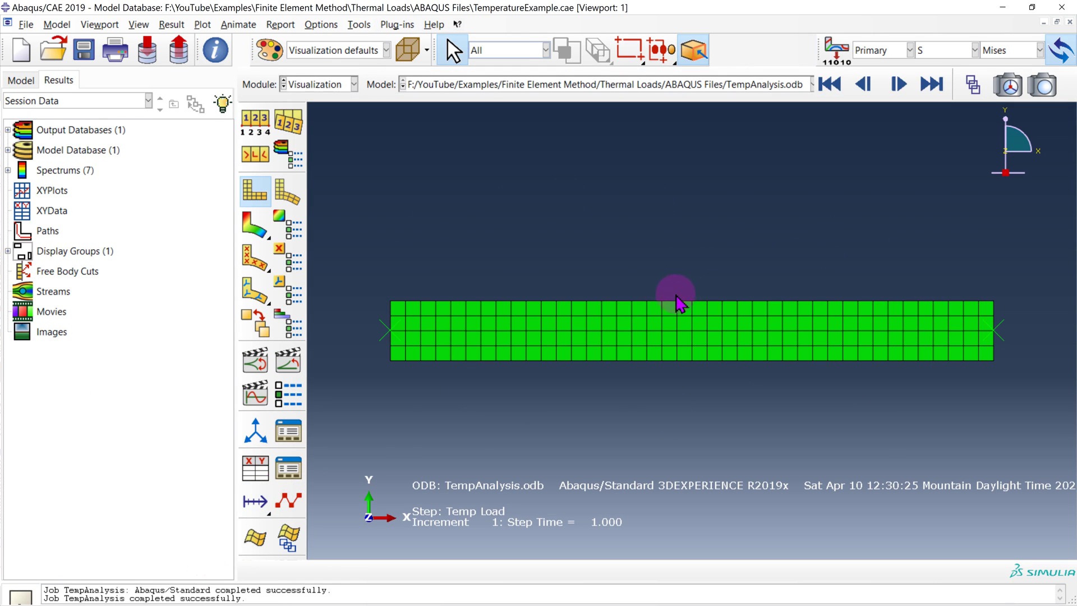
{"action": "left_click", "coordinate": [255, 224]}
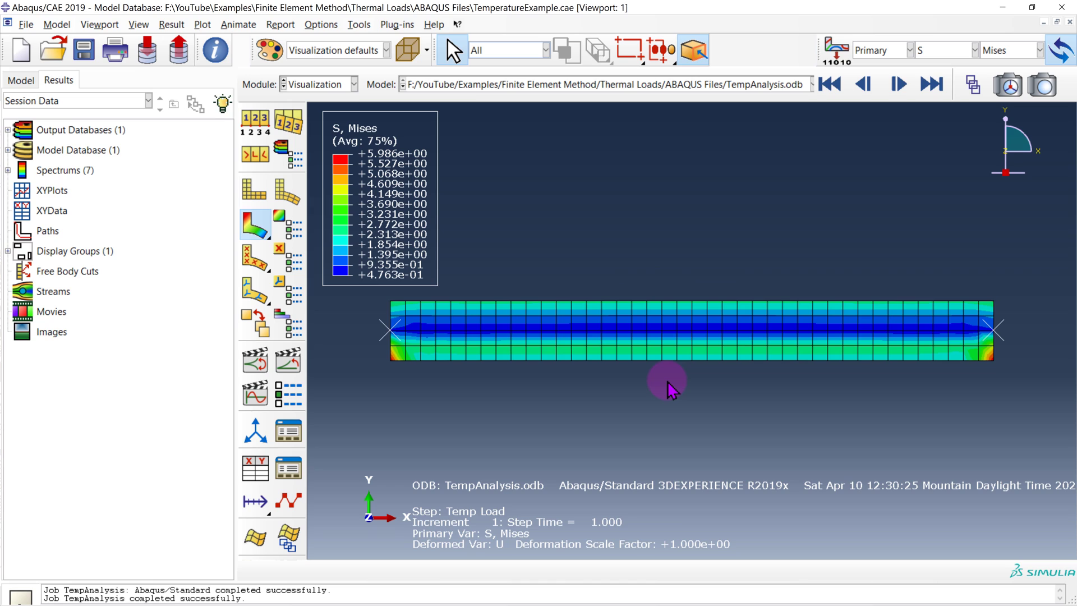
Set a uniform deformation scale factor of 100 for the contour plot and close the common plot options.
{"action": "left_click", "coordinate": [256, 123]}
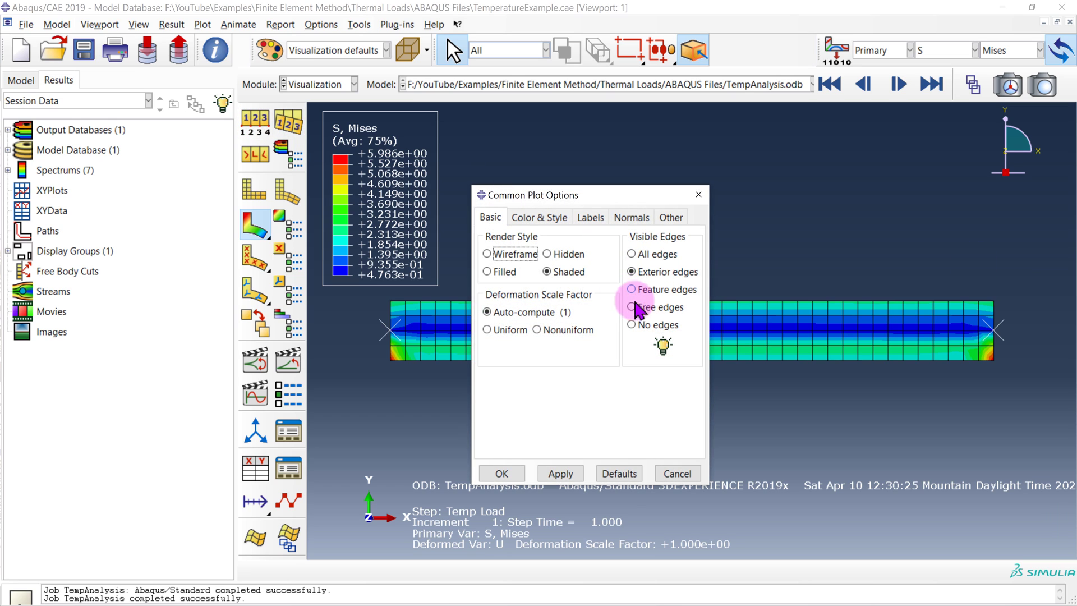
{"action": "left_click_drag", "start_coordinate": [587, 197], "coordinate": [851, 184]}
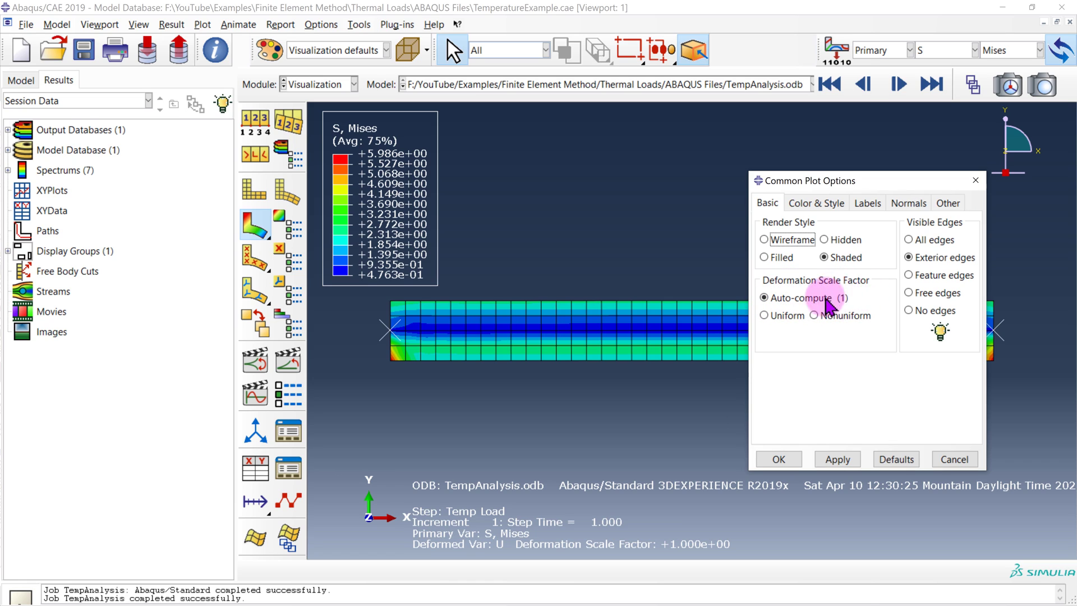
{"action": "left_click", "coordinate": [779, 315]}
{"action": "left_click", "coordinate": [810, 337]}
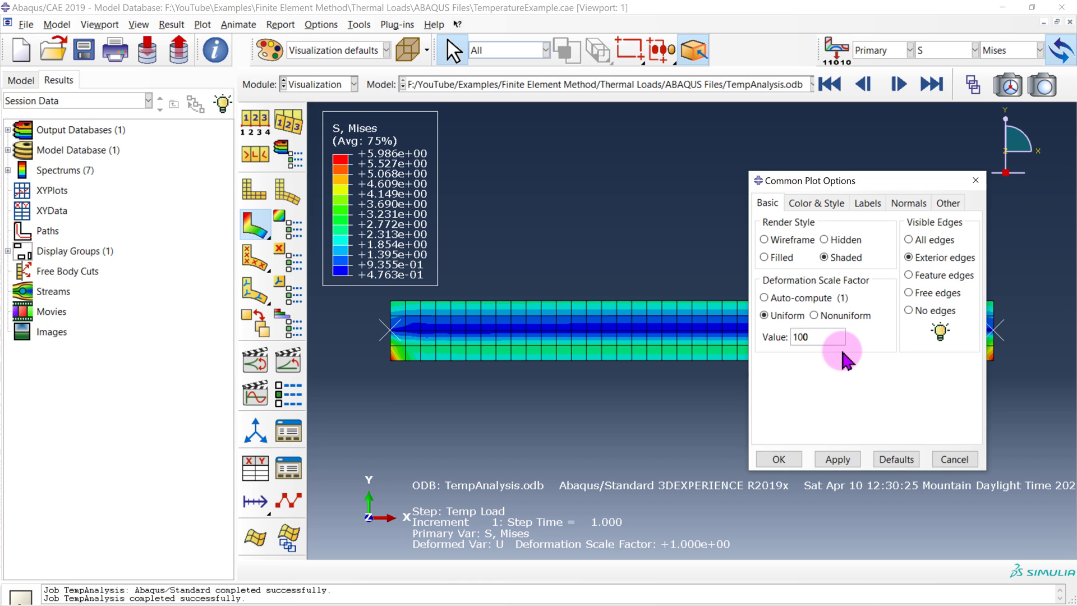
{"action": "left_click_drag", "start_coordinate": [818, 181], "coordinate": [844, 167]}
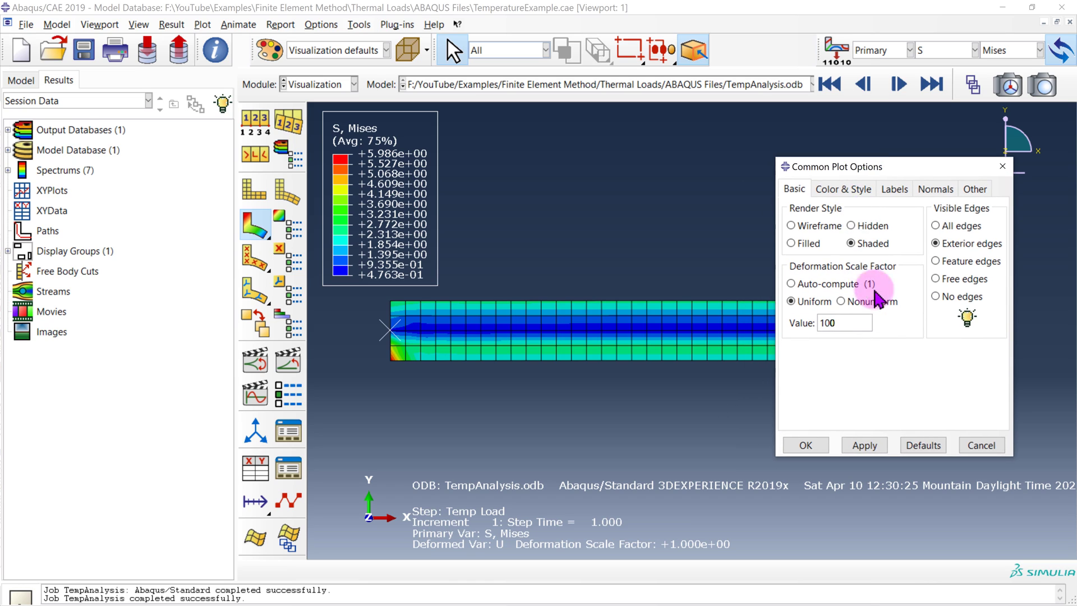
{"action": "left_click", "coordinate": [865, 444]}
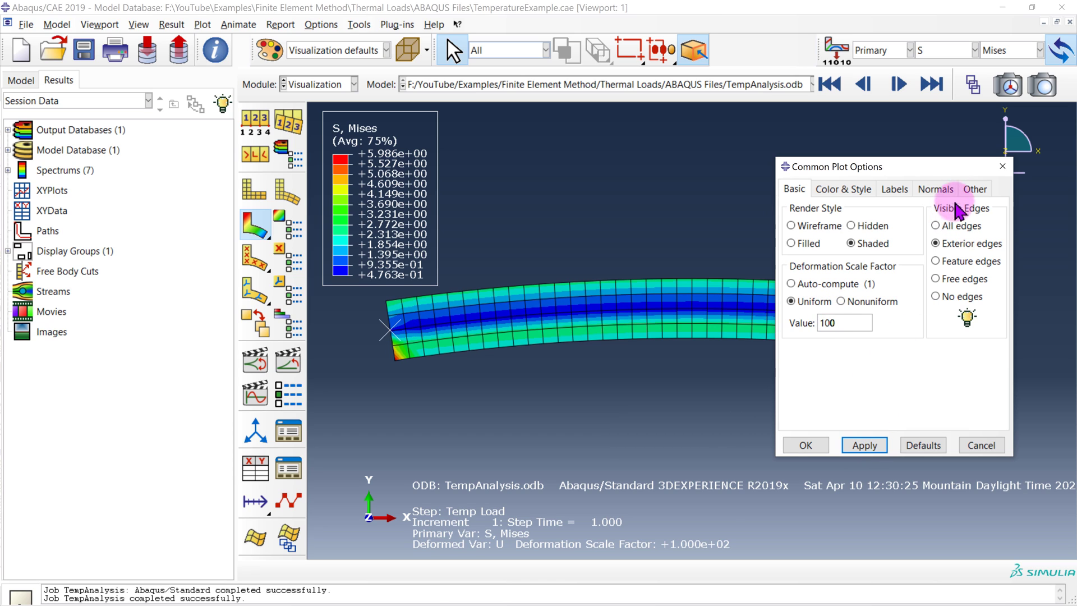
{"action": "left_click_drag", "start_coordinate": [957, 166], "coordinate": [283, 173]}
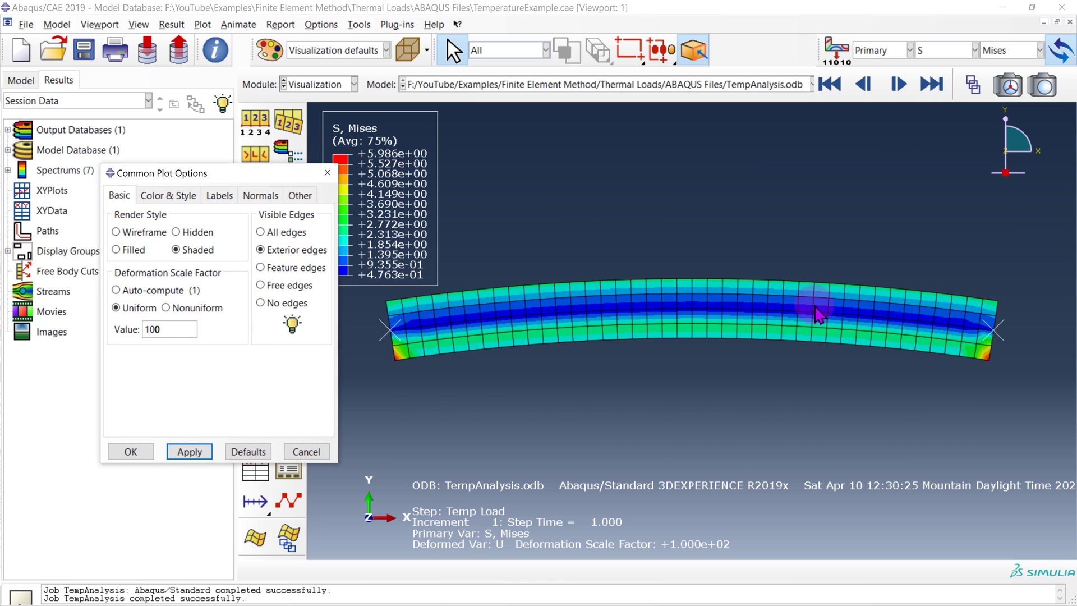
{"action": "left_click", "coordinate": [782, 310]}
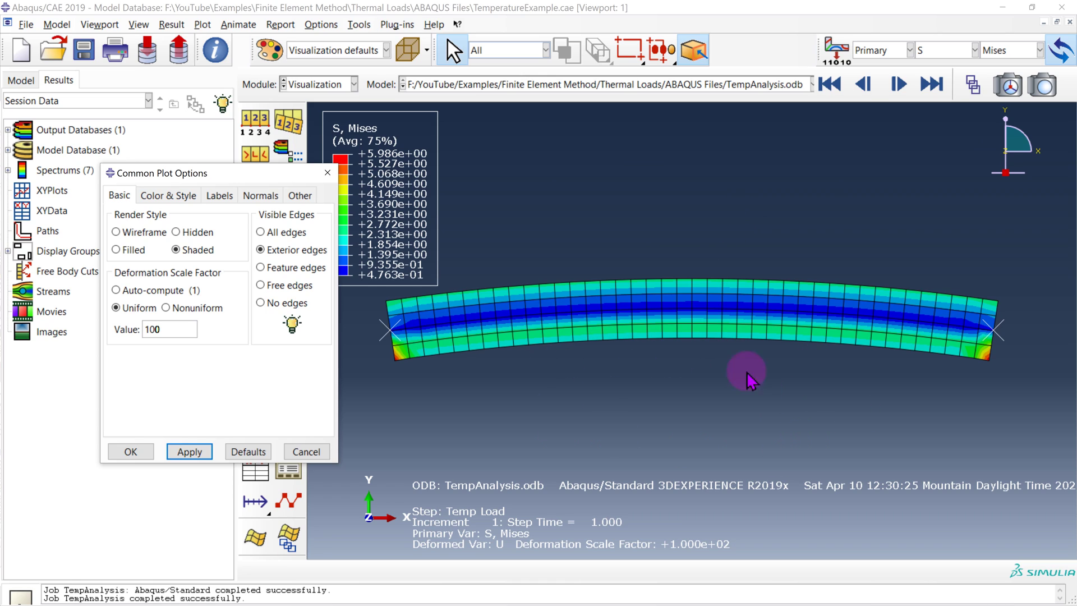
{"action": "left_click", "coordinate": [327, 172]}
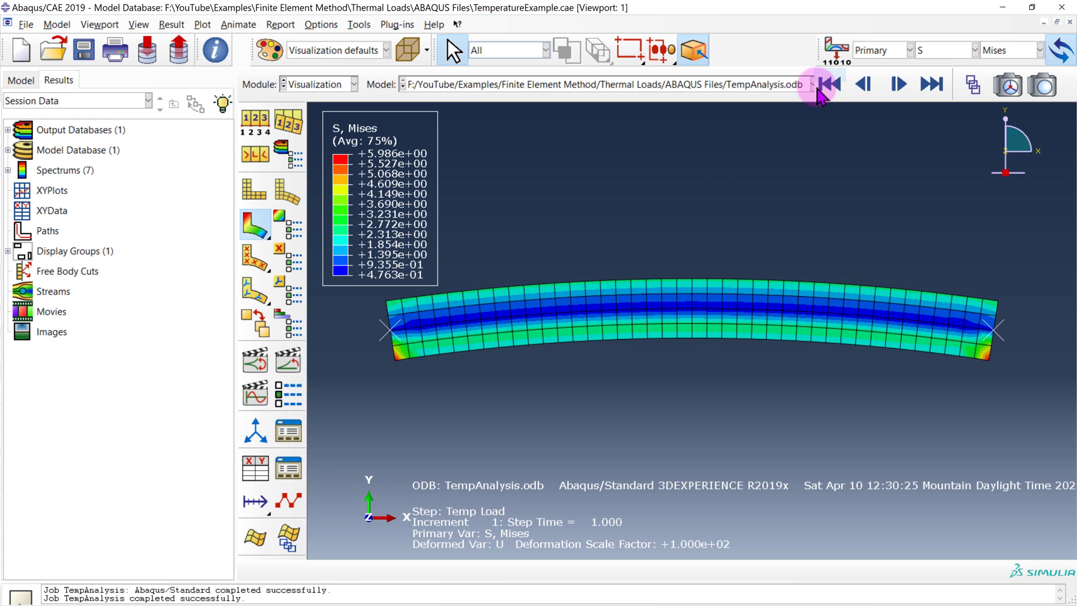
Plot the nodal temperature NT11 as the primary variable on the deformed beam.
{"action": "left_click", "coordinate": [927, 52]}
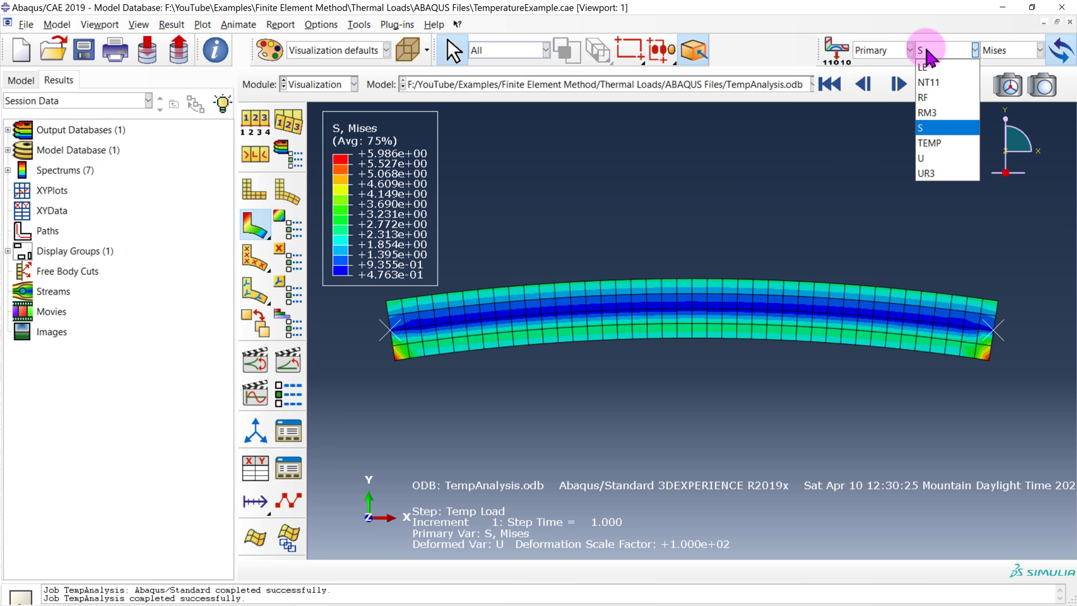
{"action": "left_click", "coordinate": [952, 83]}
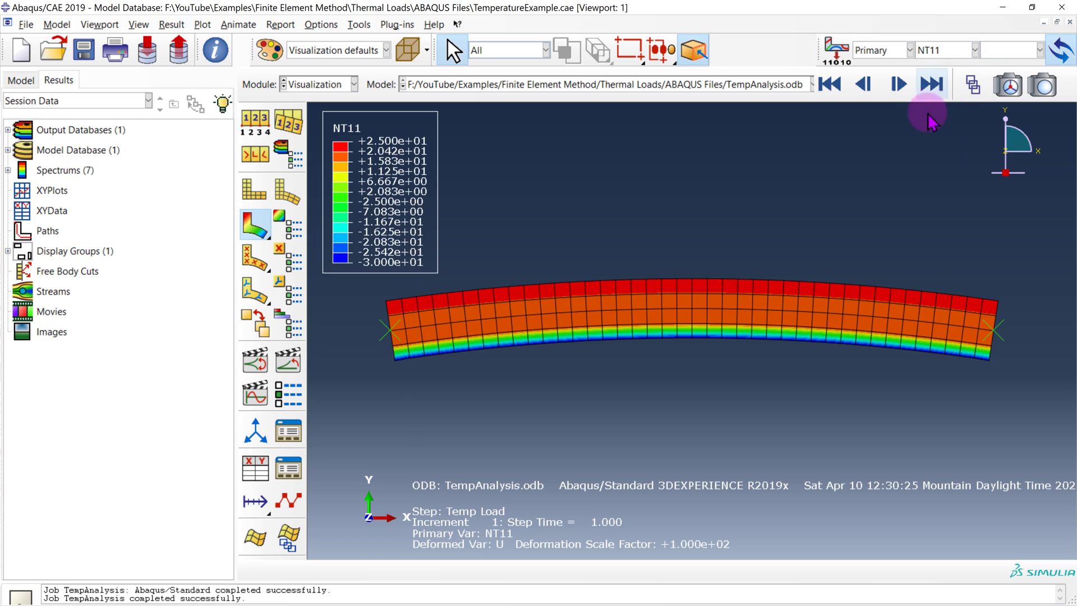